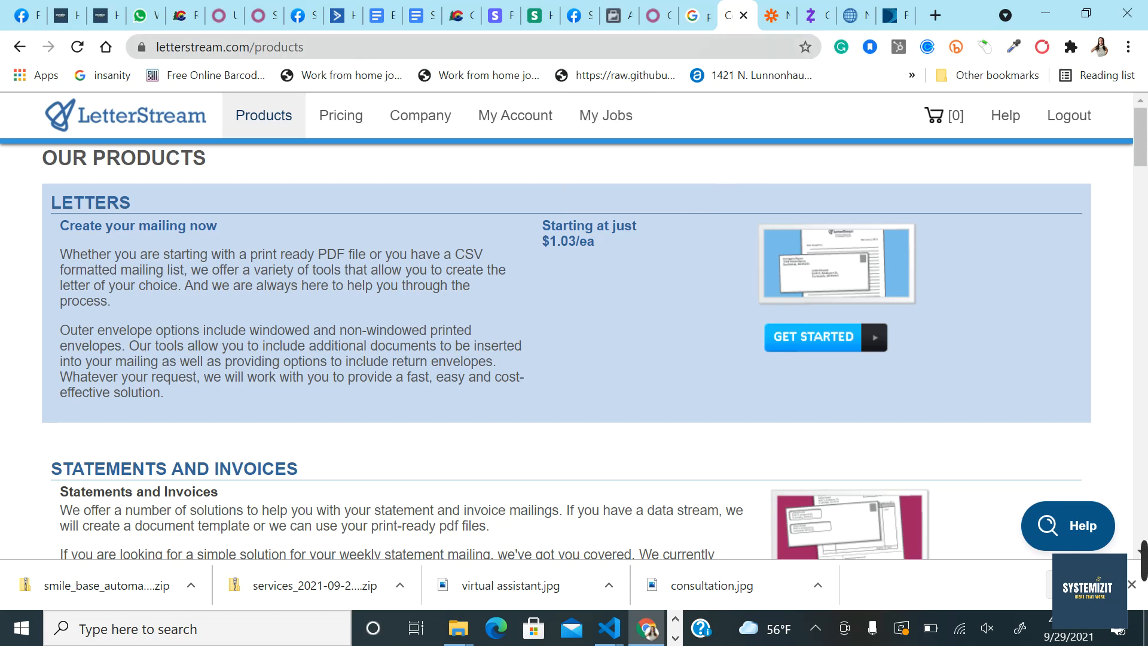
Step: Show the My Account dropdown menu from the Our Products page
mouse_move(515, 115)
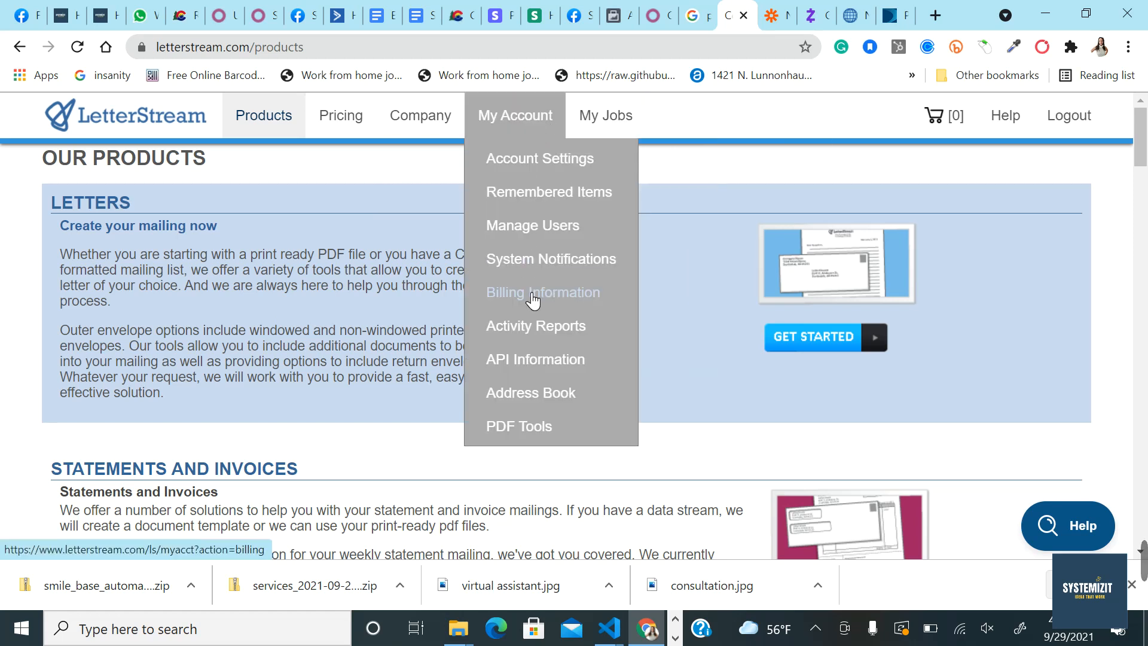
Step: On Billing Information, enter a 20.00 prepay amount, then close the Stripe checkout without paying
left_click(531, 294)
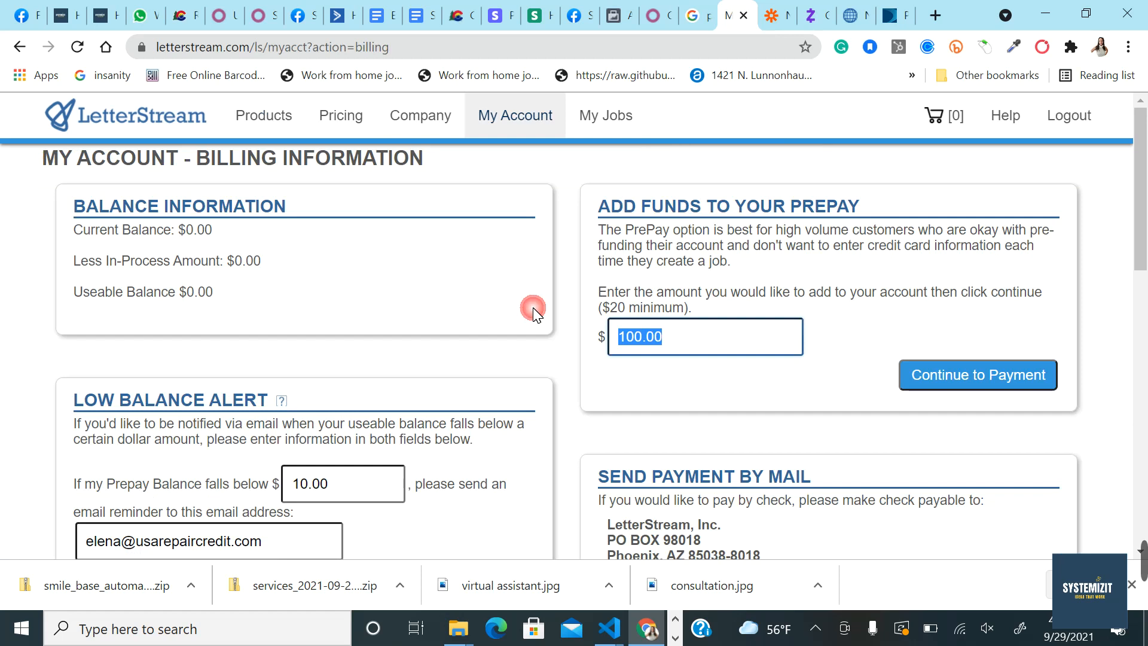
type("20")
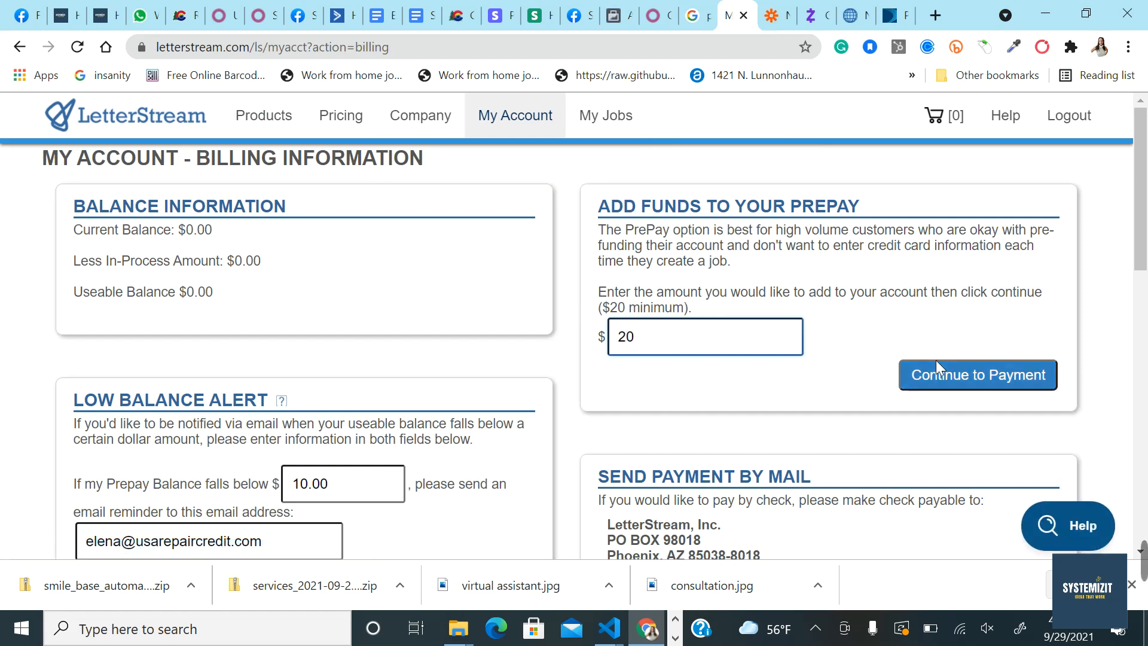
left_click(936, 377)
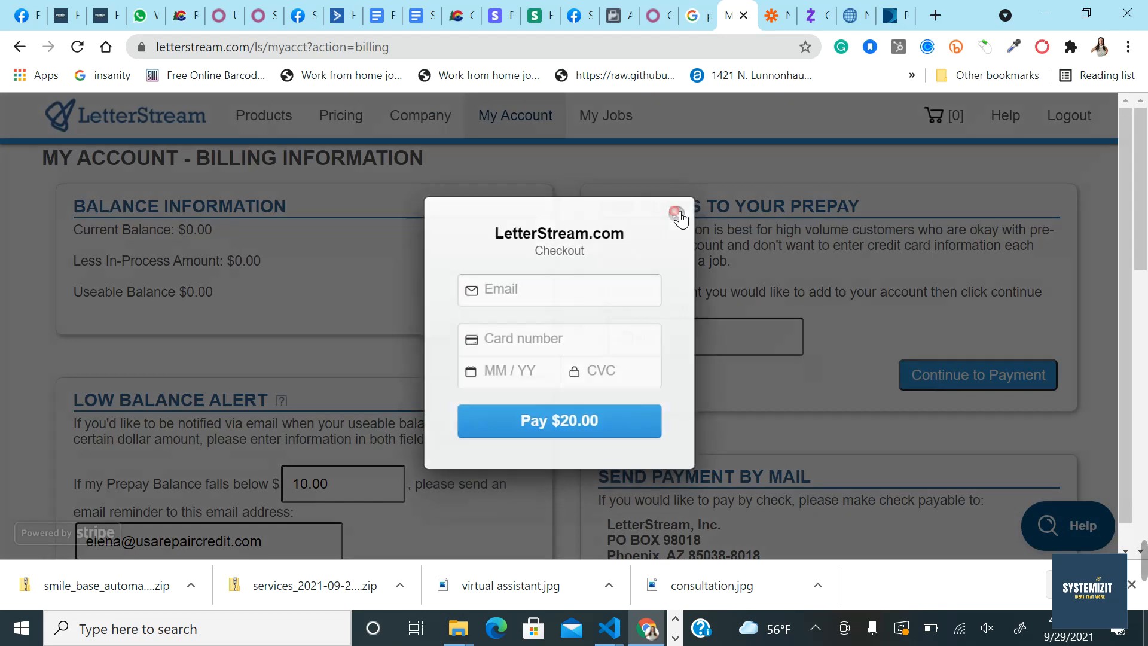
left_click(678, 212)
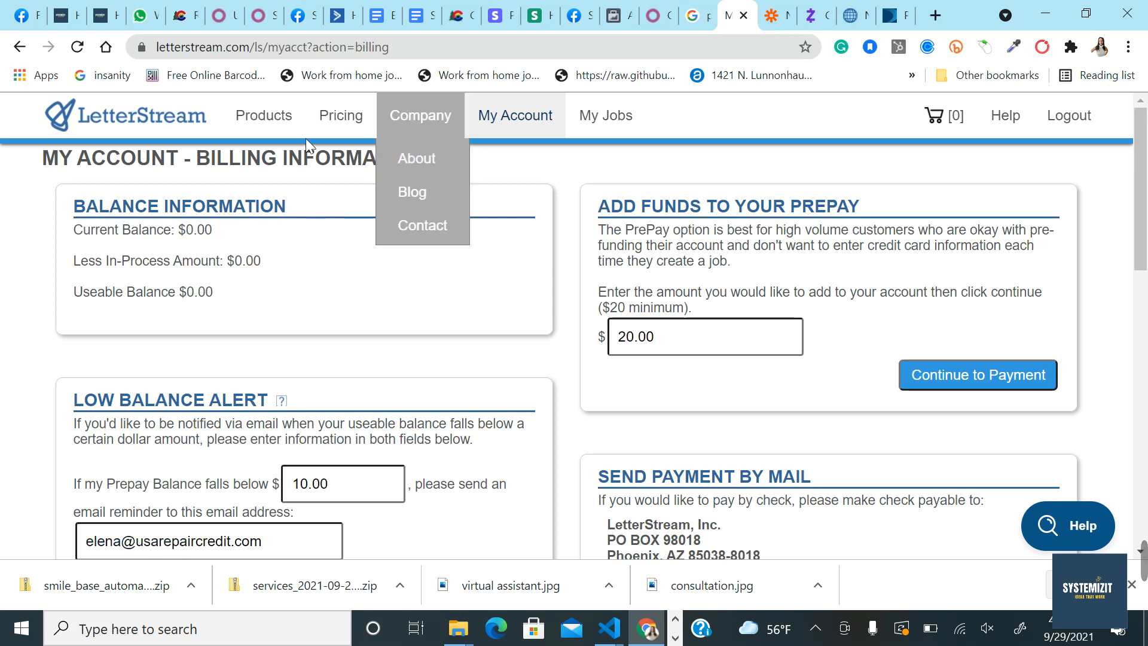
Step: Return to Products and start a new job from the Letters section
left_click(278, 123)
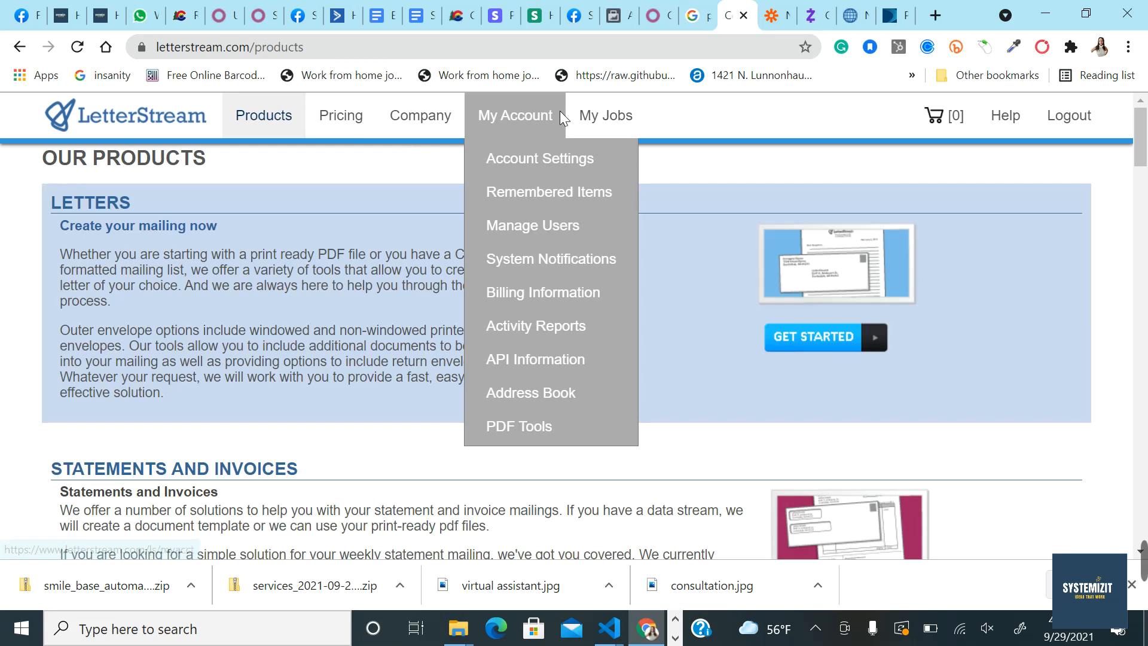
left_click(532, 116)
mouse_move(536, 123)
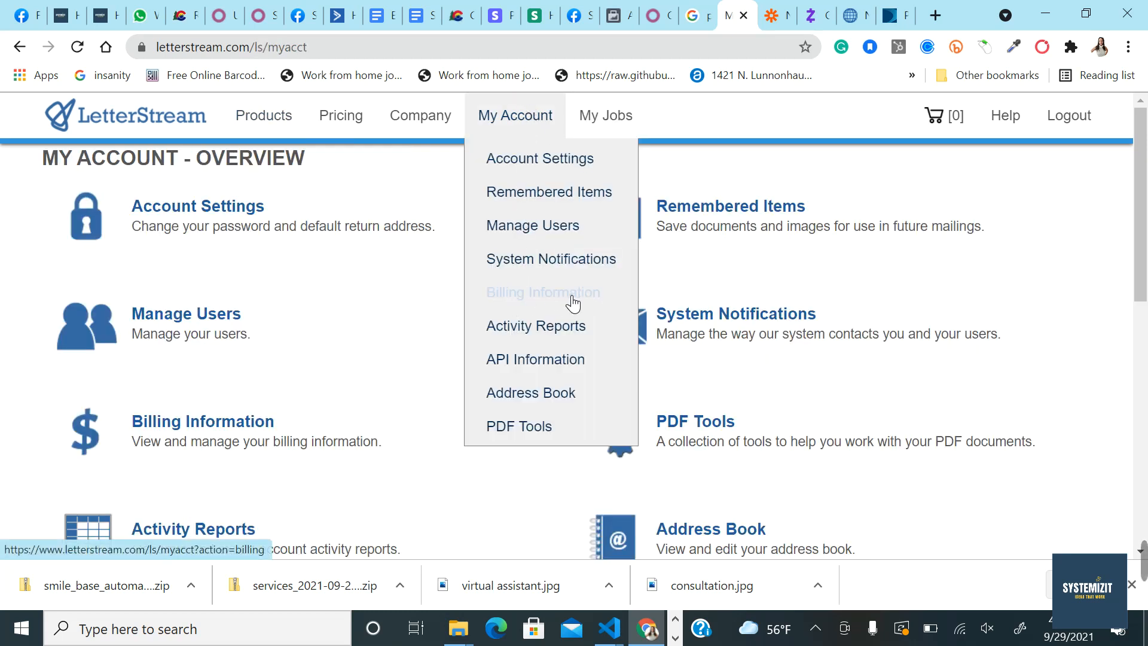
mouse_move(451, 118)
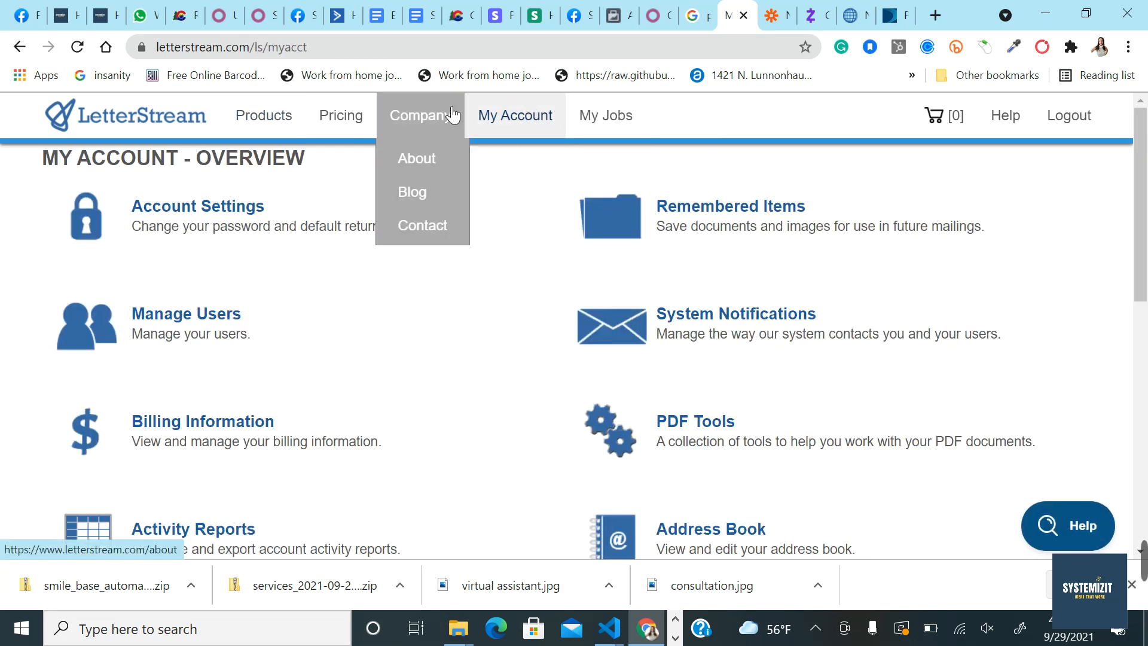
left_click(271, 122)
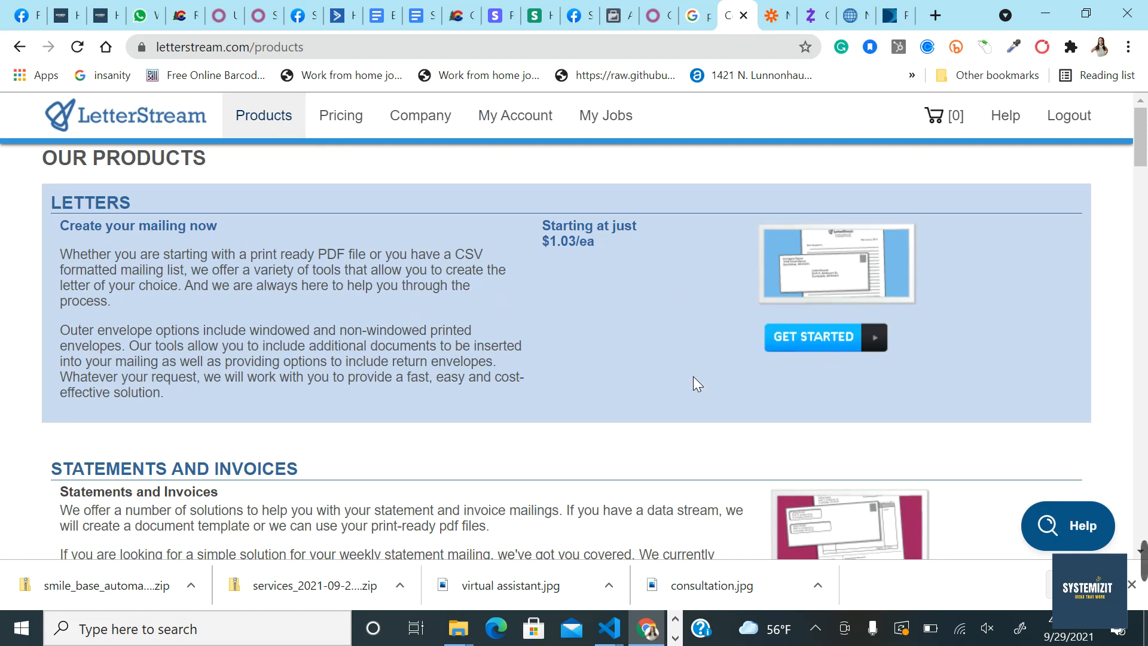
left_click(821, 343)
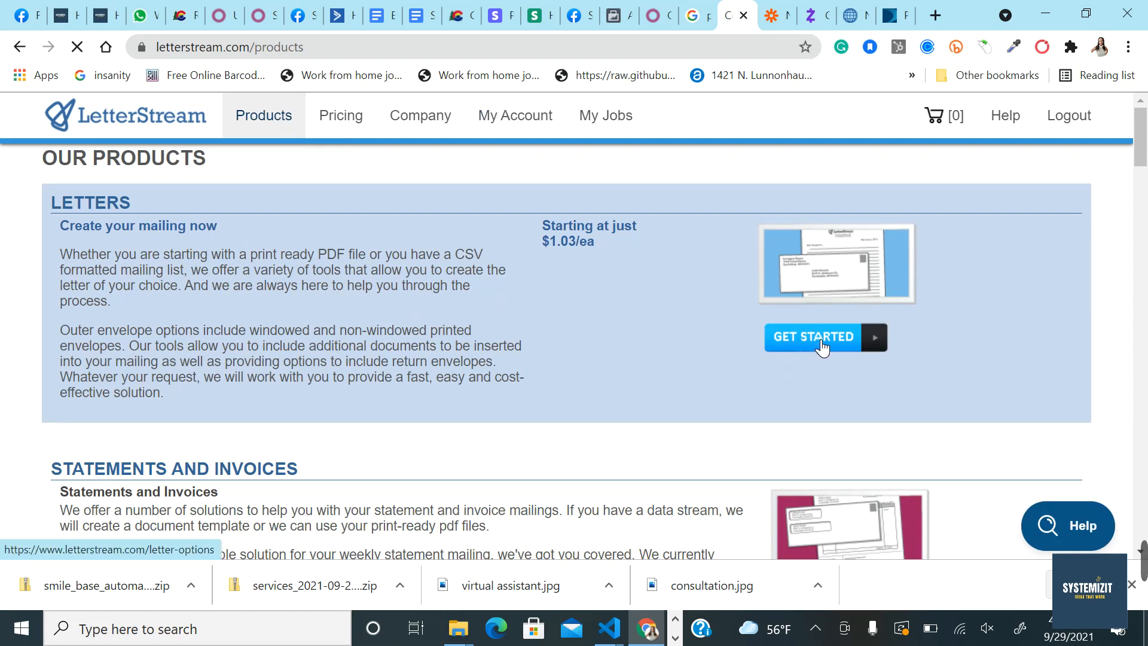
scroll(744, 436, "down", 1)
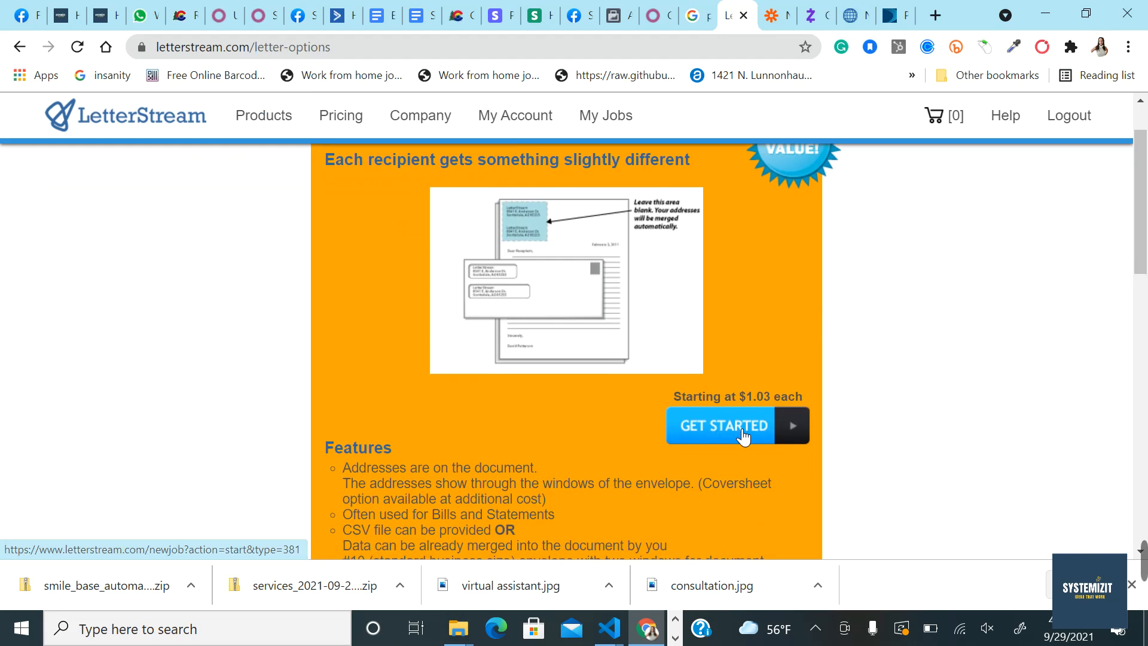
left_click(733, 440)
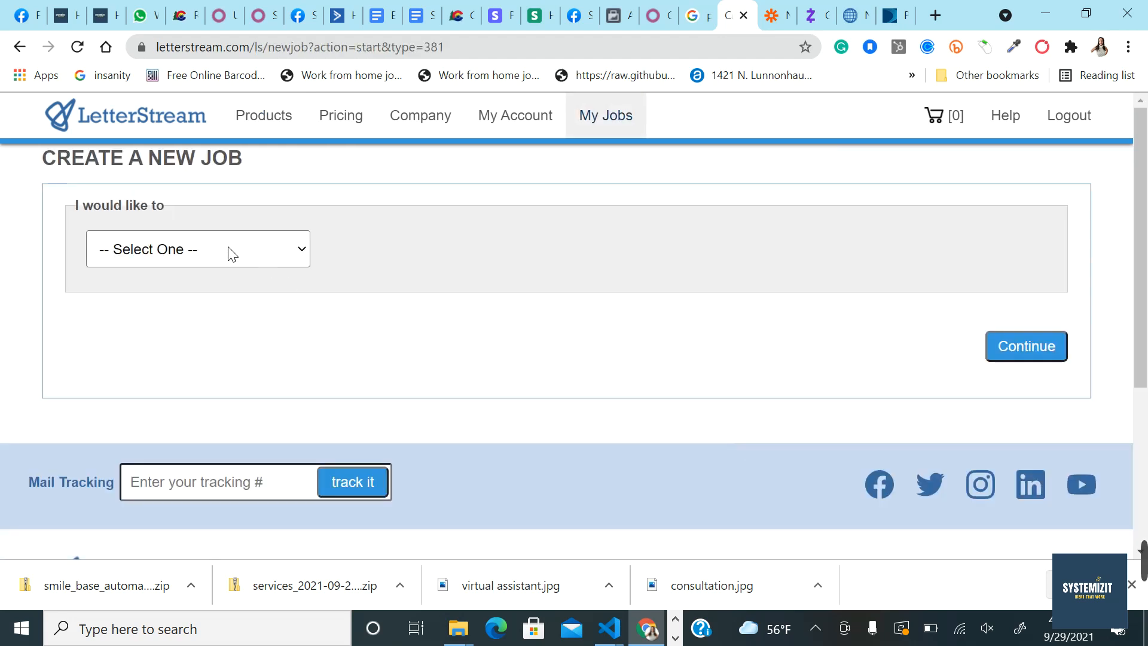
Step: Set the new job's type to Send Letters
left_click(230, 250)
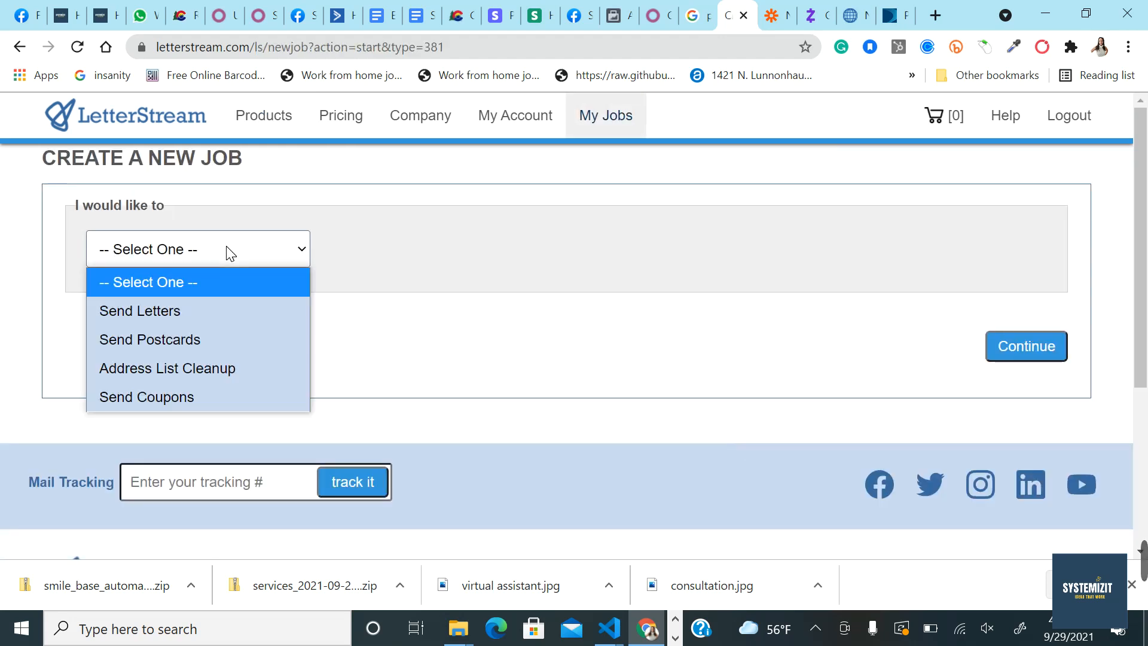
left_click(134, 312)
scroll(329, 368, "down", 2)
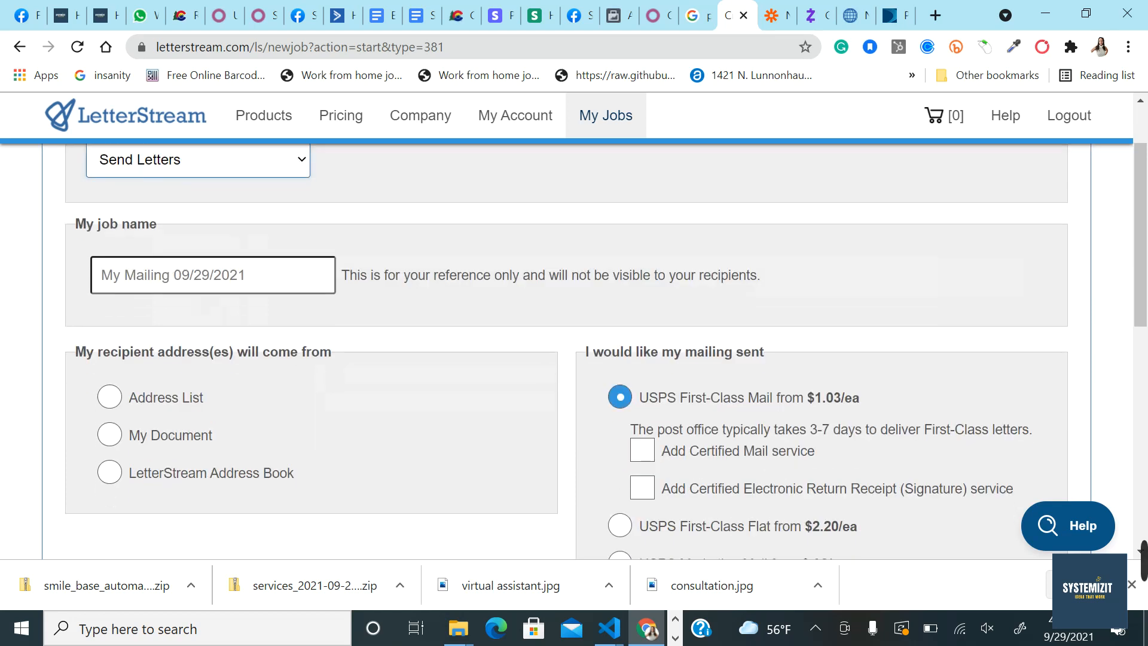
Step: Replace the job name with the client's name and choose Address List for recipients
left_click(159, 277)
type("test")
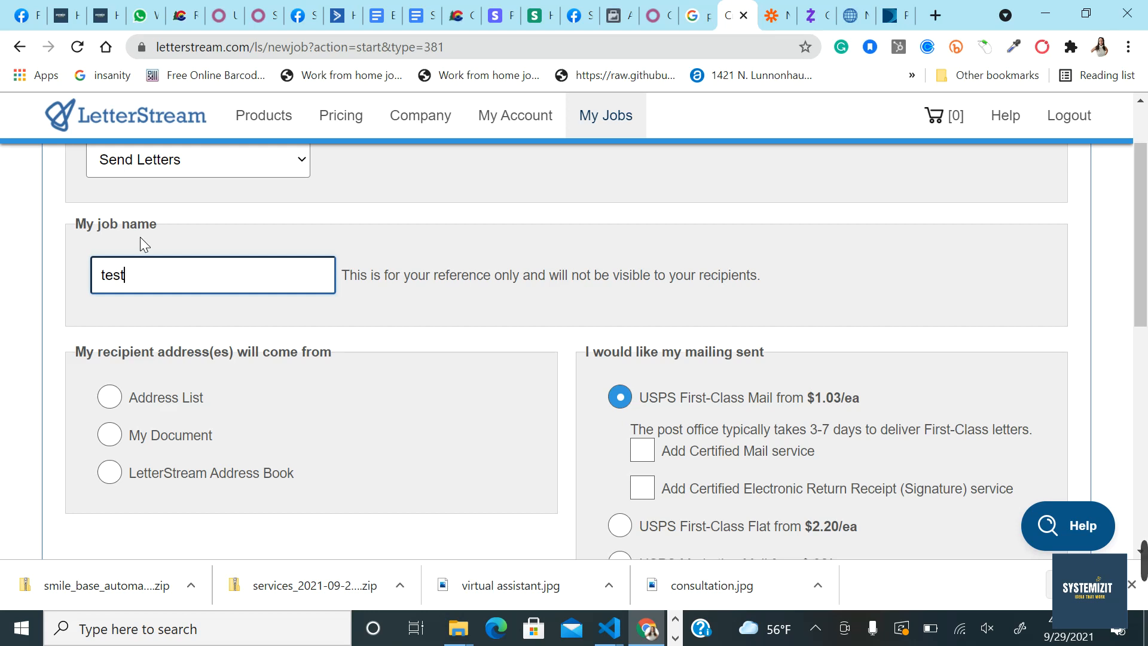
scroll(140, 237, "up", 1)
scroll(574, 353, "down", 1)
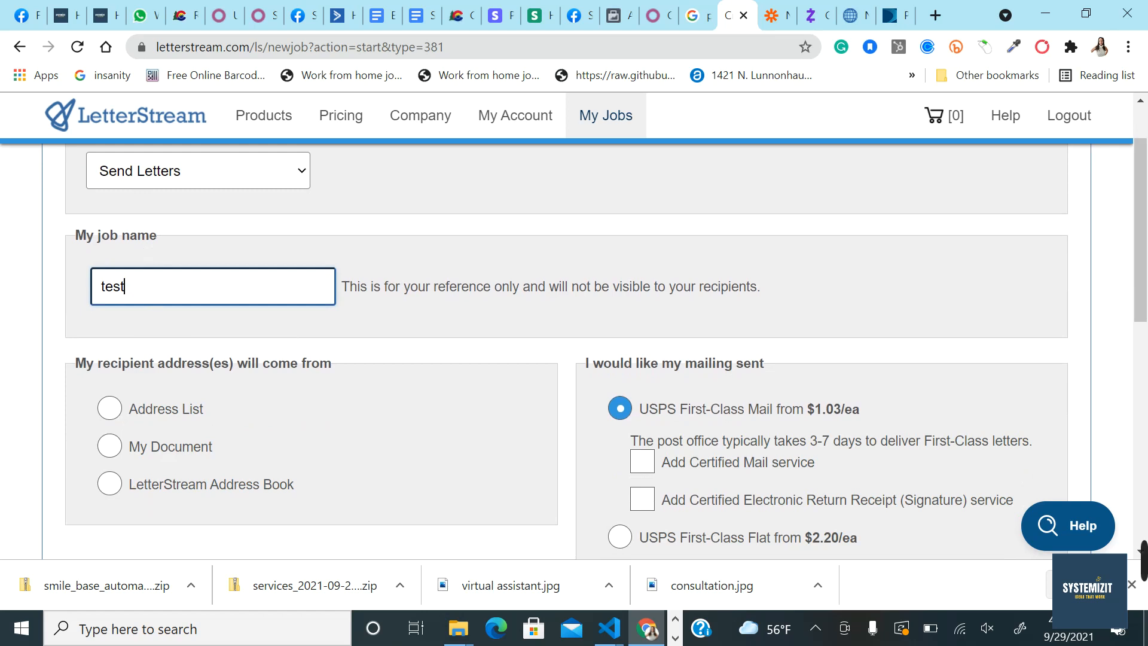
scroll(144, 285, "up", 1)
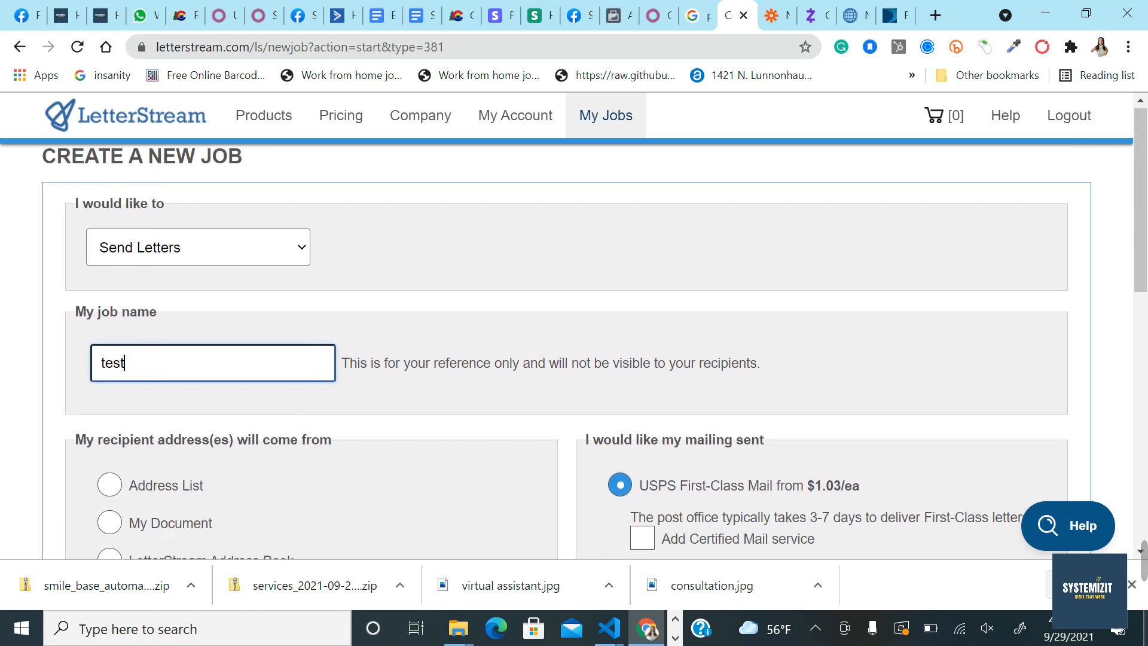
scroll(157, 329, "down", 1)
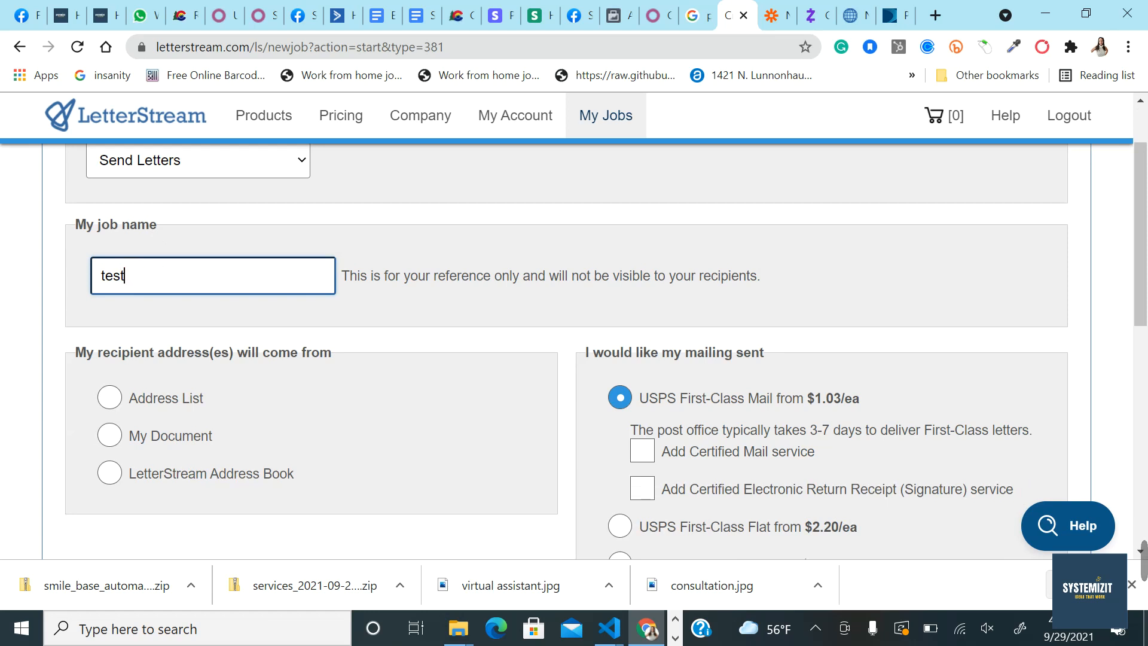
key("ctrl+a")
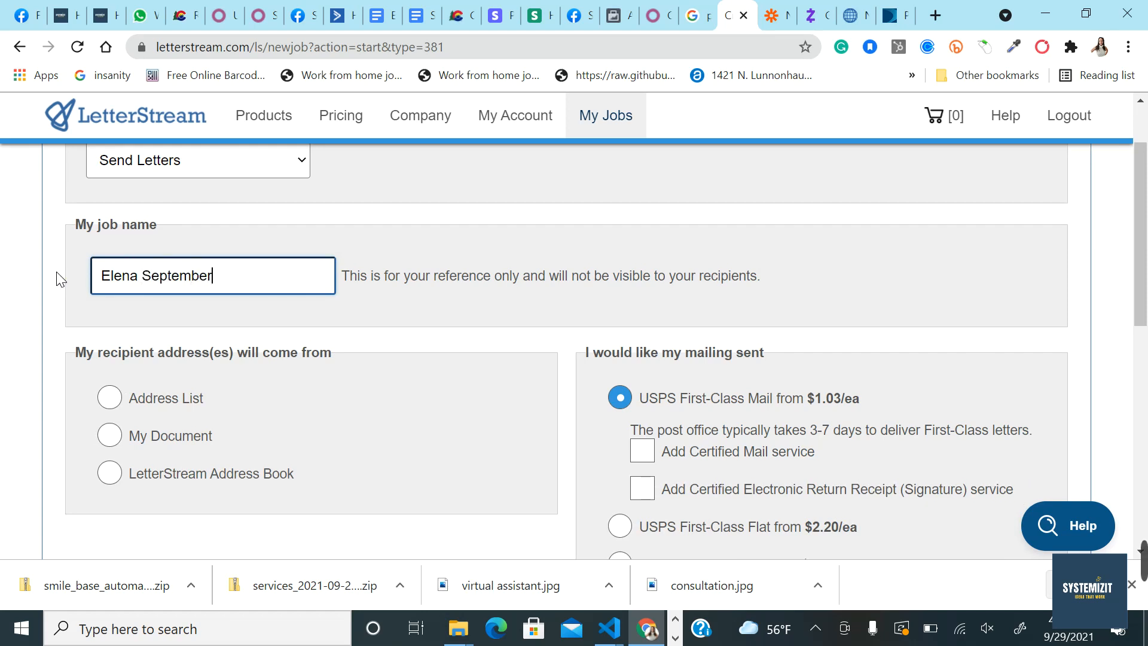
left_click(119, 405)
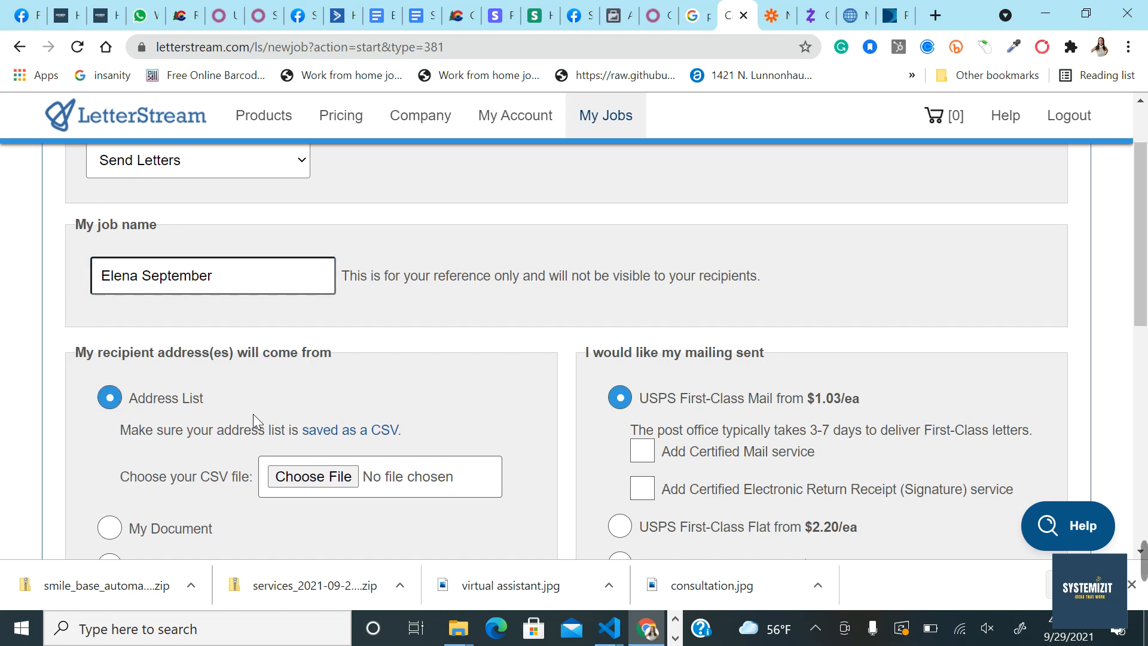
Step: Upload sample.csv from USA REPAIR CREDIT > Clients as the address list and continue to the preview
left_click(291, 480)
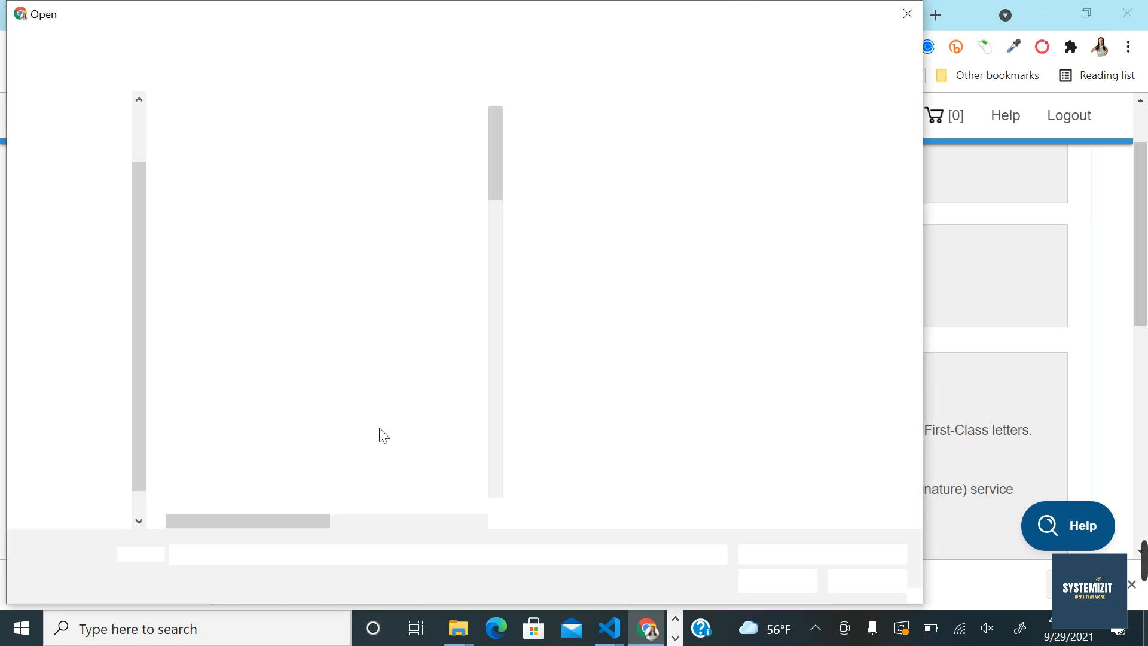
scroll(395, 325, "down", 13)
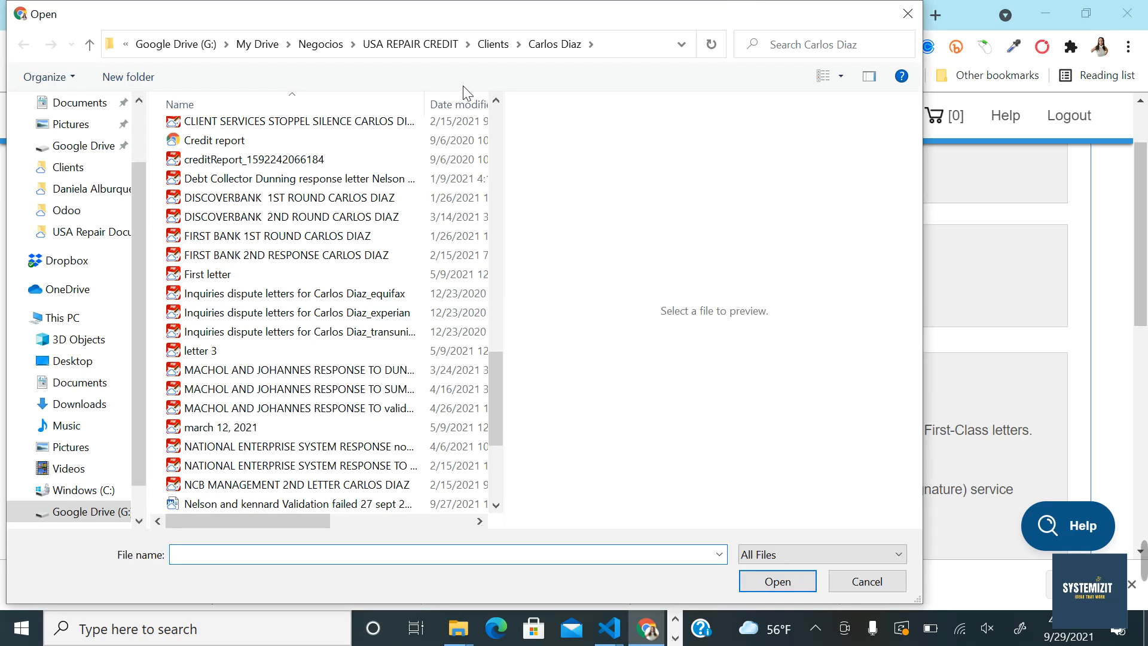
left_click(428, 45)
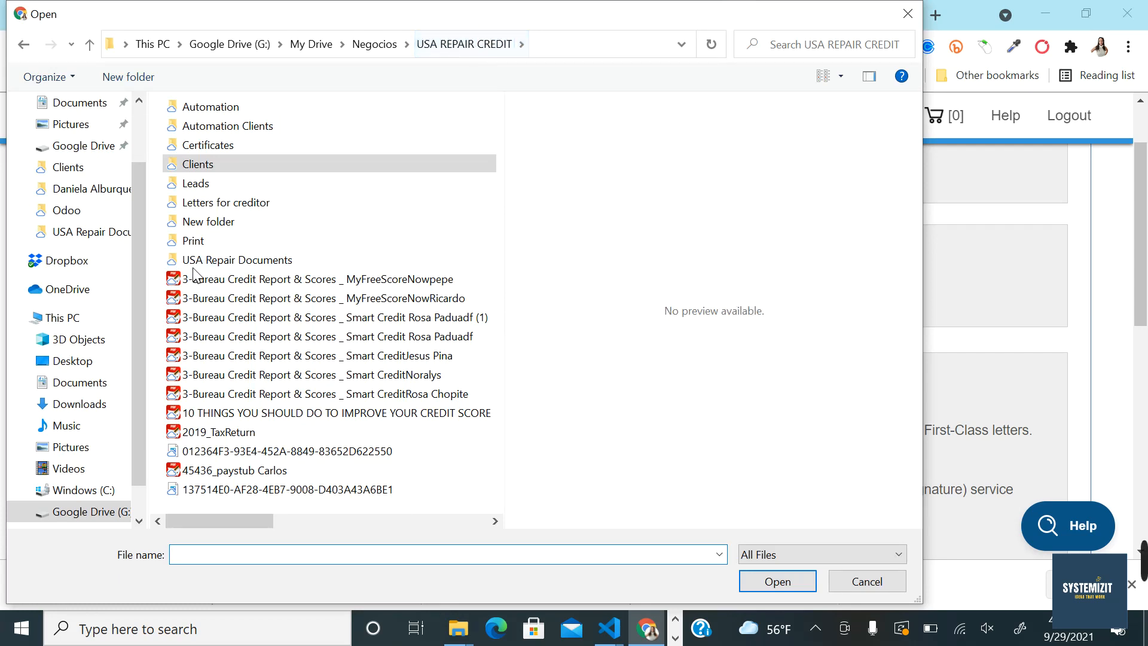
double_click(216, 169)
scroll(309, 385, "down", 20)
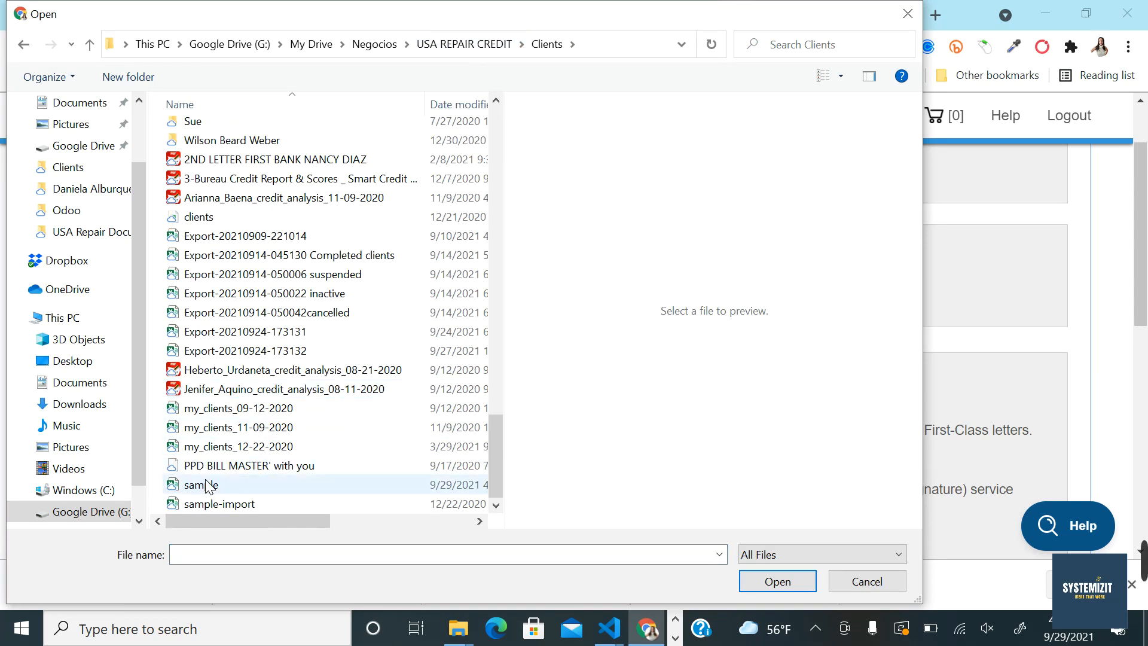
left_click(203, 485)
left_click(773, 581)
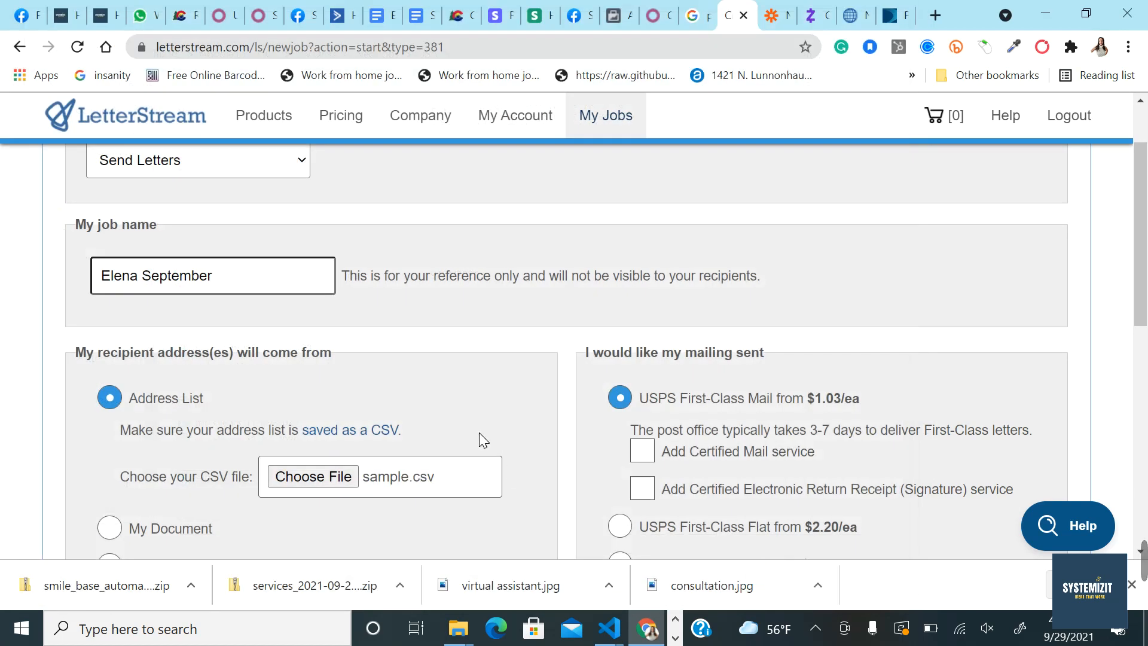
scroll(479, 436, "down", 3)
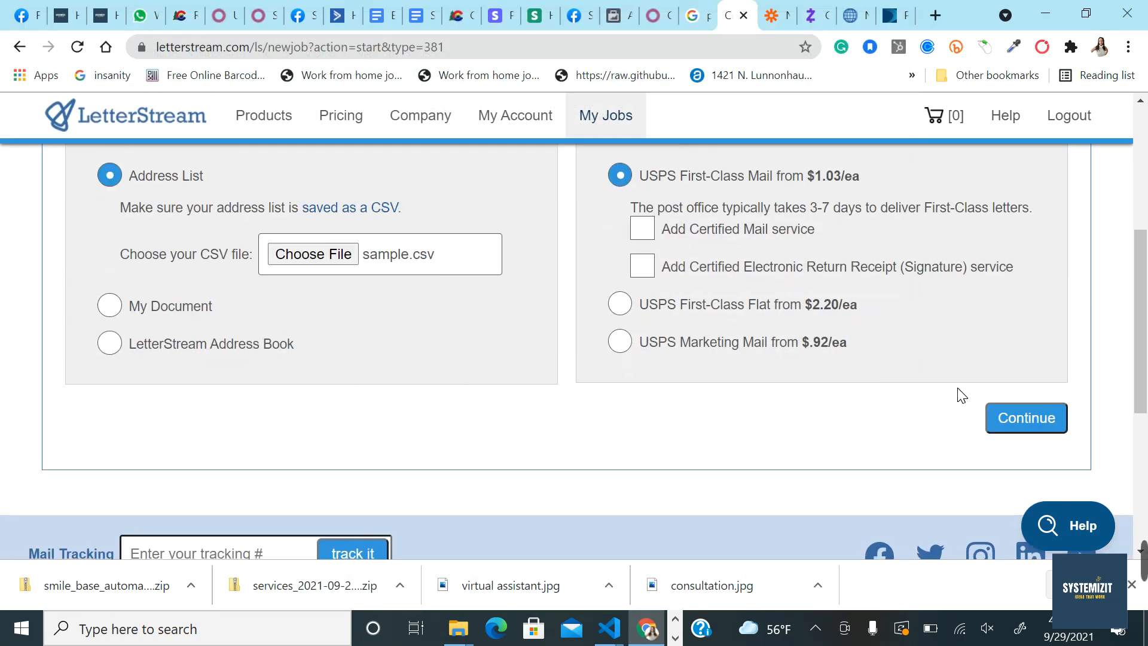
left_click(1018, 417)
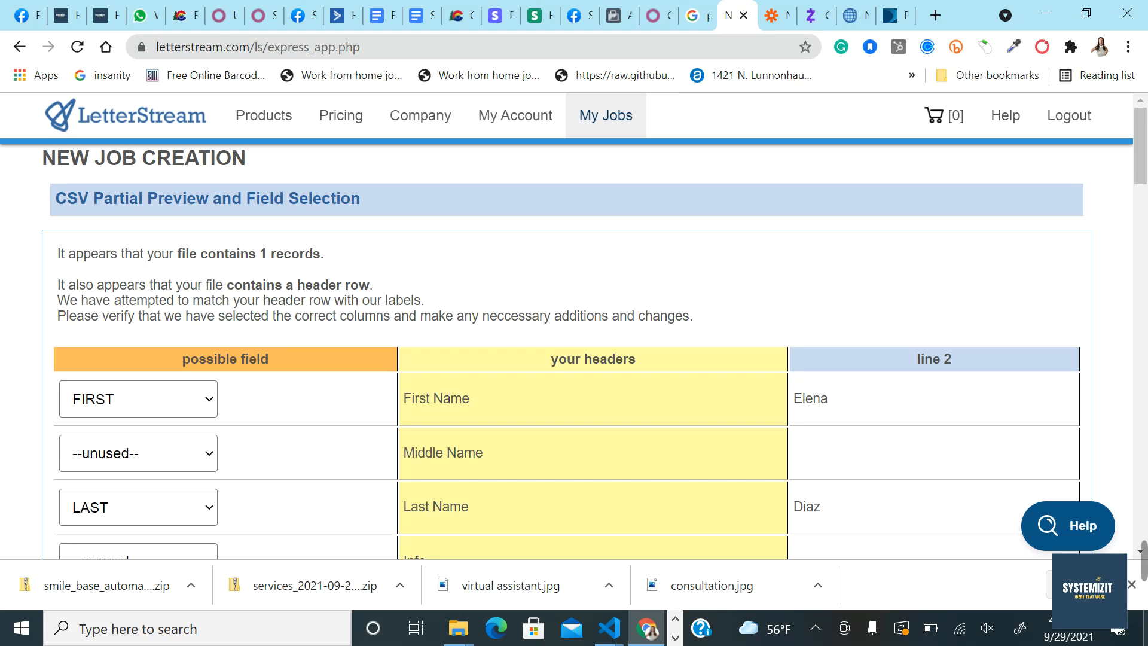
Step: Review the matched CSV fields and tick 'Add recipients to address book'
scroll(509, 409, "down", 1)
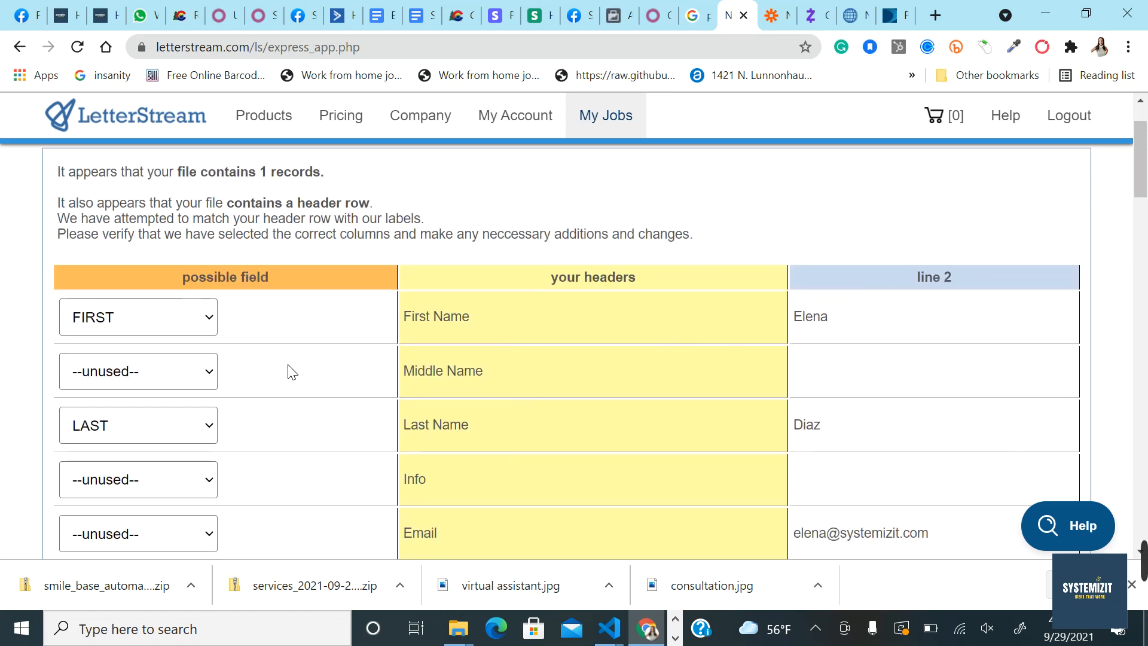
scroll(252, 418, "down", 1)
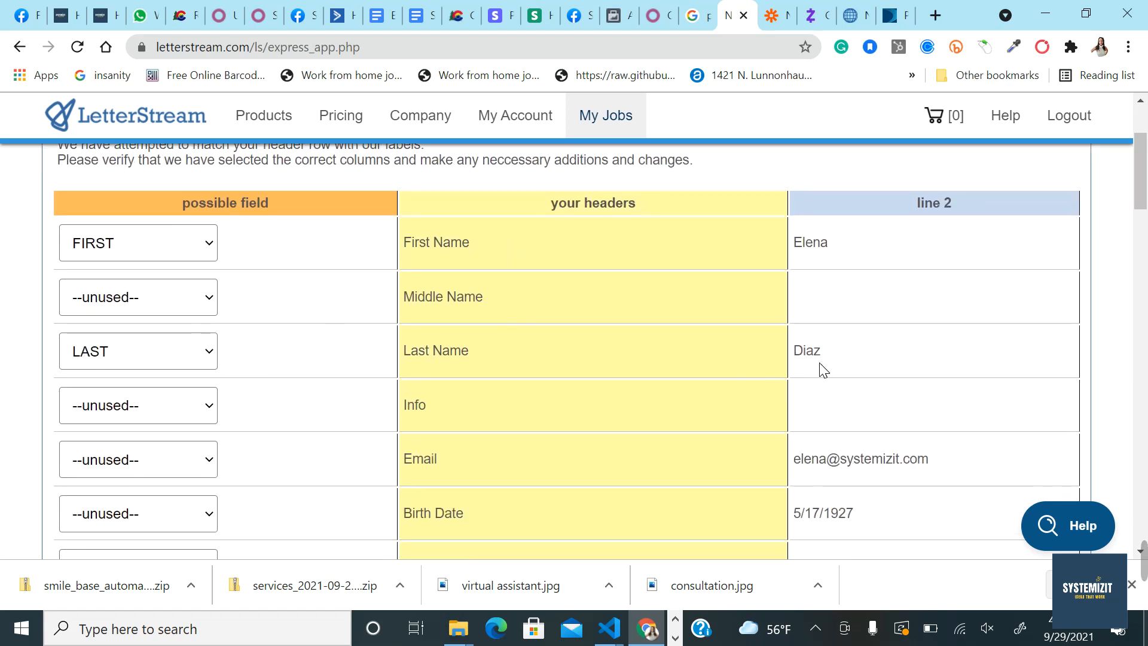
scroll(464, 464, "down", 3)
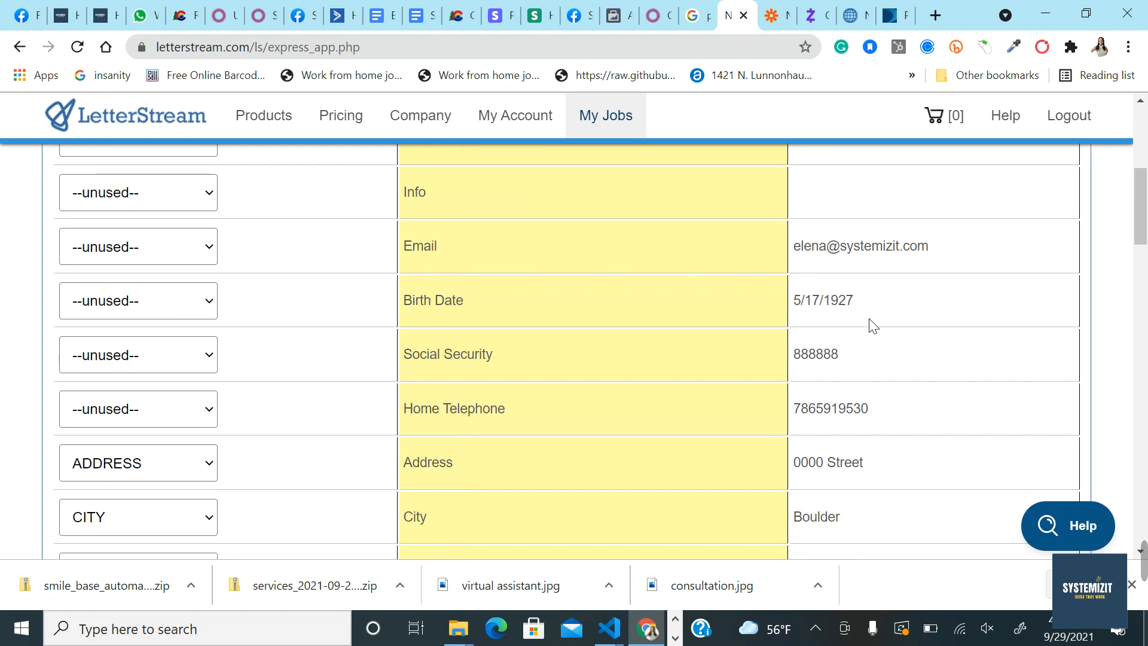
left_click(159, 255)
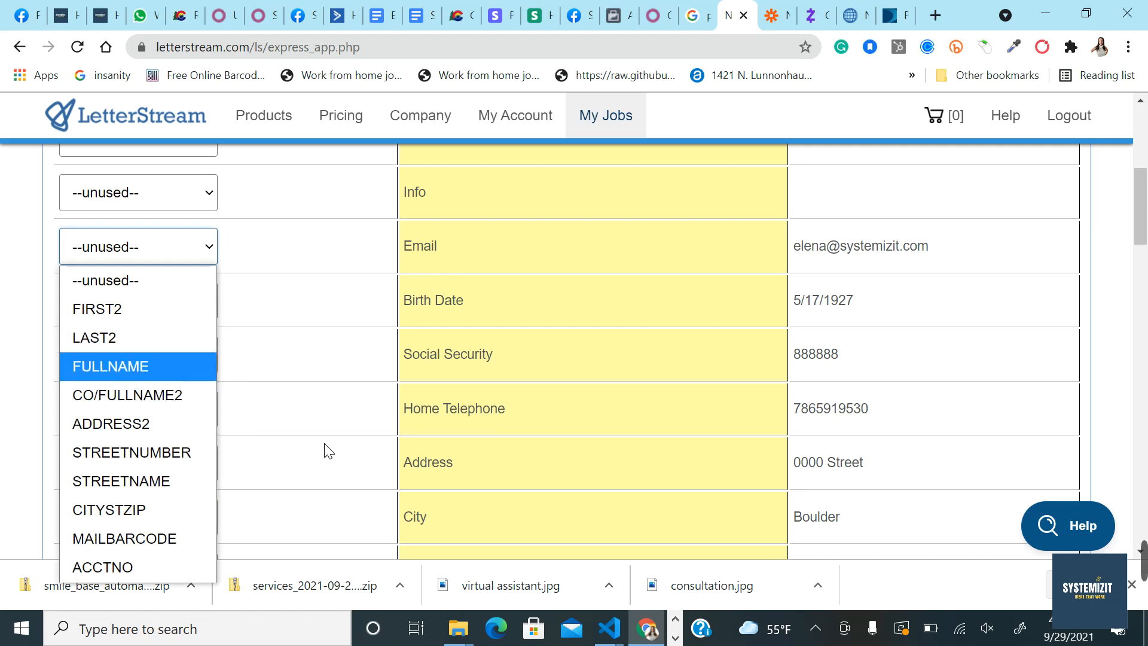
scroll(489, 323, "down", 1)
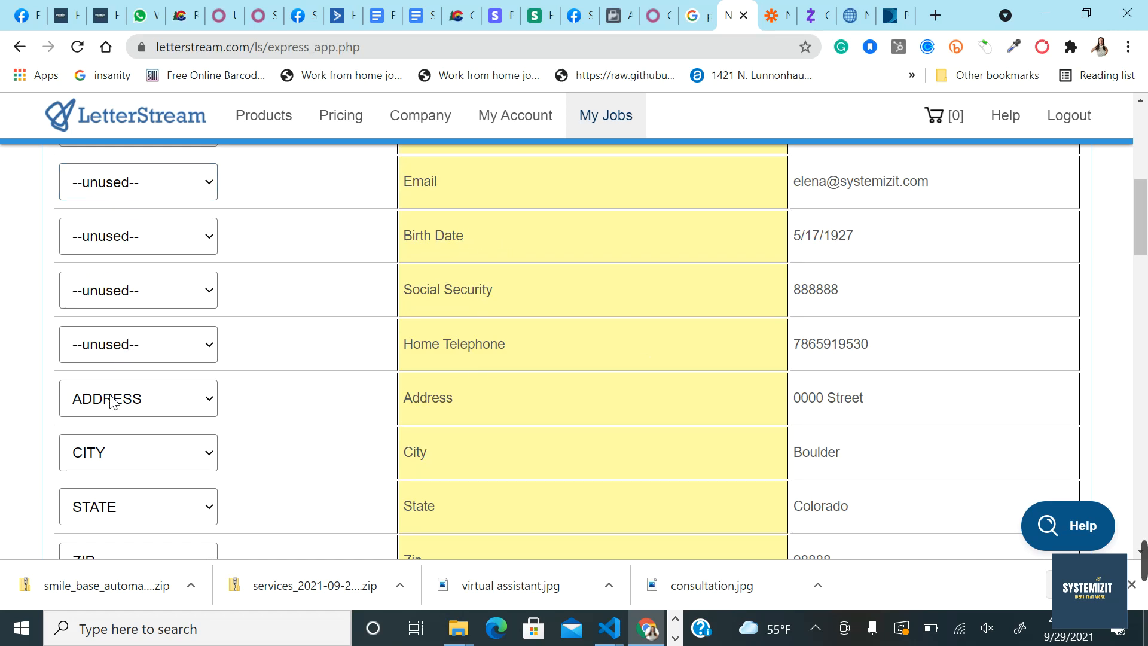
scroll(409, 426, "down", 3)
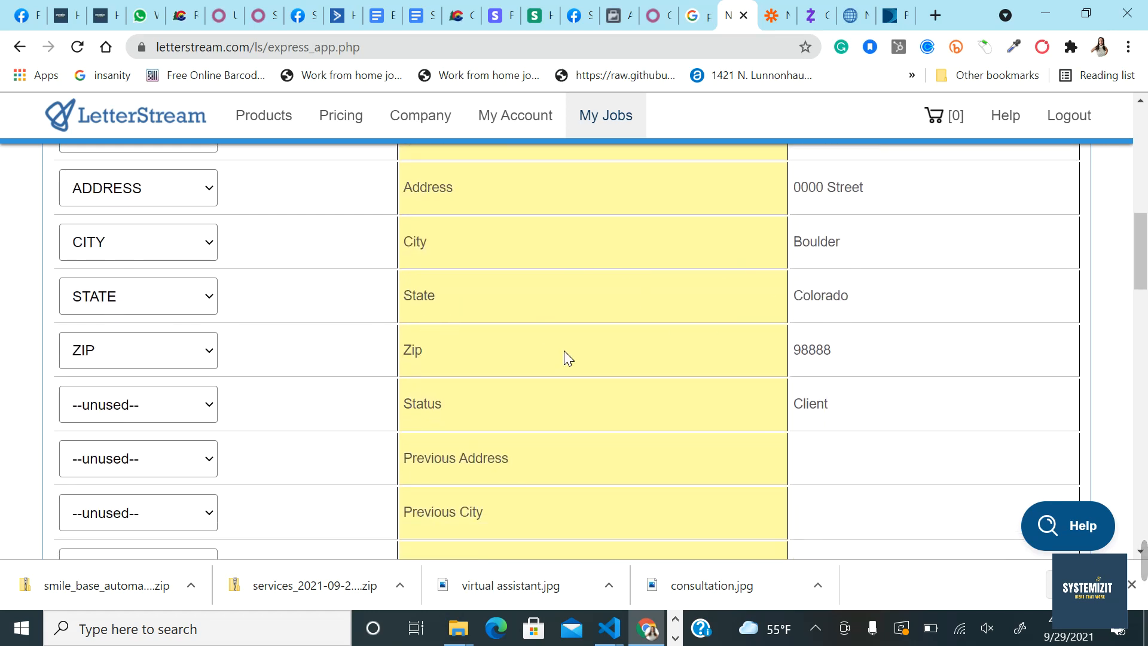
scroll(651, 421, "down", 20)
scroll(651, 426, "down", 2)
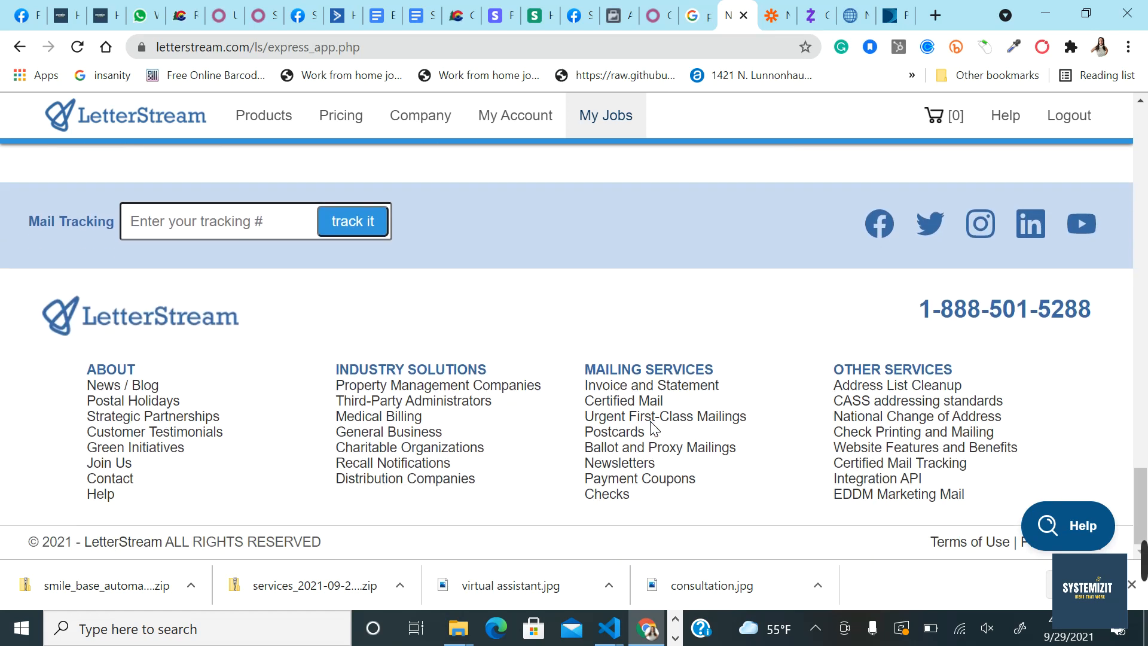
scroll(650, 426, "up", 4)
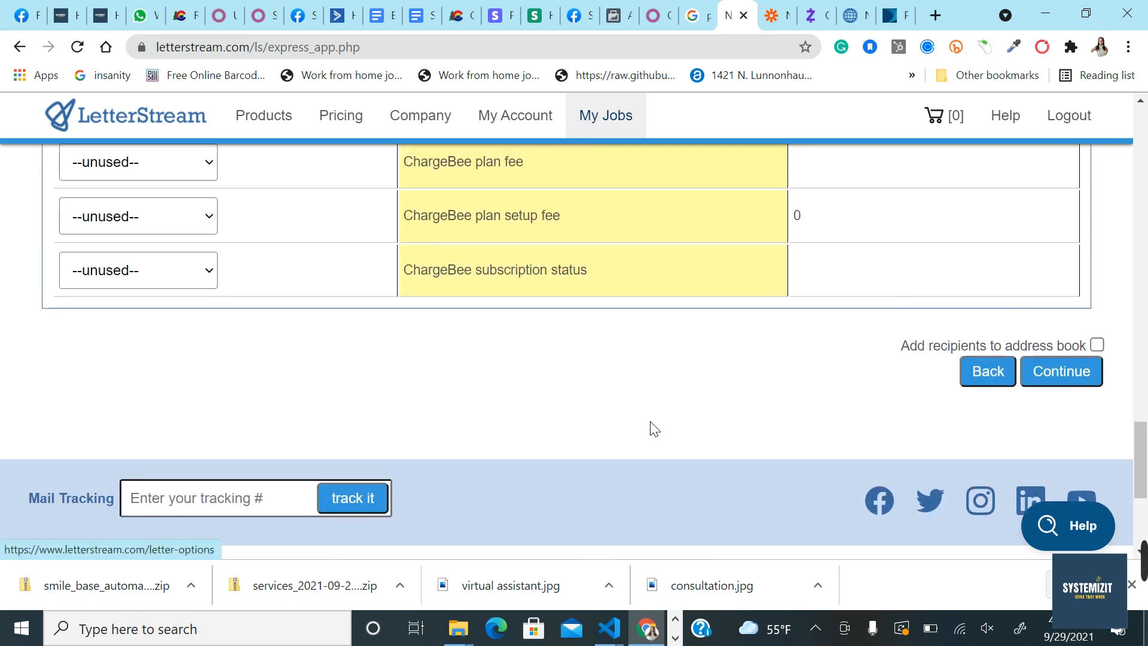
left_click(1098, 345)
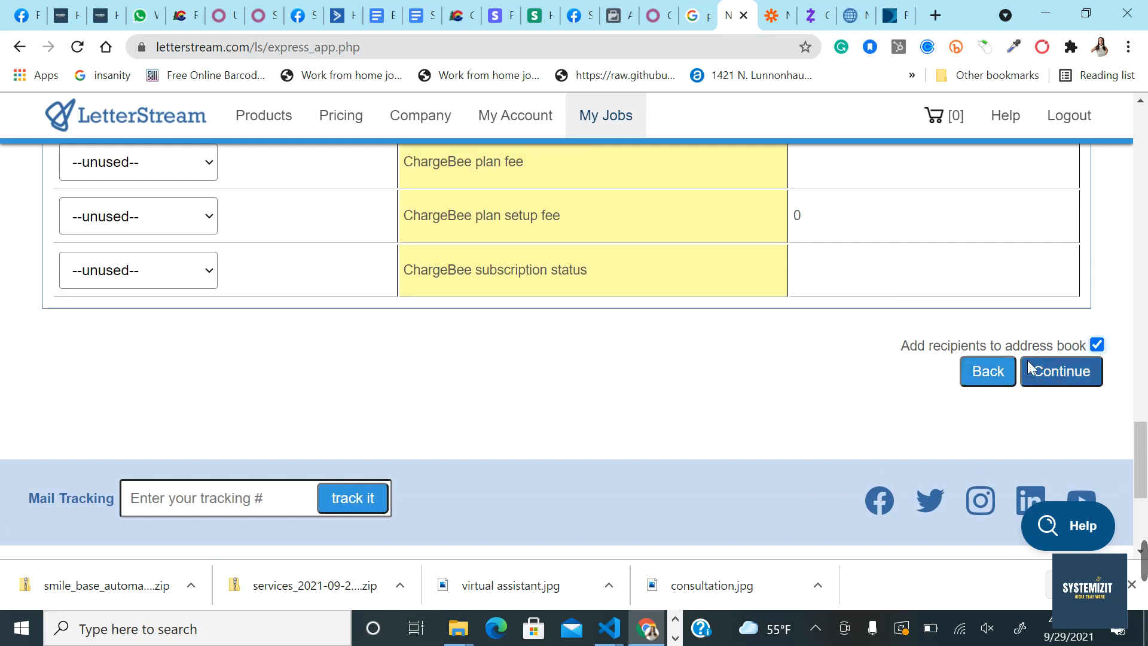
Step: Accept the field mapping and return address, then go to the Our Products page
left_click(1053, 378)
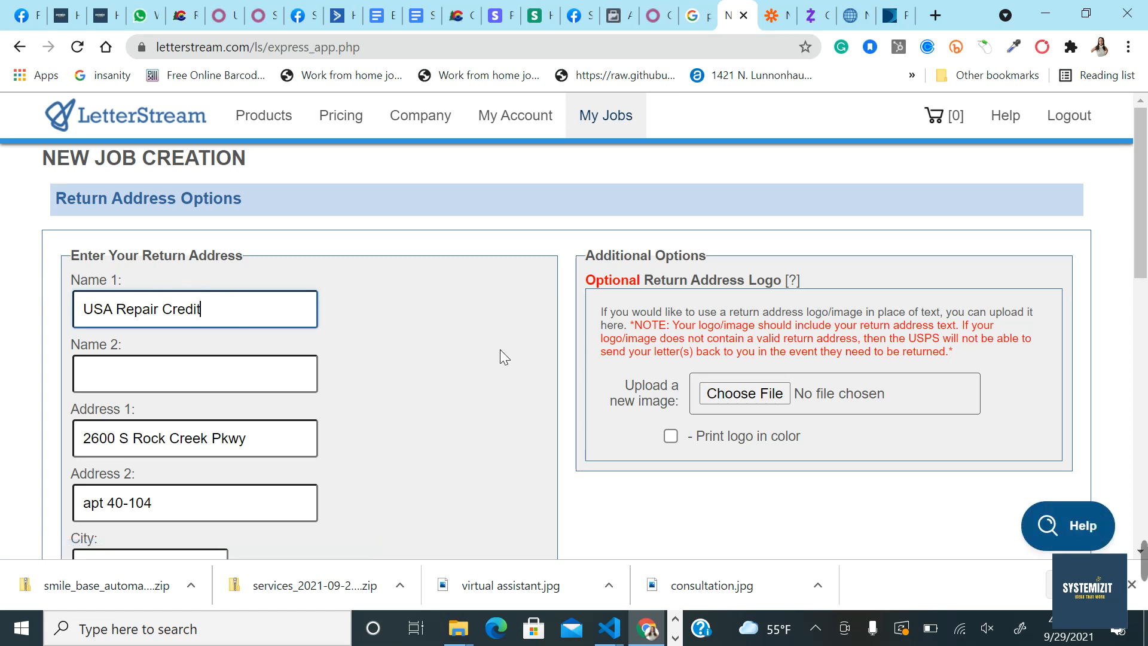
scroll(500, 353, "down", 9)
left_click(1017, 326)
scroll(724, 341, "down", 5)
scroll(726, 345, "down", 2)
scroll(722, 343, "up", 7)
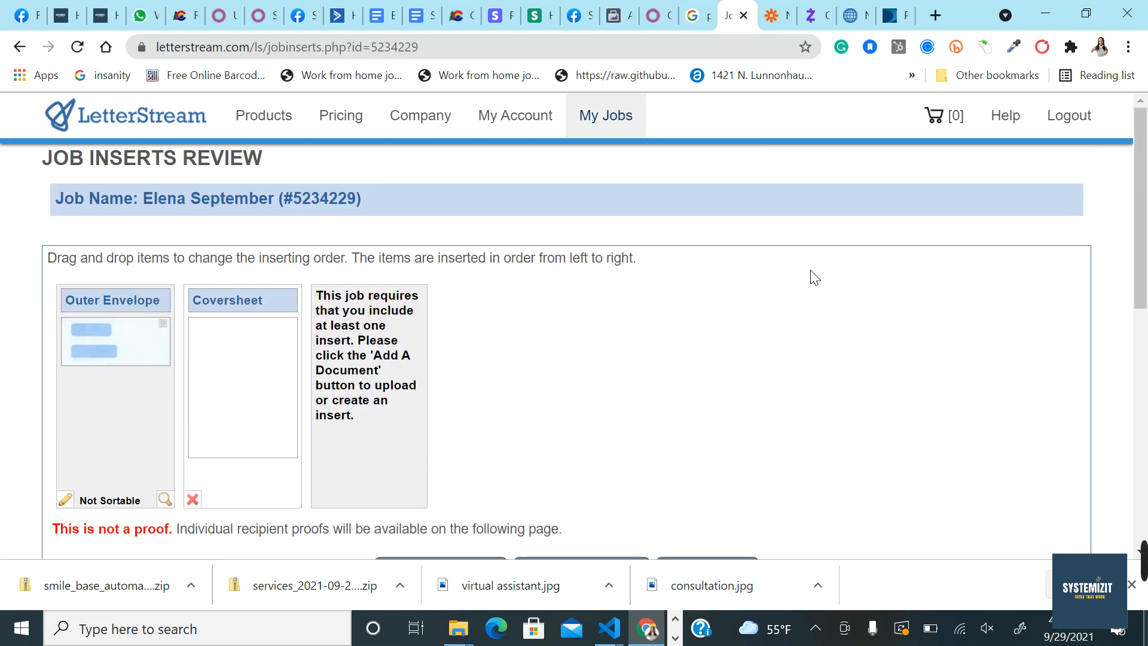
left_click(281, 128)
Step: Open the Address Book filtered to the job's recipient group
mouse_move(515, 120)
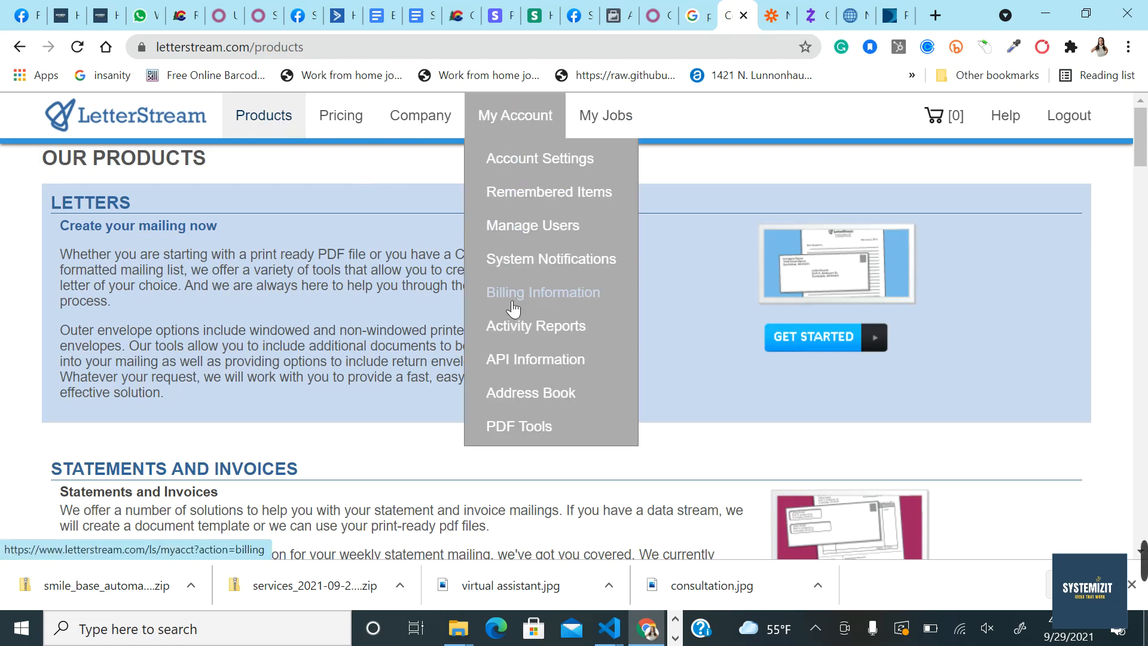
left_click(518, 396)
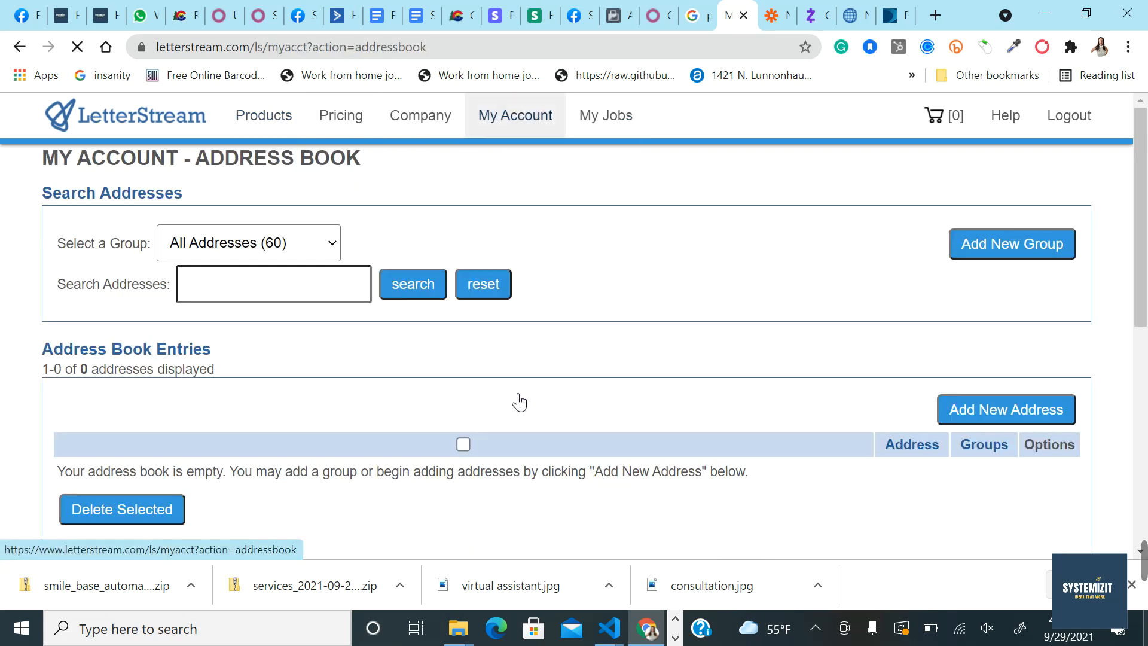
scroll(504, 407, "down", 4)
scroll(541, 310, "up", 5)
left_click(320, 256)
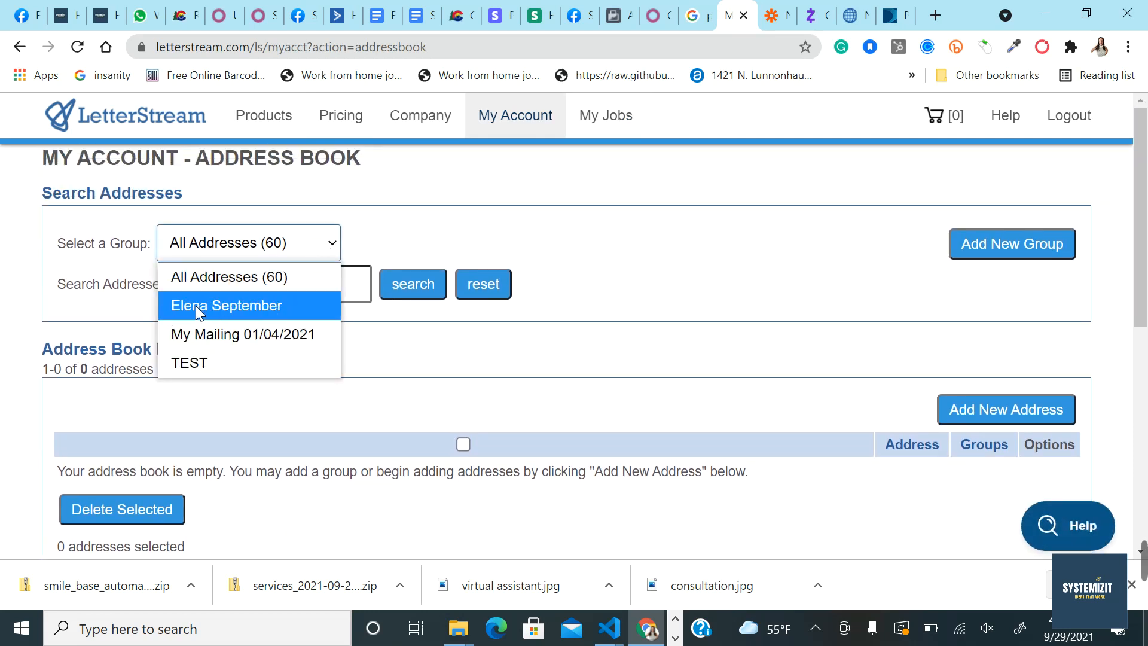
left_click(215, 301)
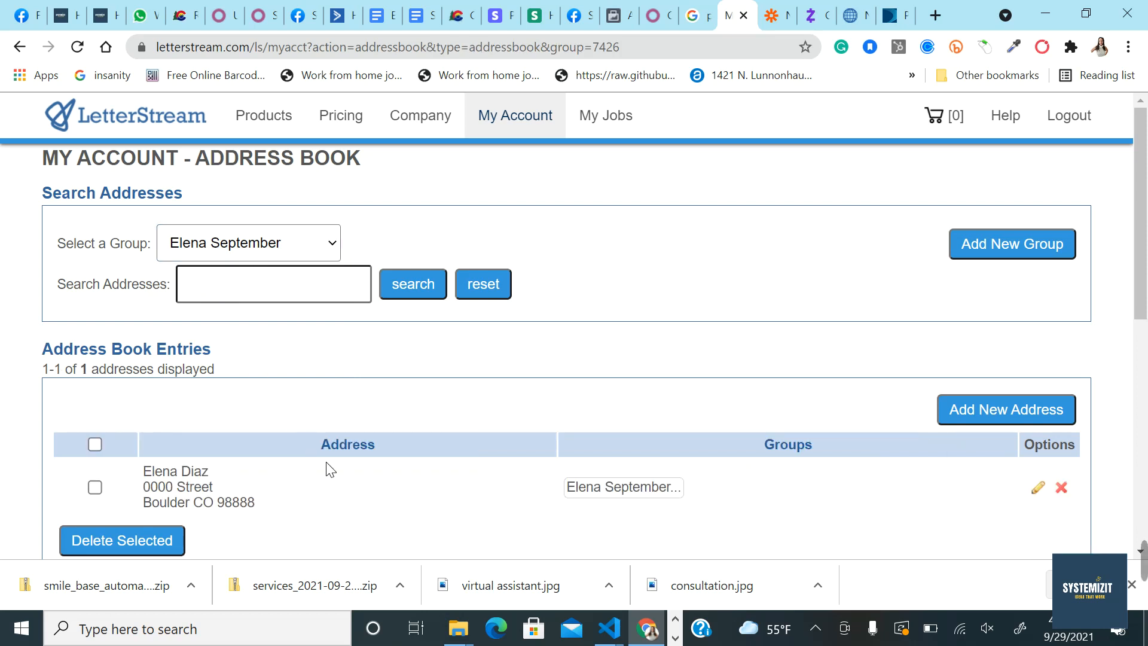
Step: Edit the recipient's entry, keep it in the client's group and save the changes
scroll(328, 469, "down", 1)
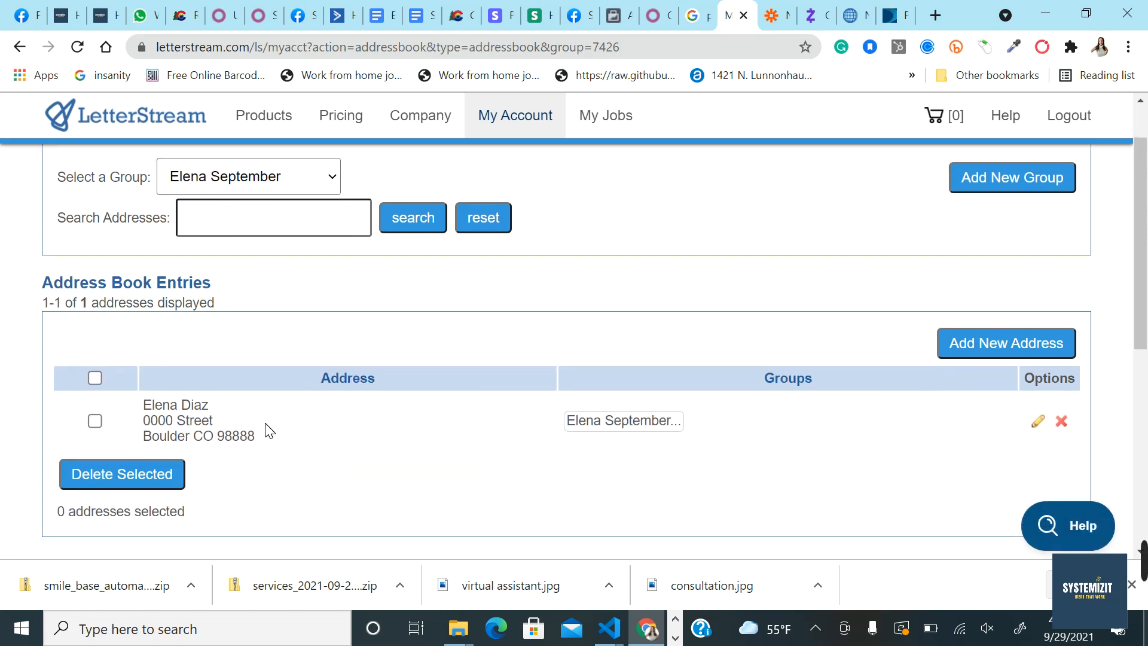
left_click(1038, 422)
scroll(553, 325, "down", 6)
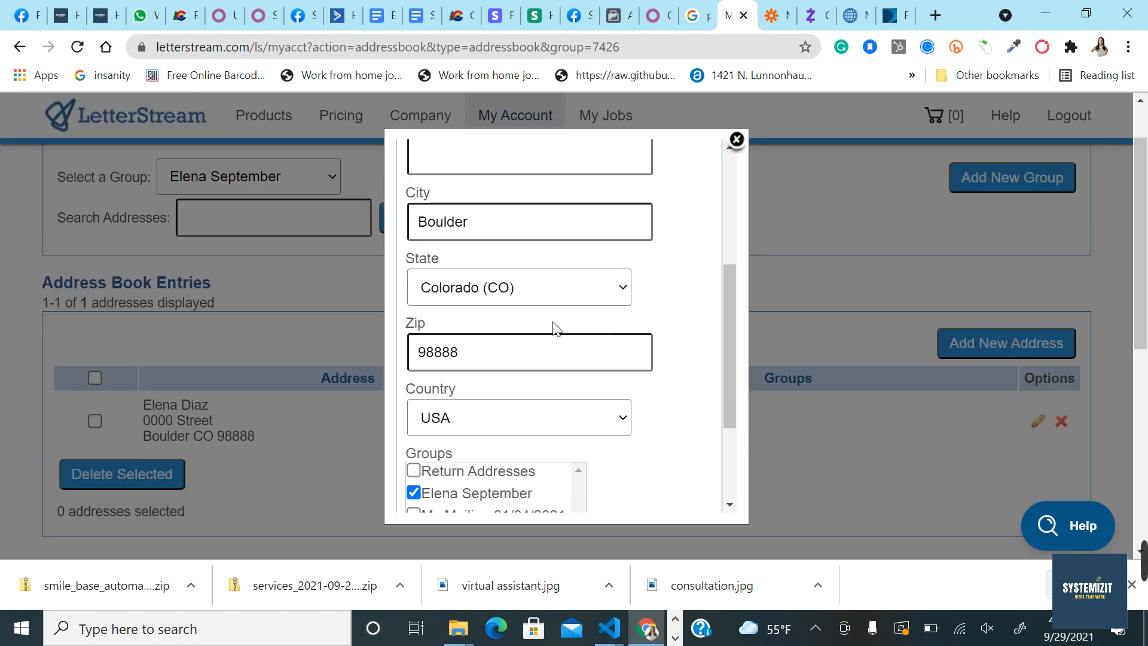
left_click(417, 335)
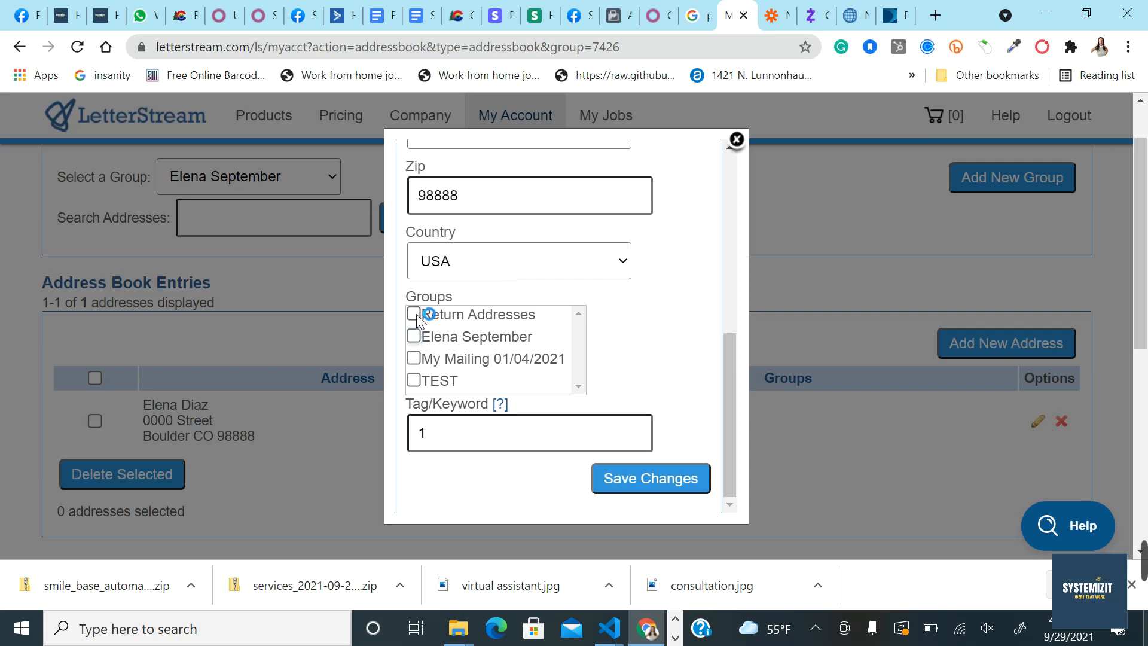
left_click(419, 344)
left_click(655, 477)
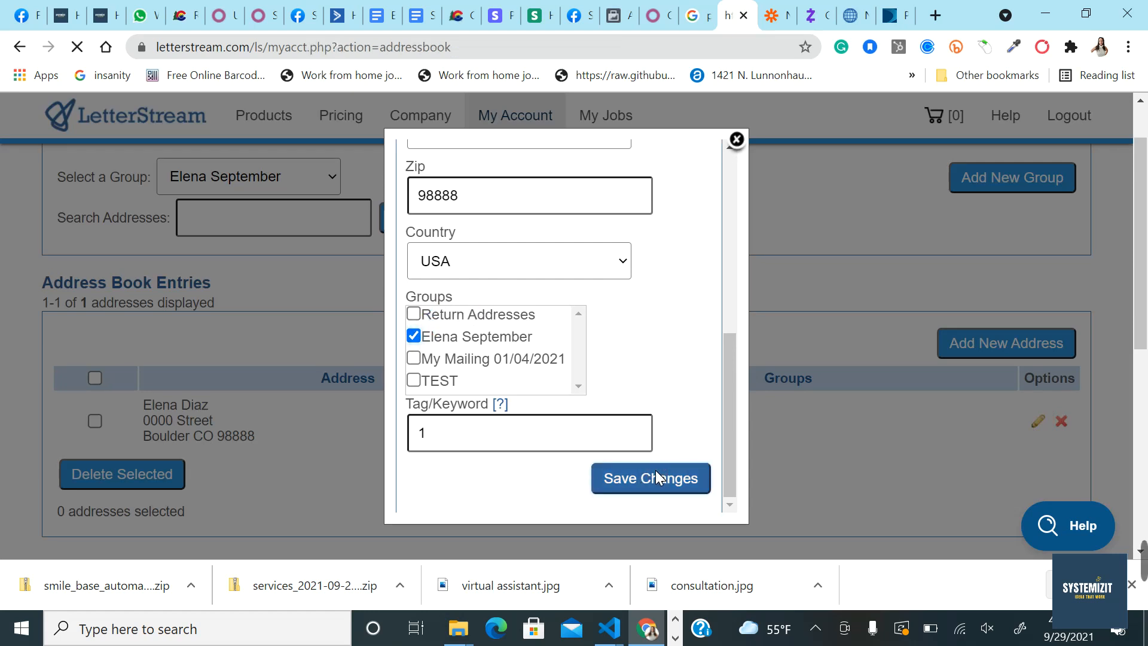
scroll(548, 342, "down", 2)
scroll(550, 344, "up", 2)
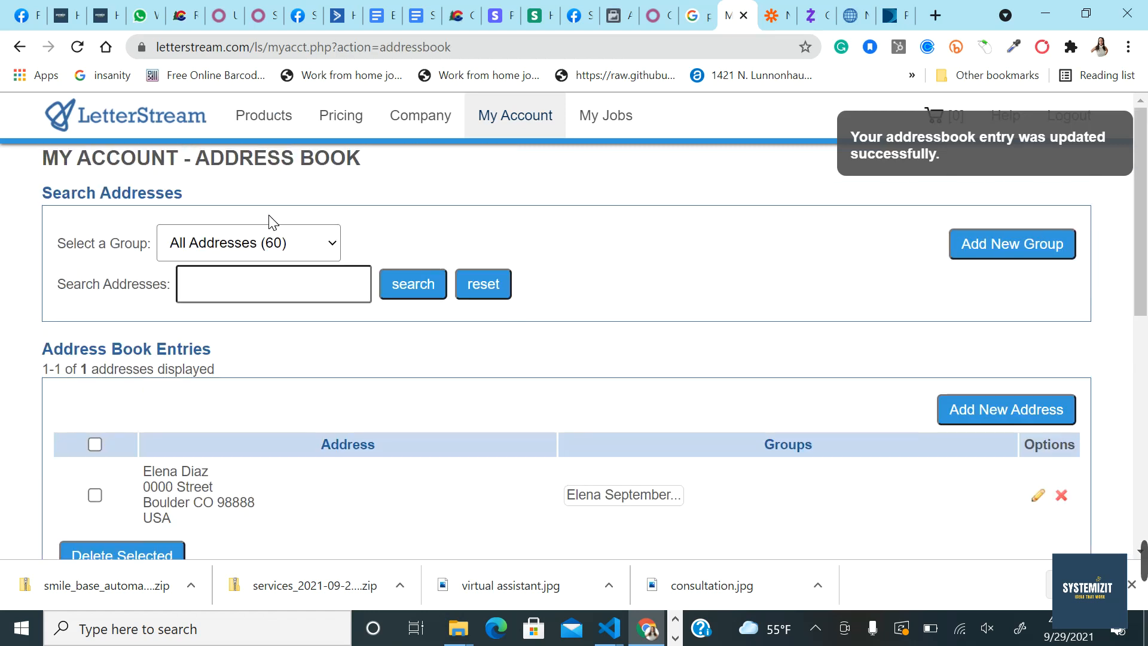
scroll(151, 421, "down", 4)
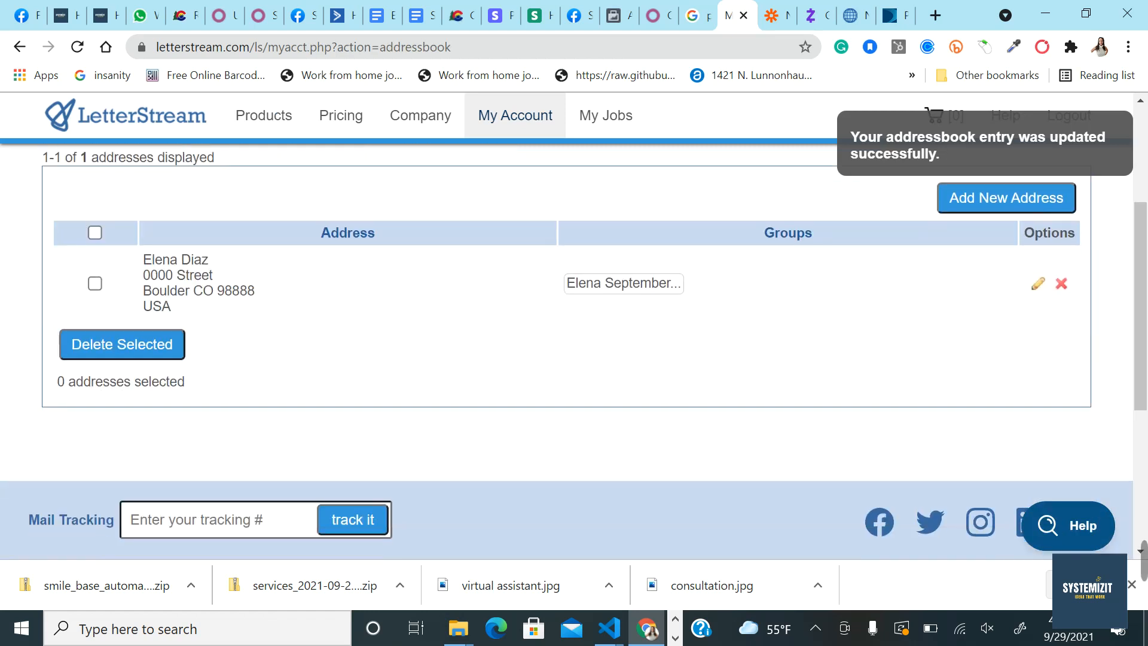
scroll(253, 356, "up", 4)
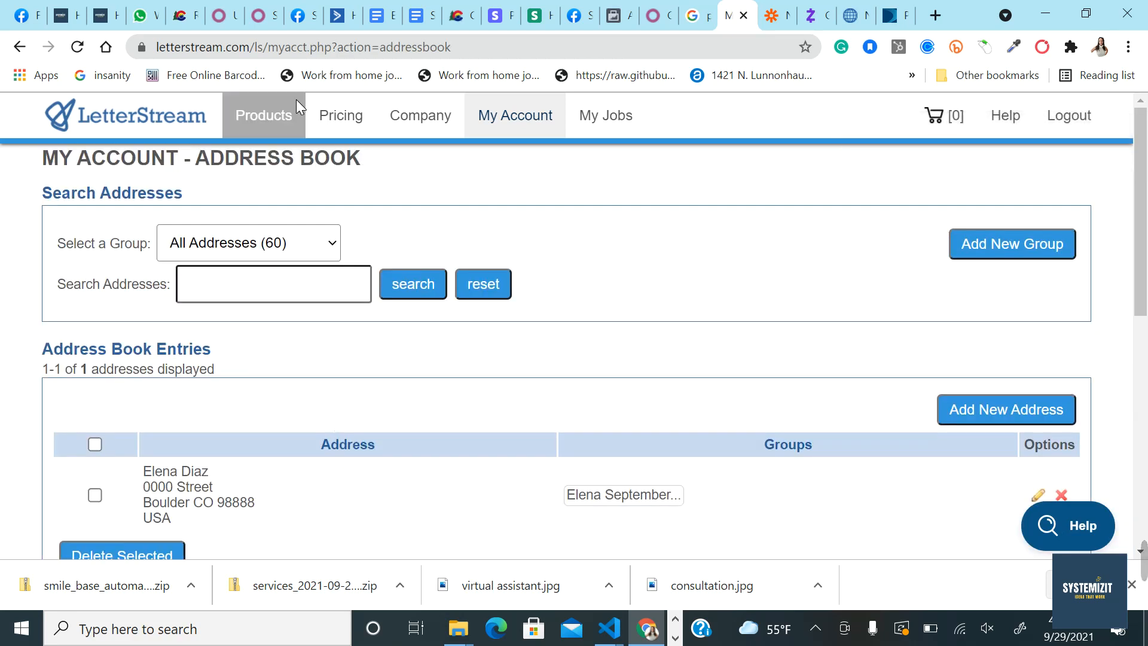
Step: Start a new Windowed Letters job from Products and set it to Send Letters
left_click(266, 116)
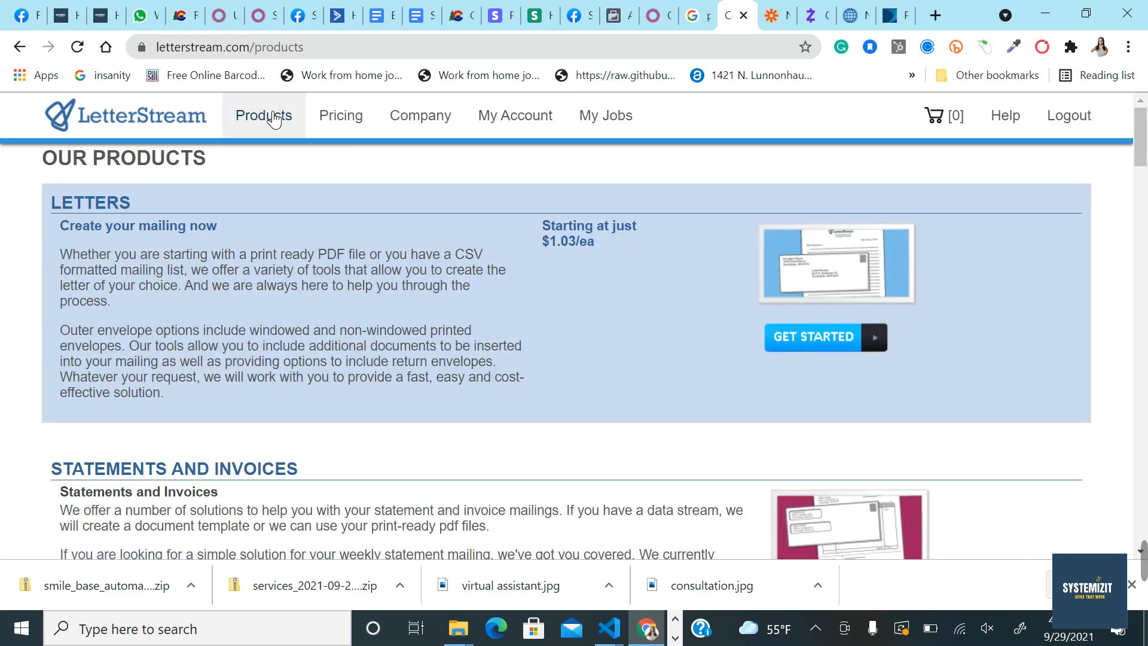
left_click(813, 343)
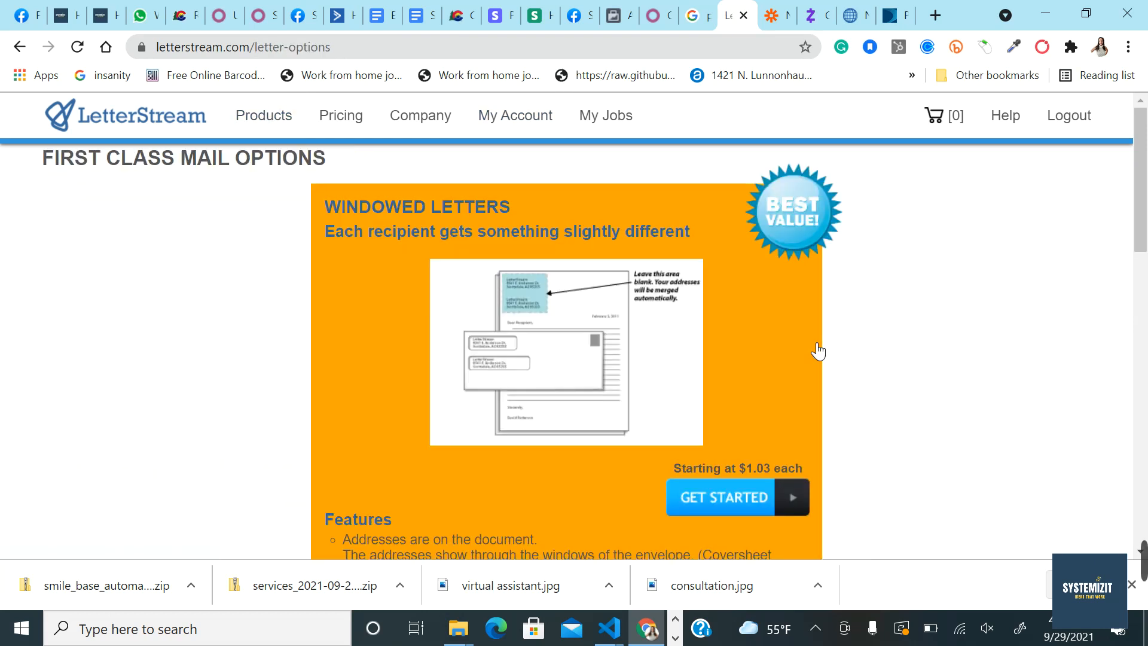
left_click(744, 493)
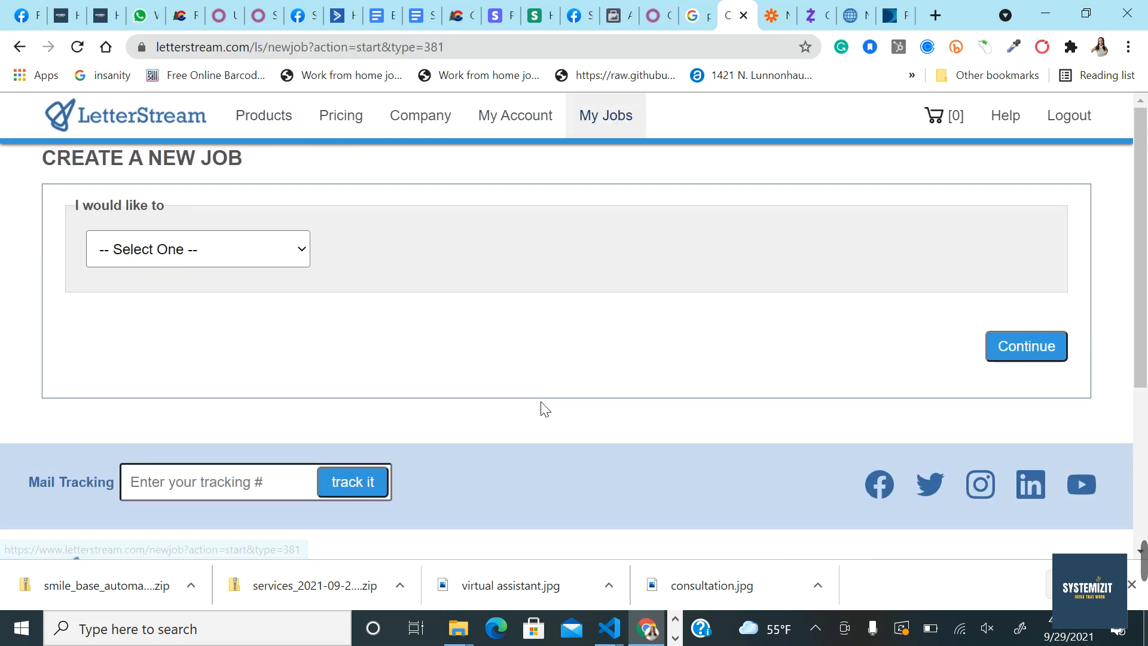
left_click(265, 263)
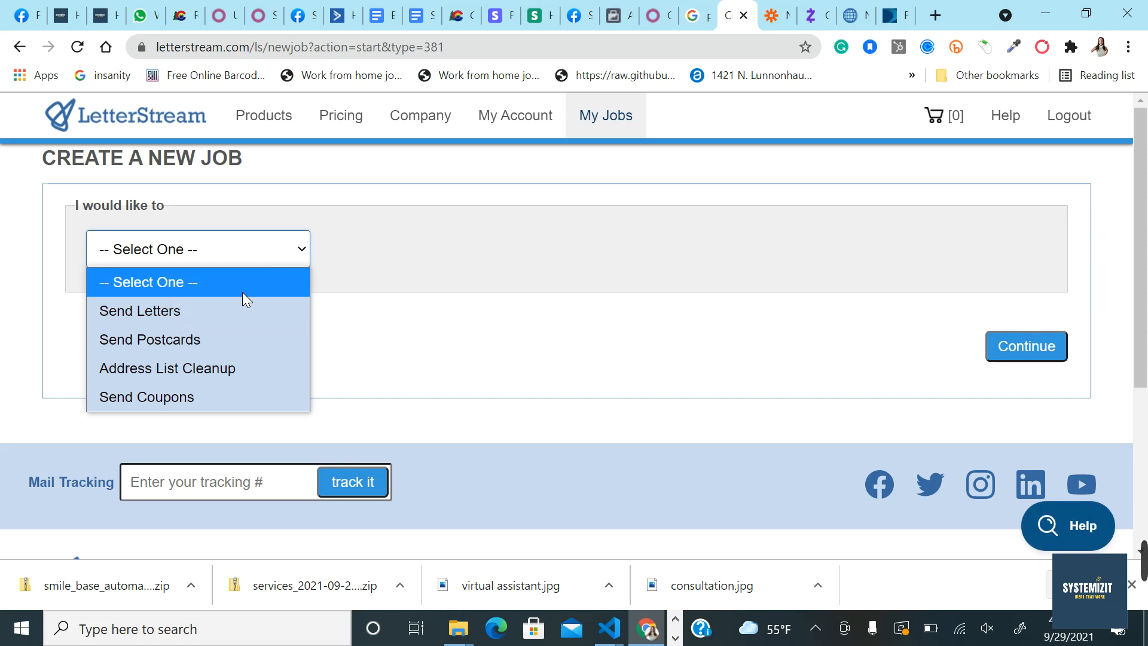
left_click(163, 311)
scroll(227, 384, "down", 2)
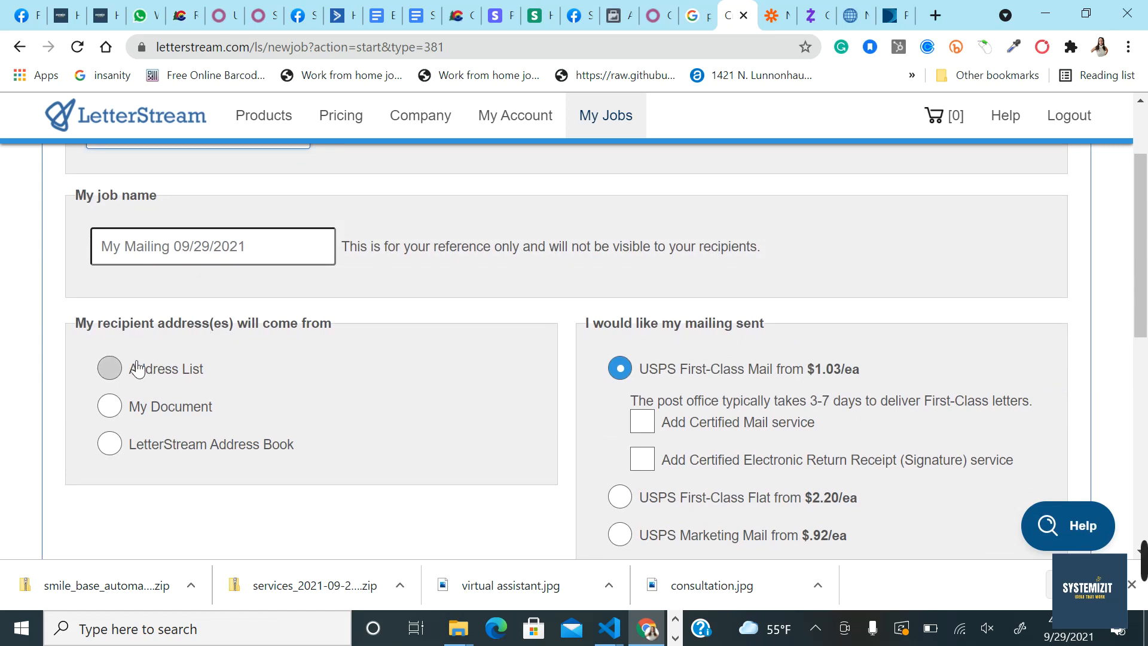
Step: Name the job with the client's name plus 'September disputes' and use My Document for recipients
left_click(157, 239)
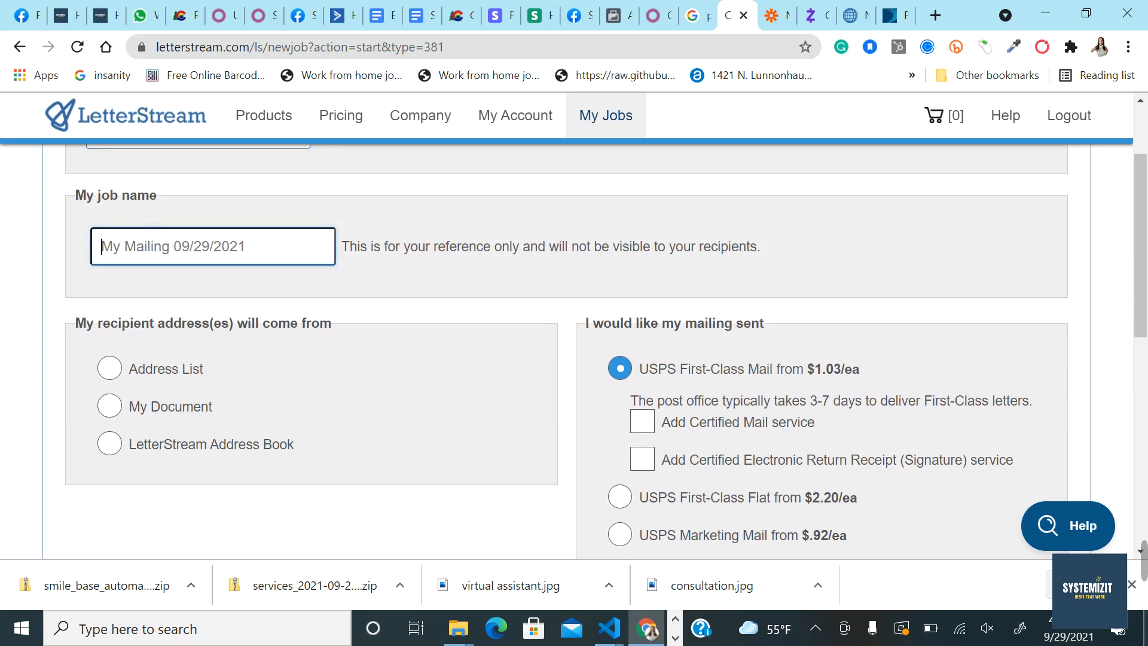
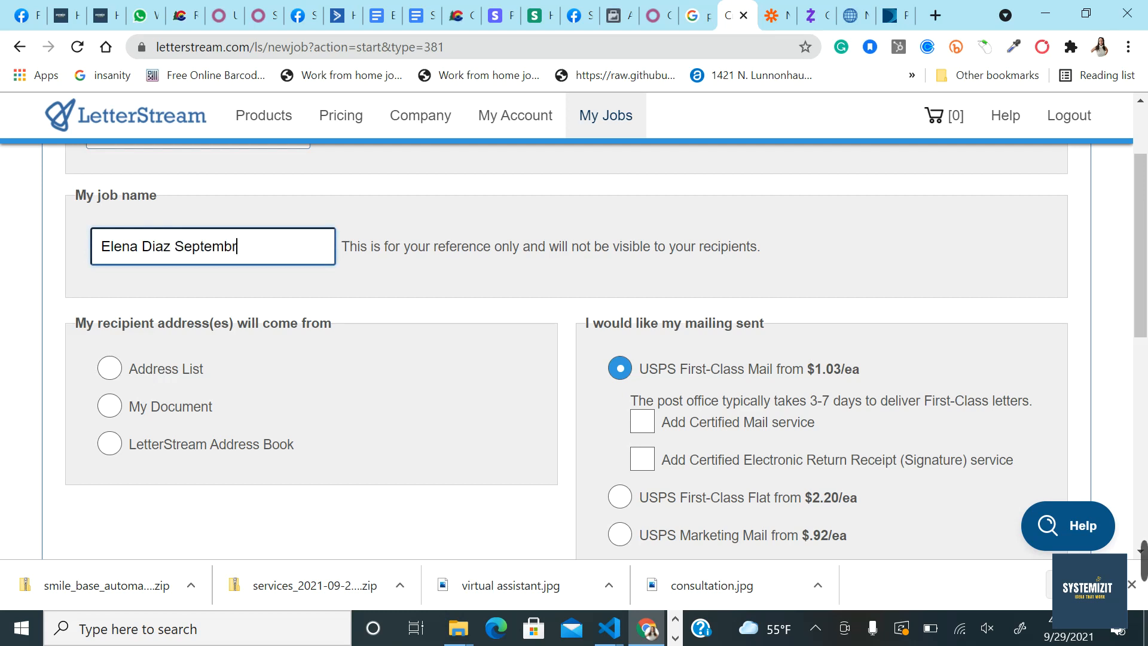
type(" disputes")
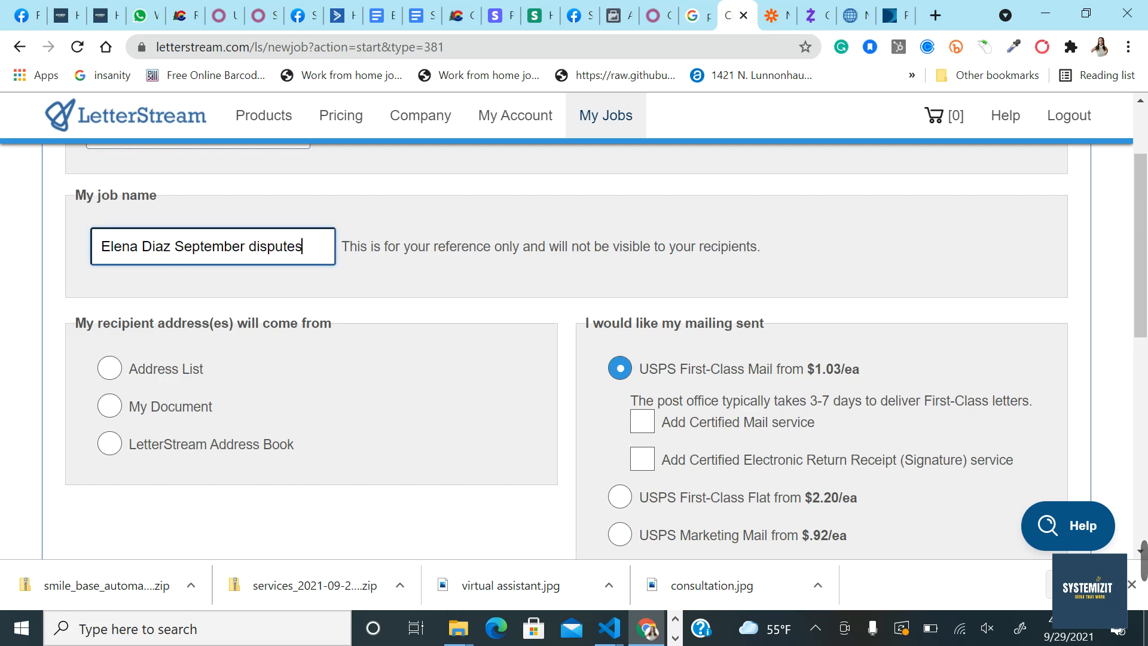
left_click(118, 415)
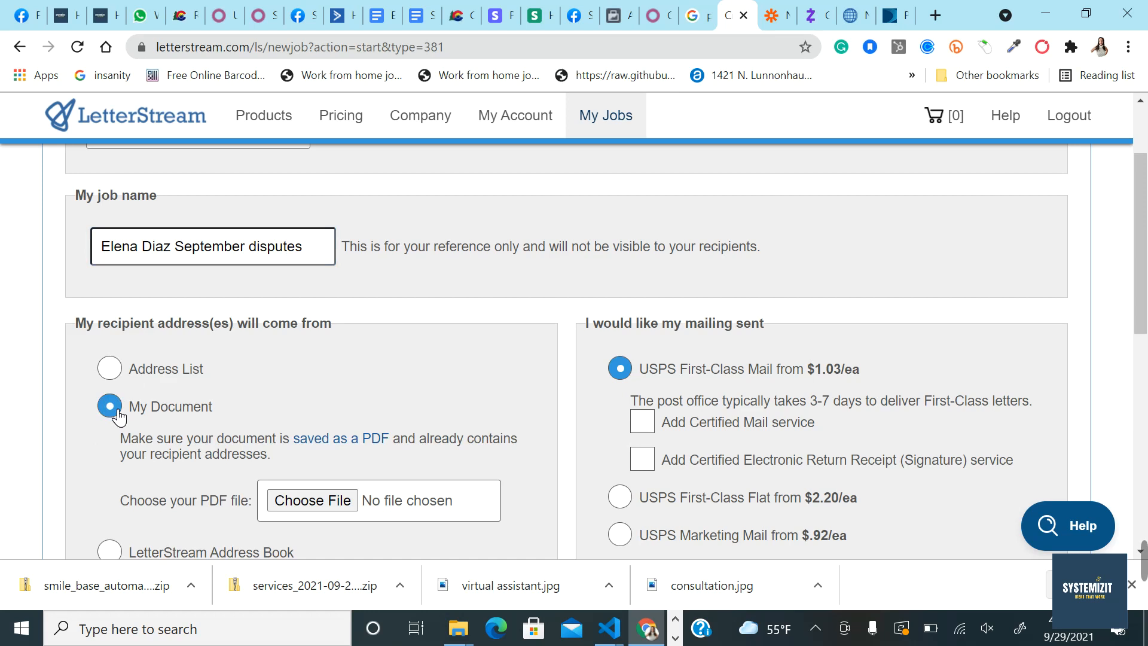
scroll(317, 419, "down", 1)
Step: Attach the first EXPERIAN letter PDF from the client's folder as the mailing document
left_click(327, 413)
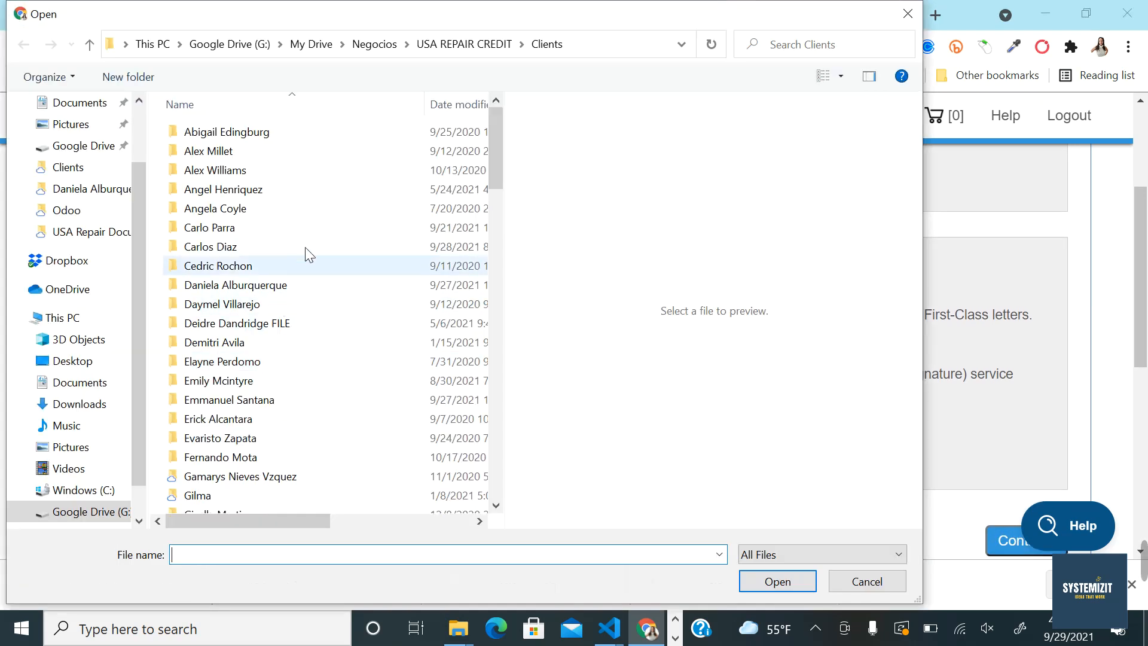
scroll(334, 353, "down", 5)
scroll(333, 353, "down", 20)
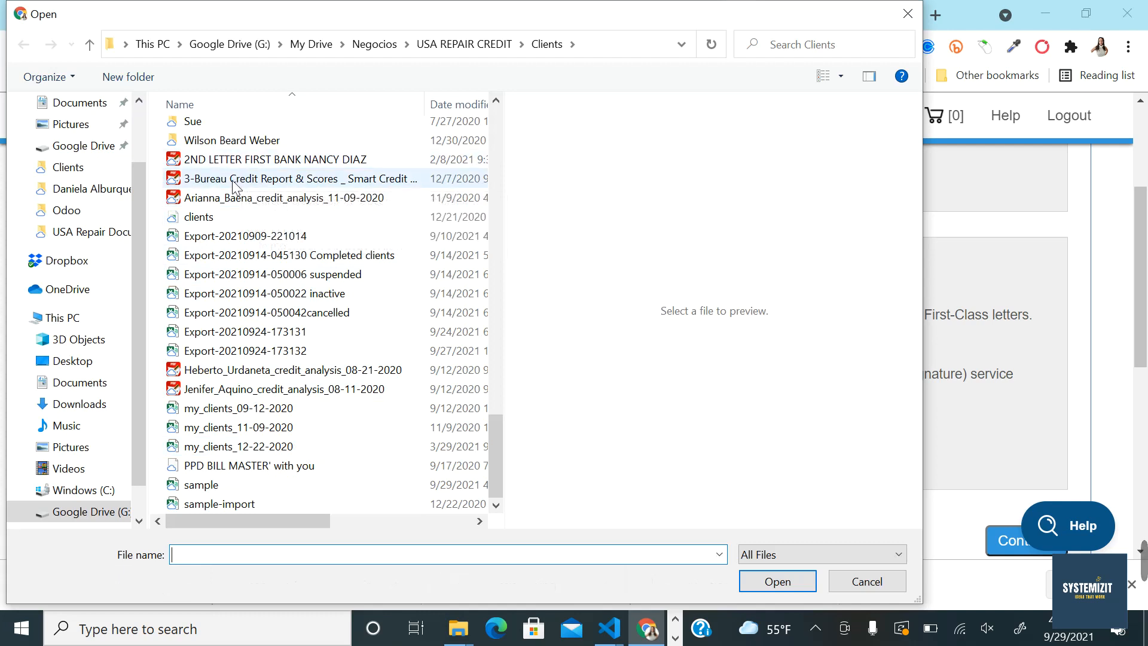
scroll(306, 293, "up", 7)
scroll(307, 295, "up", 3)
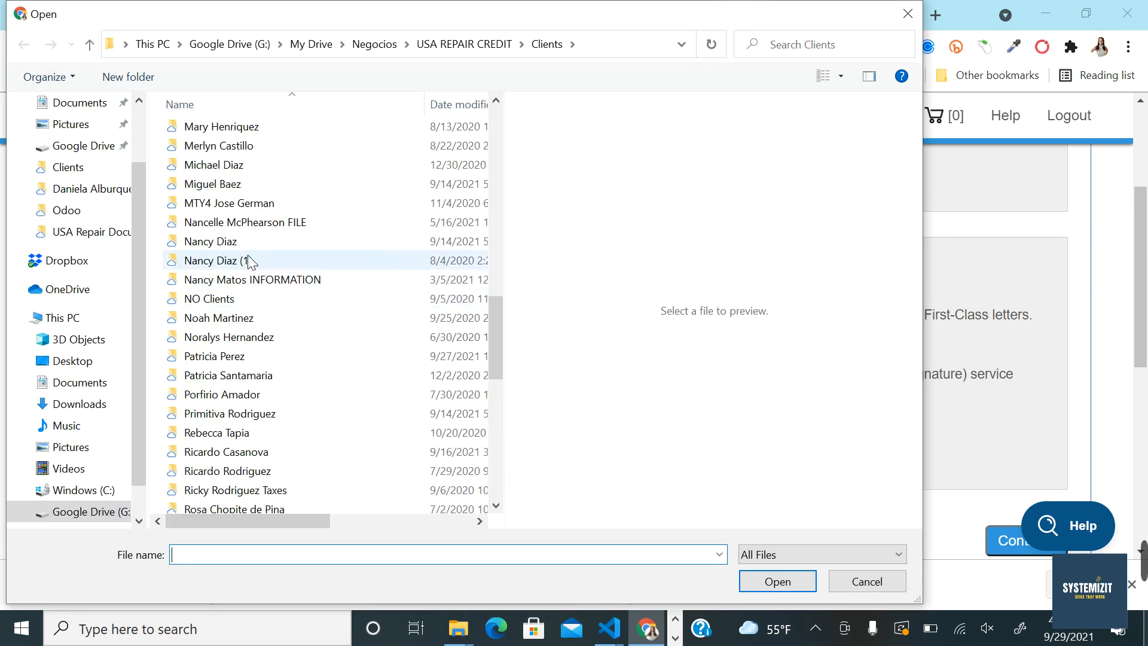
scroll(284, 338, "down", 1)
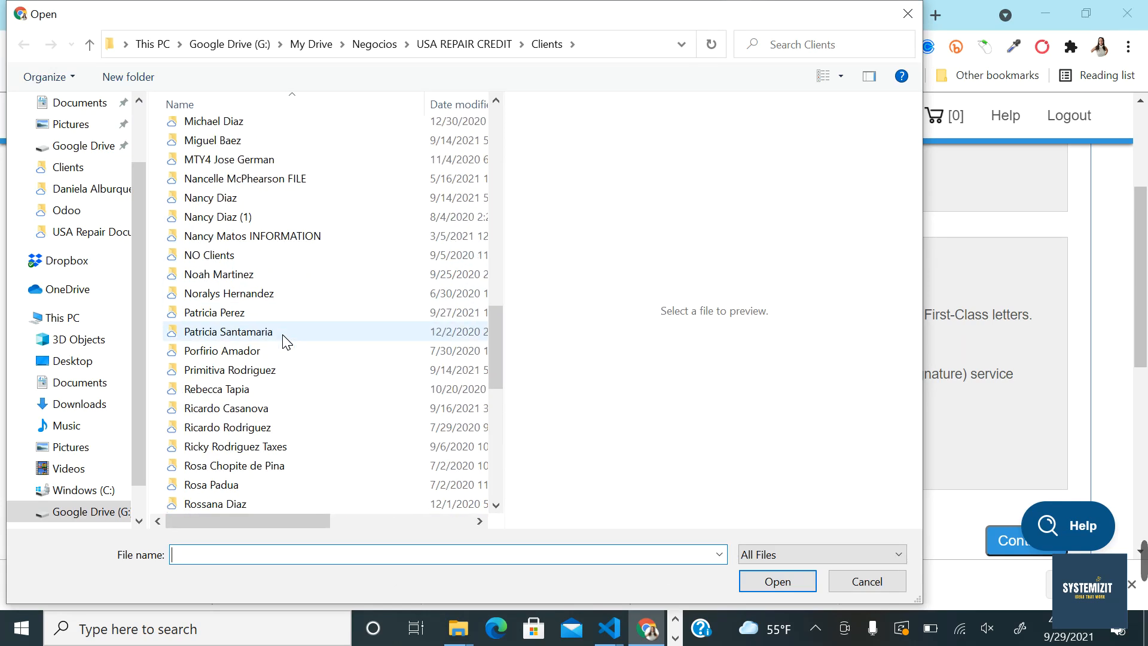
scroll(270, 287, "up", 3)
scroll(244, 240, "up", 7)
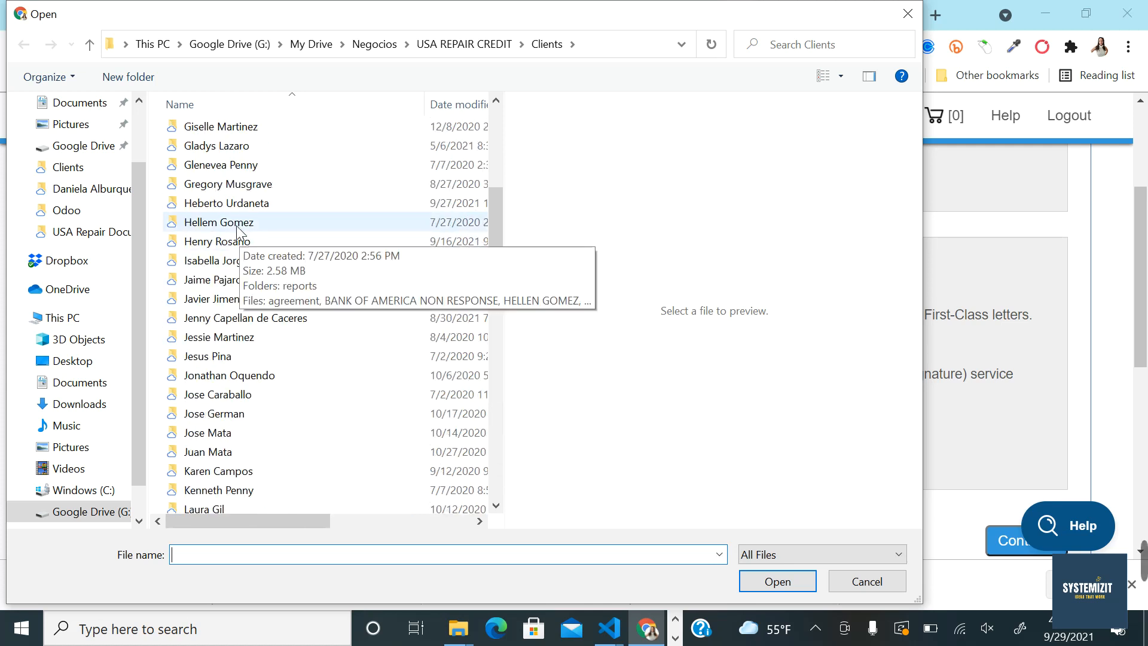
double_click(226, 203)
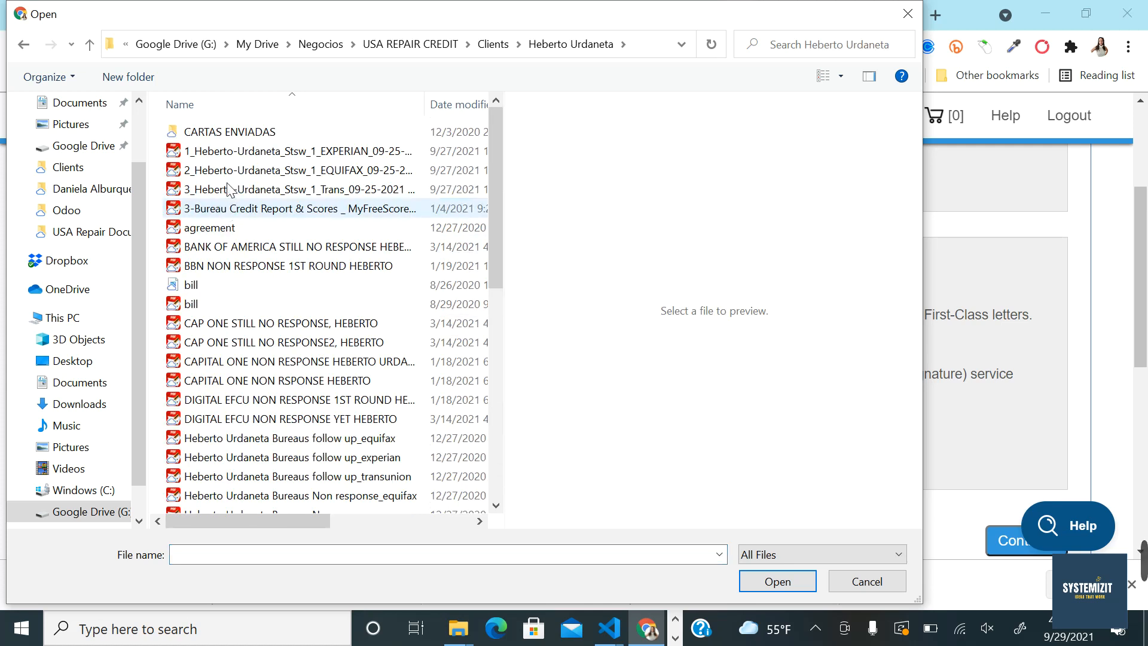
left_click(235, 152)
left_click(774, 583)
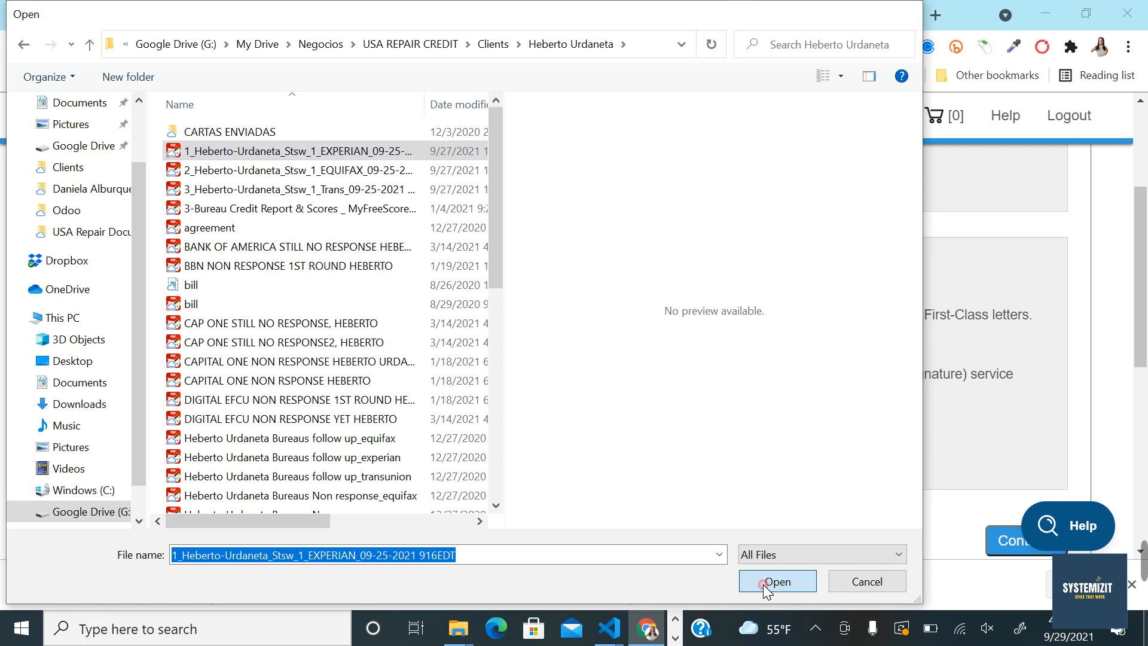
scroll(438, 447, "down", 2)
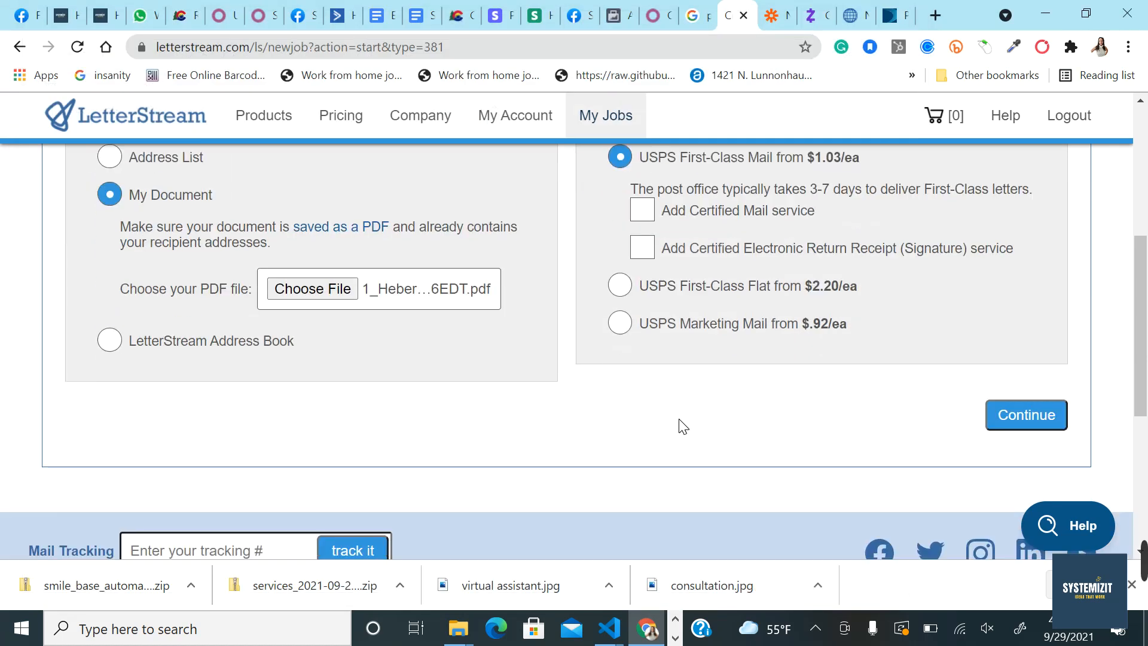
Step: Continue to document setup and box the top-right Experian address as the recipient address
scroll(679, 425, "up", 1)
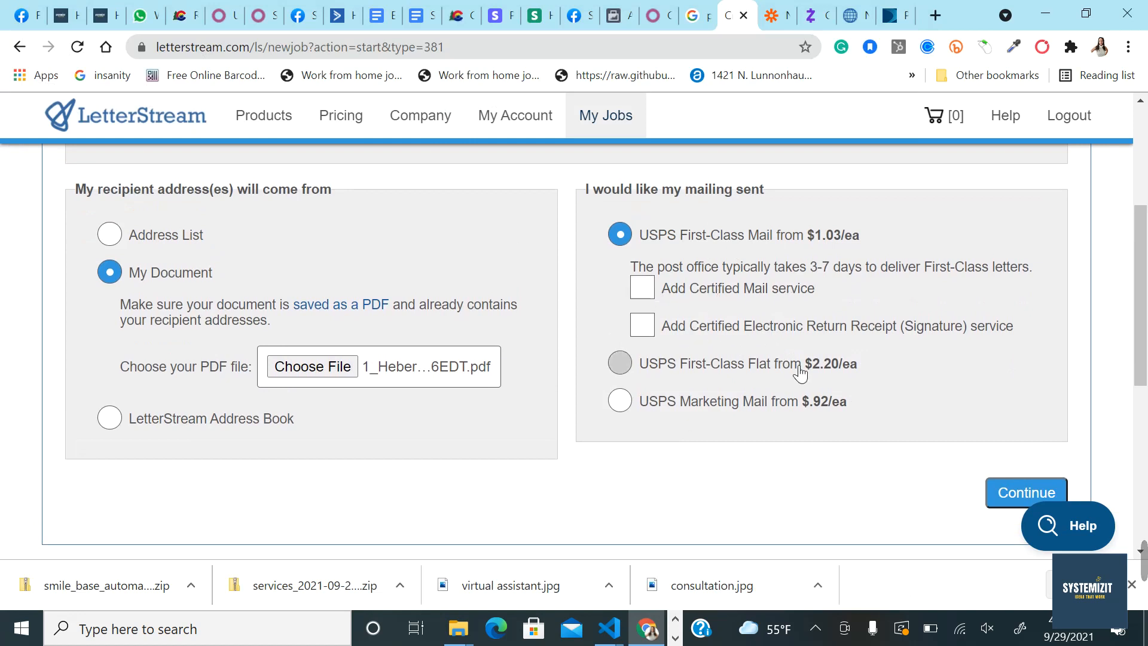
scroll(791, 425, "down", 1)
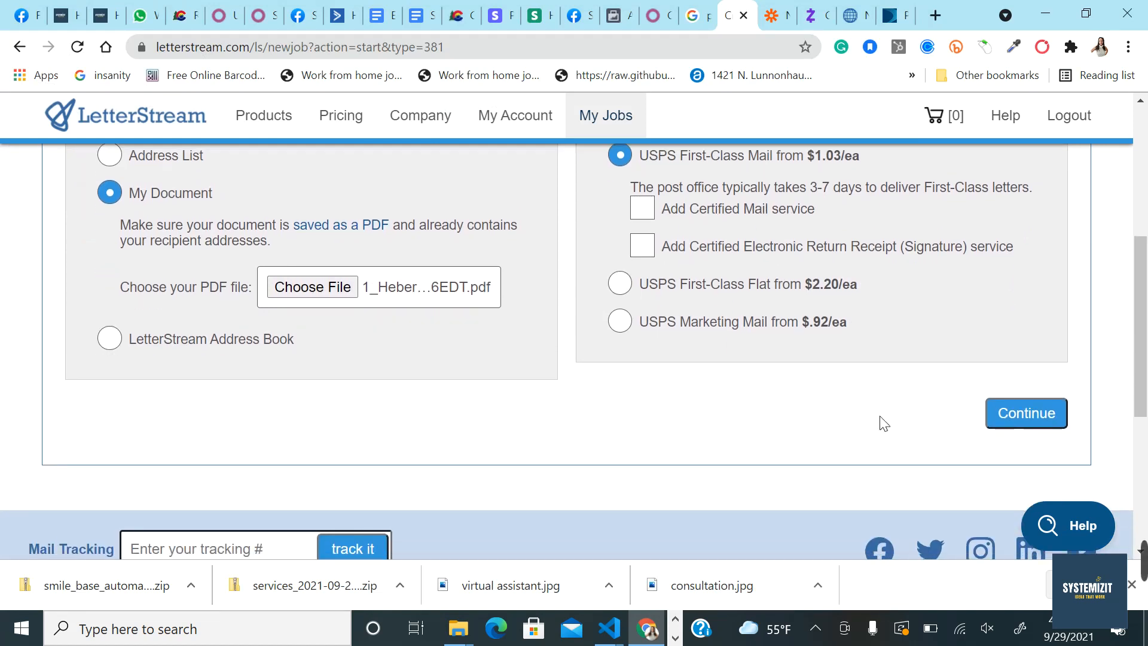
left_click(1008, 415)
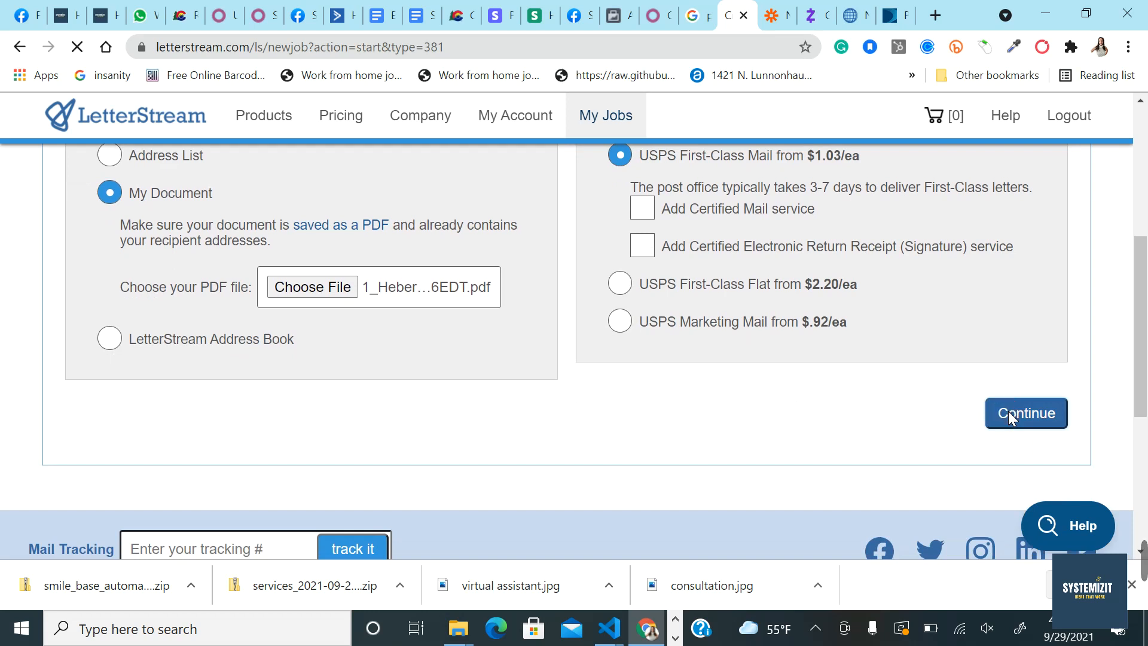
scroll(643, 455, "down", 2)
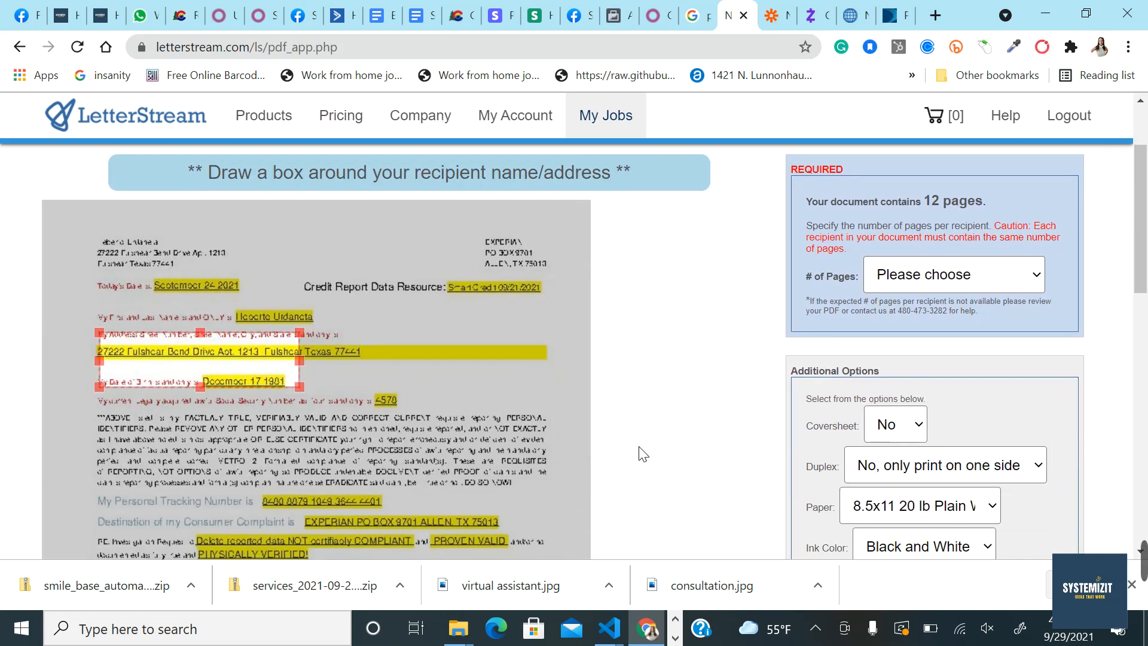
left_click_drag(220, 371, 495, 259)
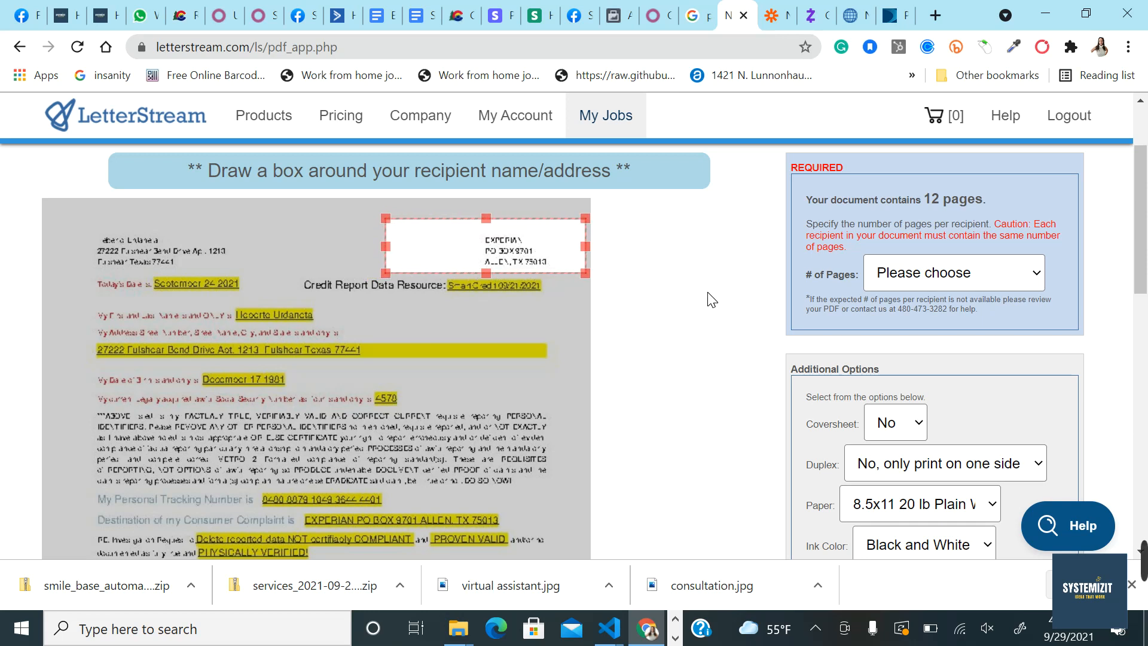
Step: Choose 12 pages per recipient and Black and White ink, submit, and accept adding a coversheet
left_click(915, 274)
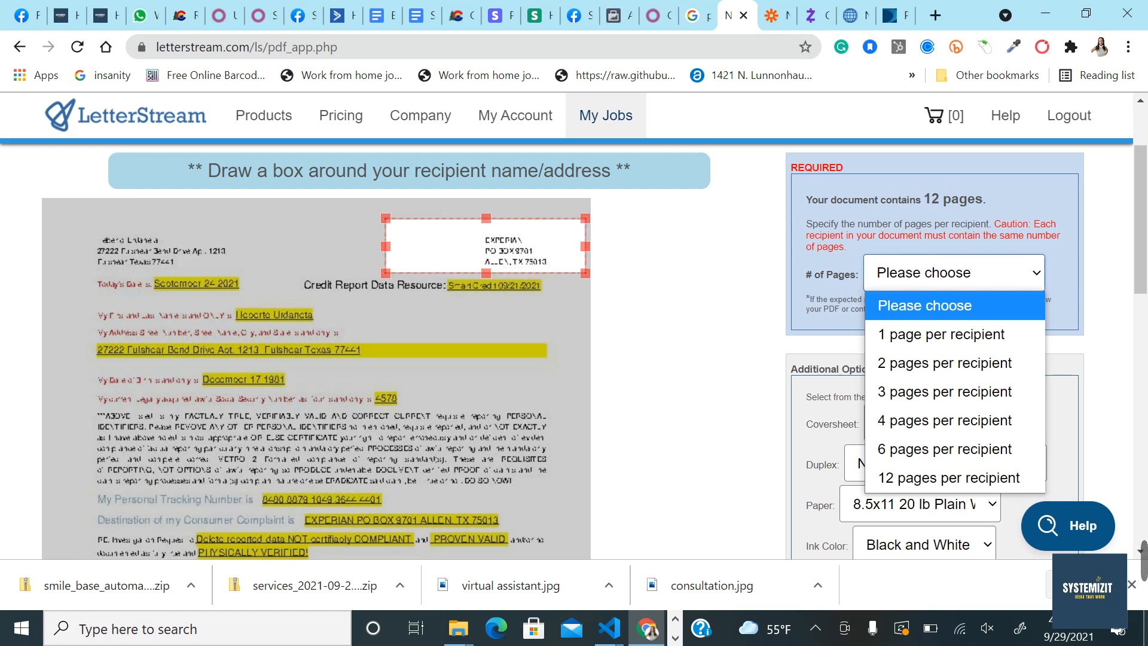
left_click(896, 476)
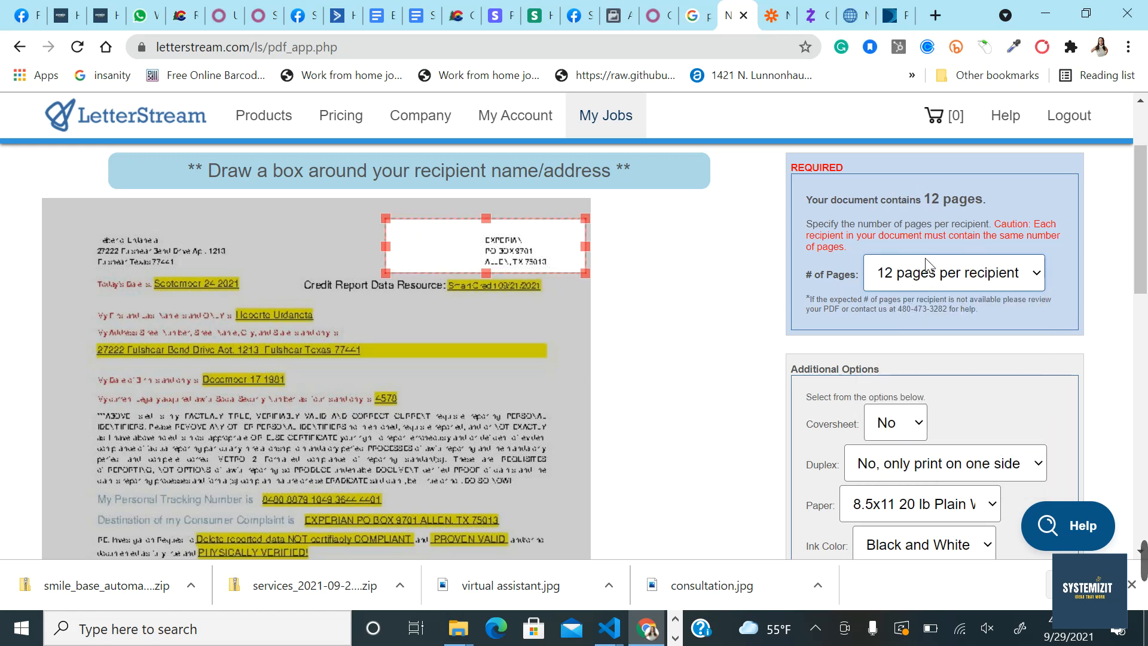
scroll(753, 323, "down", 2)
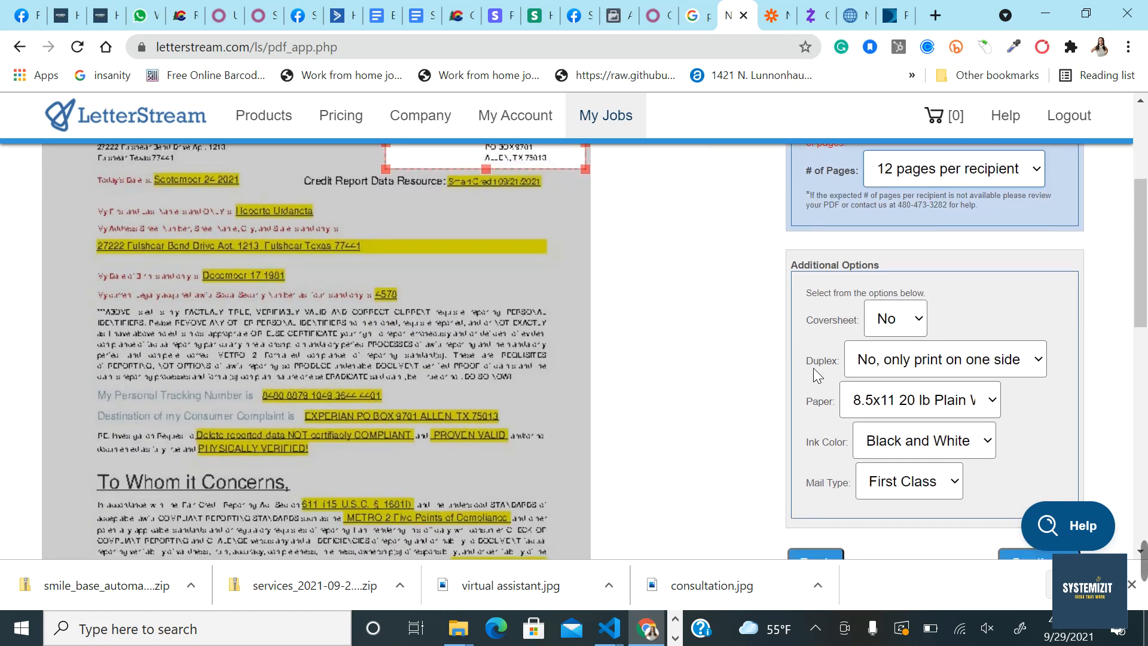
scroll(891, 392, "down", 1)
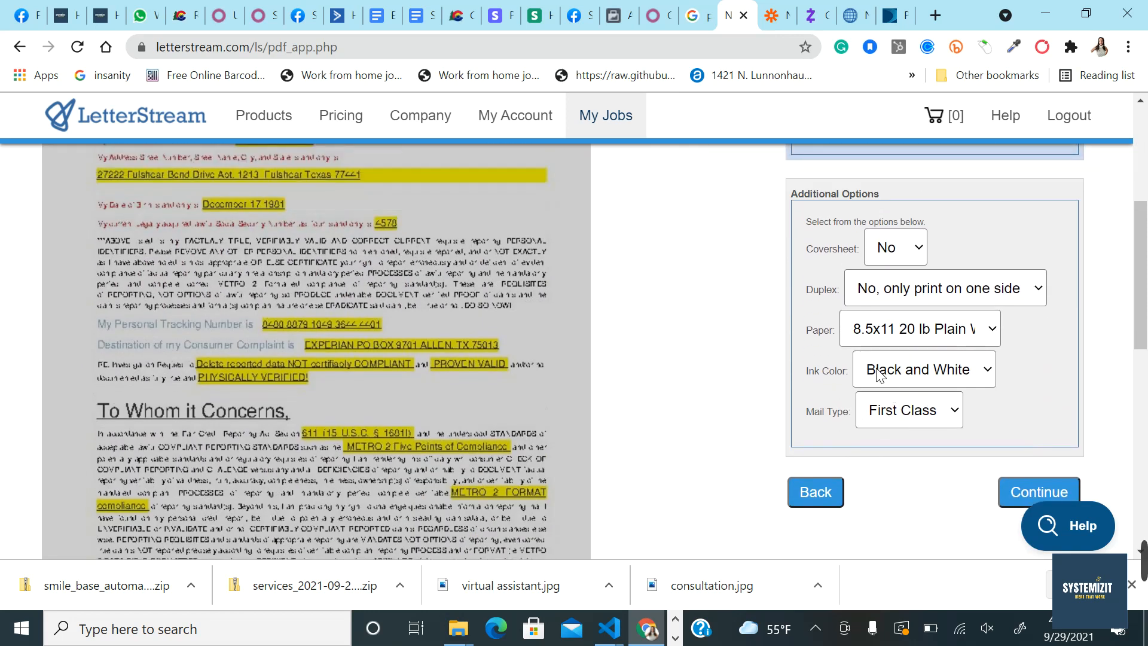
left_click(880, 375)
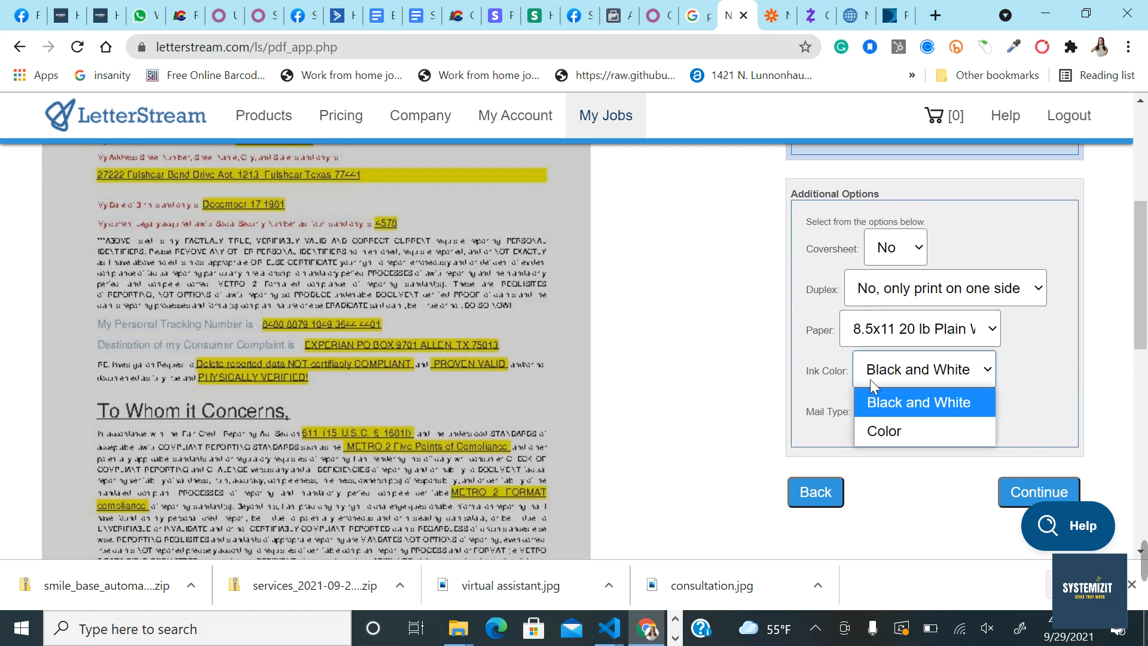
left_click(766, 371)
left_click(1035, 489)
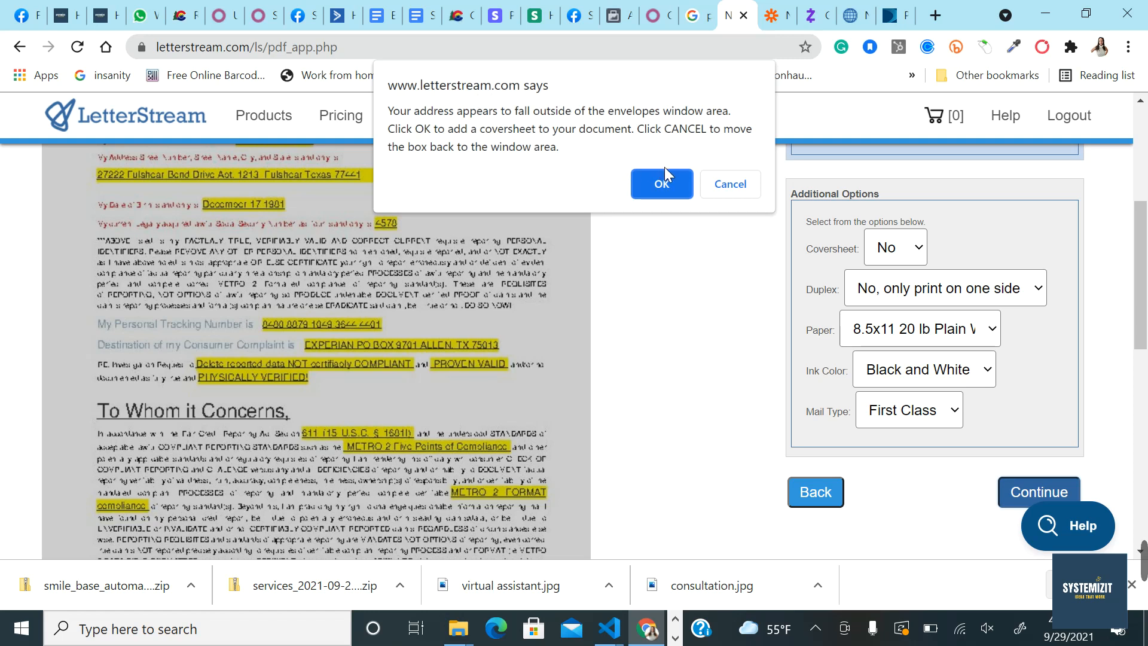
left_click(663, 192)
Step: Fit the return-address box over the sender's address, keep the default options, and continue
scroll(636, 351, "down", 1)
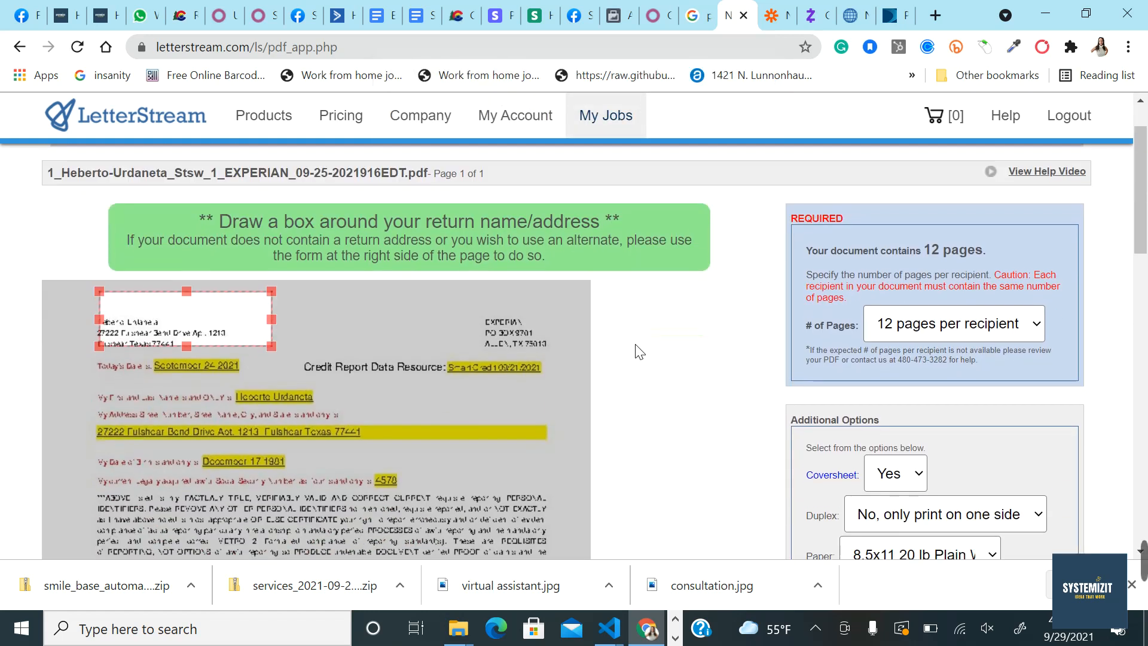
left_click_drag(249, 338, 227, 346)
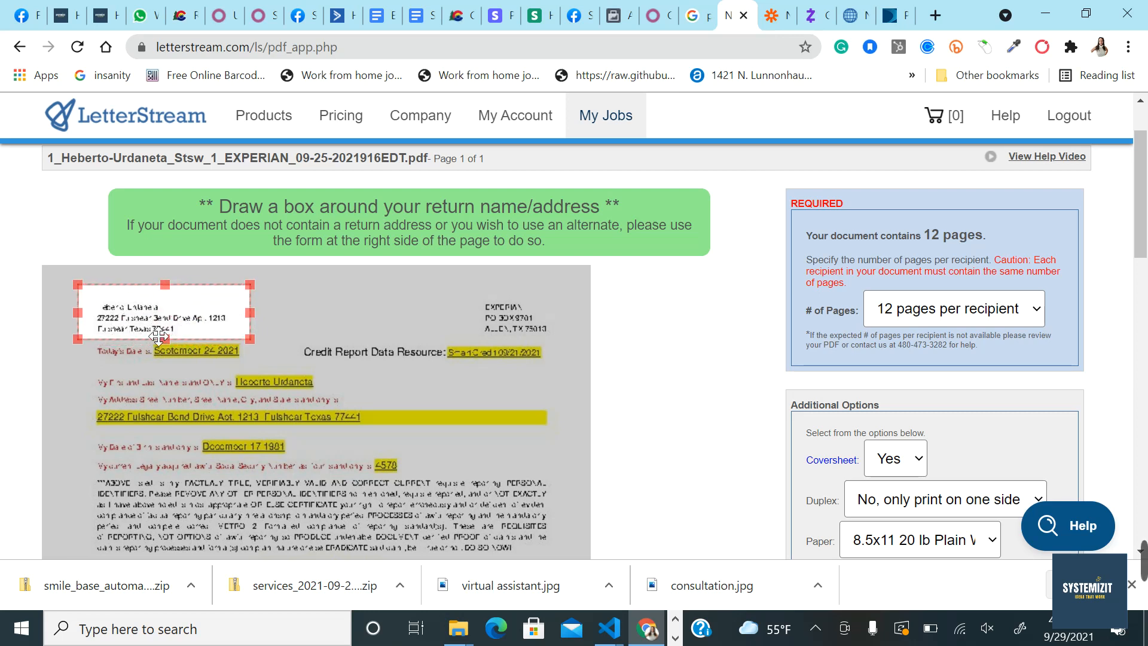
scroll(681, 418, "down", 3)
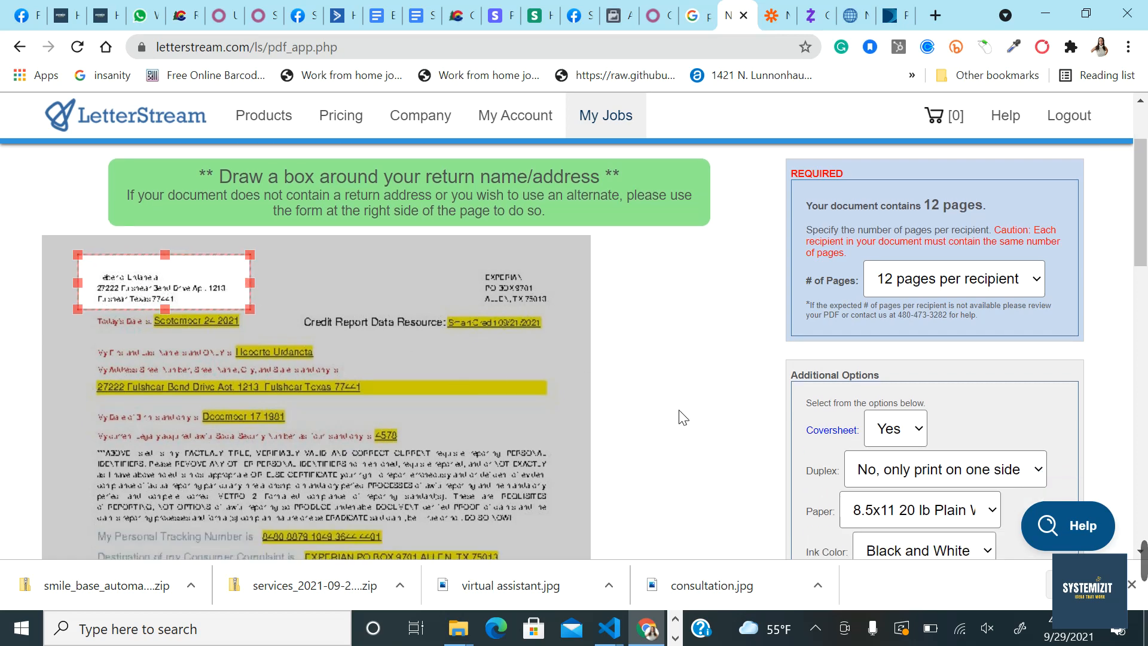
scroll(748, 320, "up", 2)
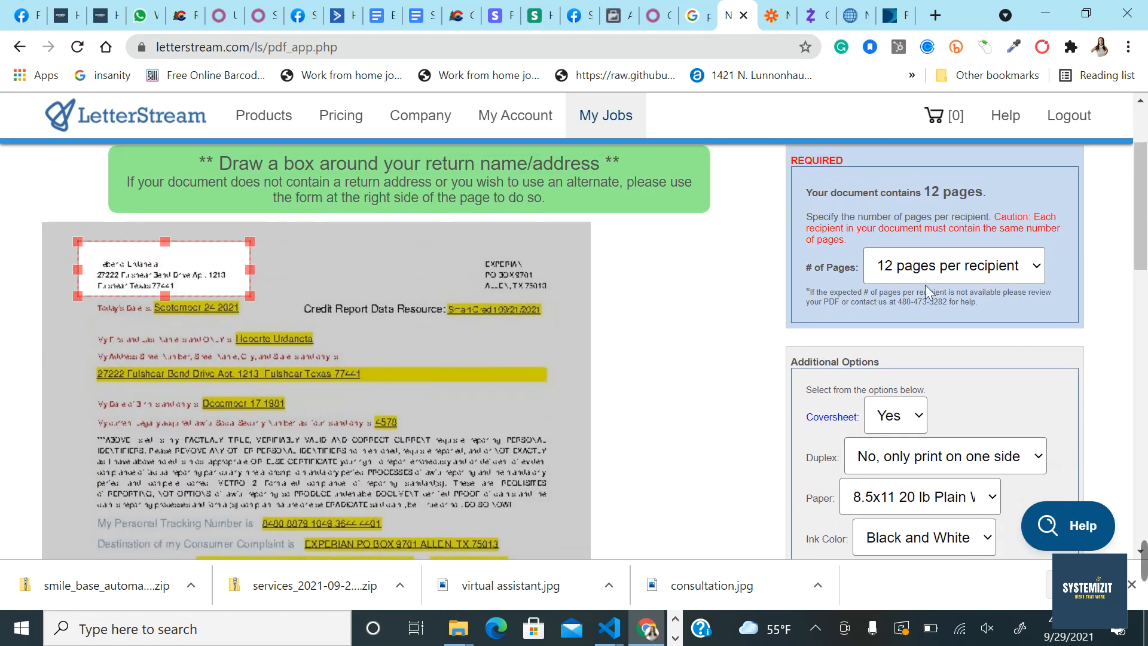
scroll(923, 357, "down", 3)
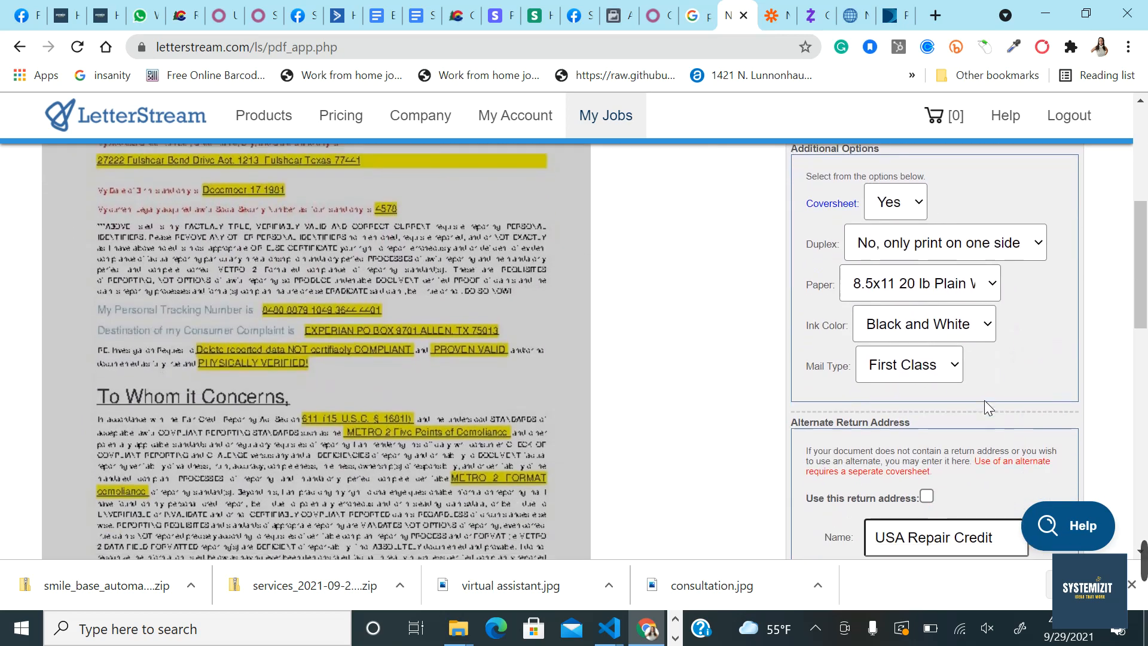
scroll(985, 400, "down", 3)
scroll(906, 454, "down", 3)
scroll(909, 451, "up", 3)
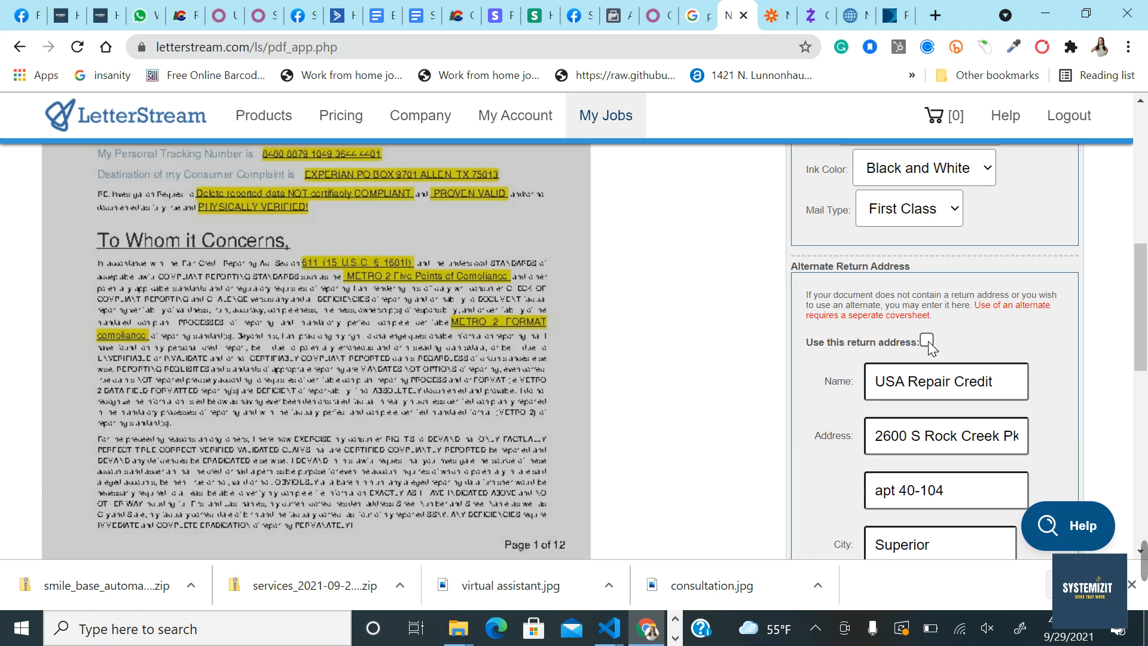
scroll(809, 337, "down", 4)
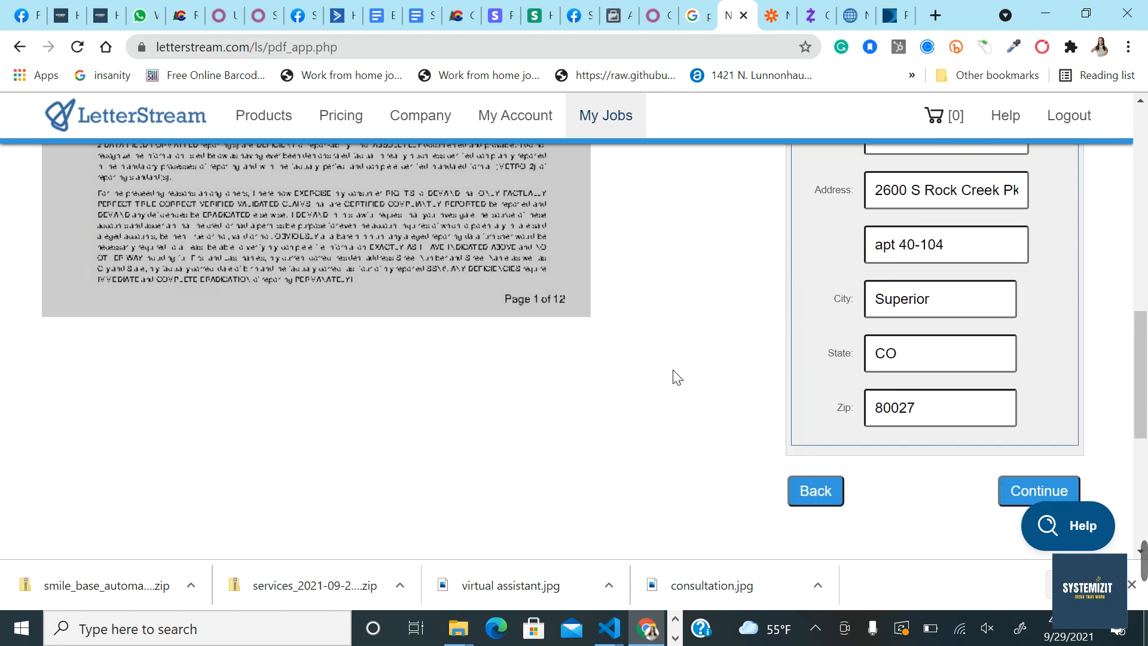
scroll(676, 375, "down", 1)
left_click(1021, 437)
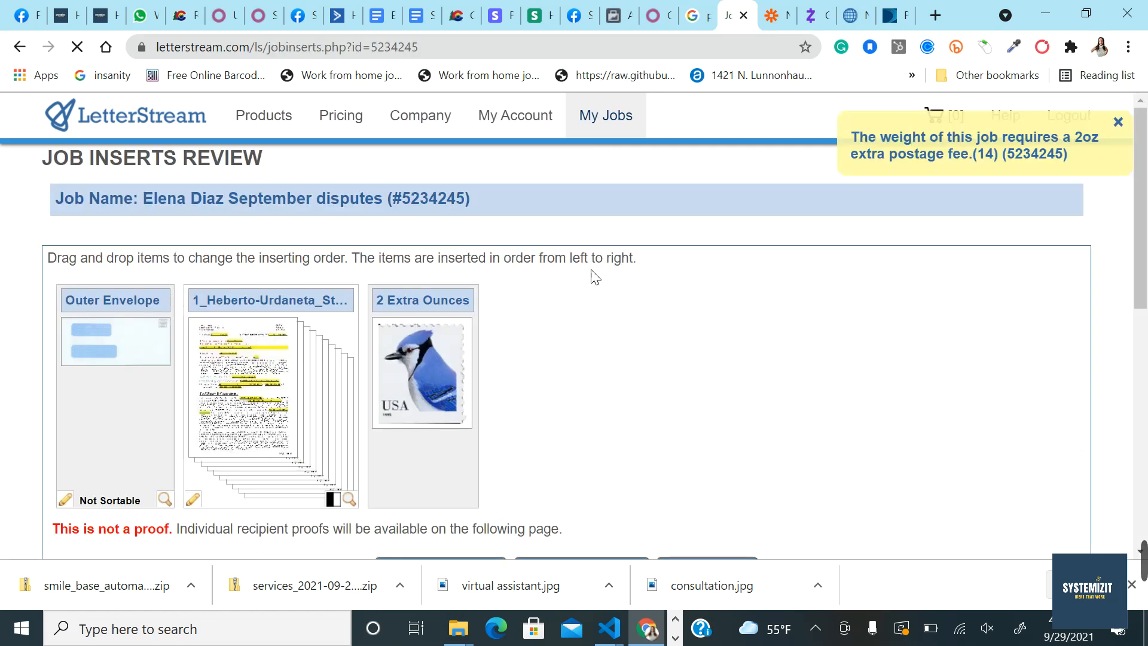
scroll(544, 379, "down", 1)
mouse_move(419, 235)
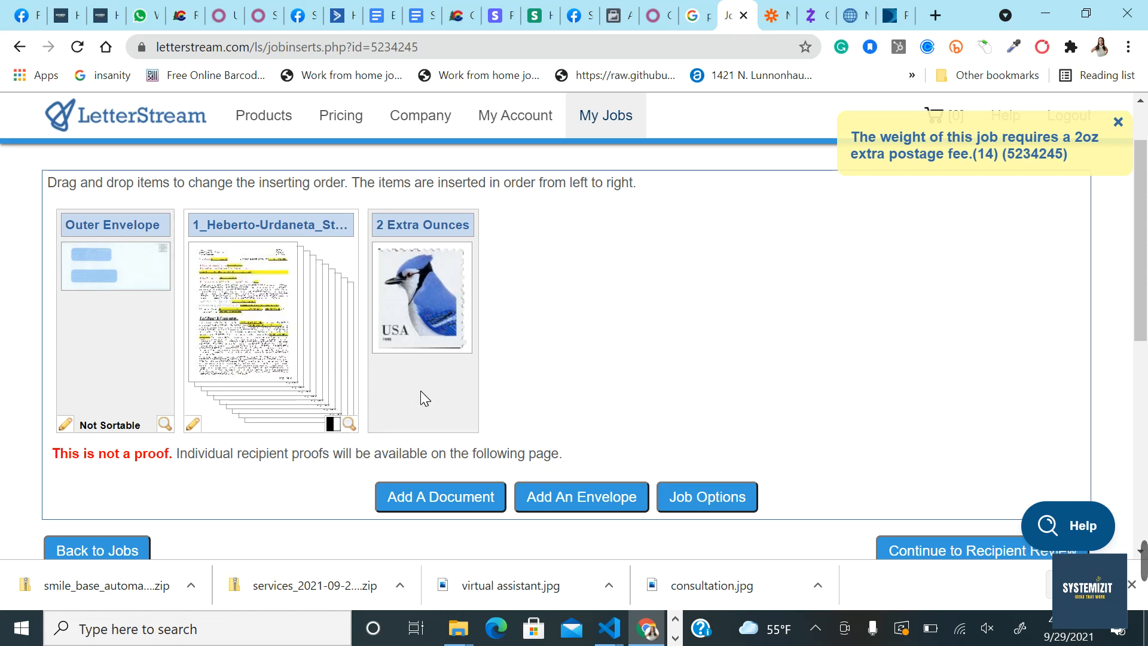
scroll(676, 411, "down", 2)
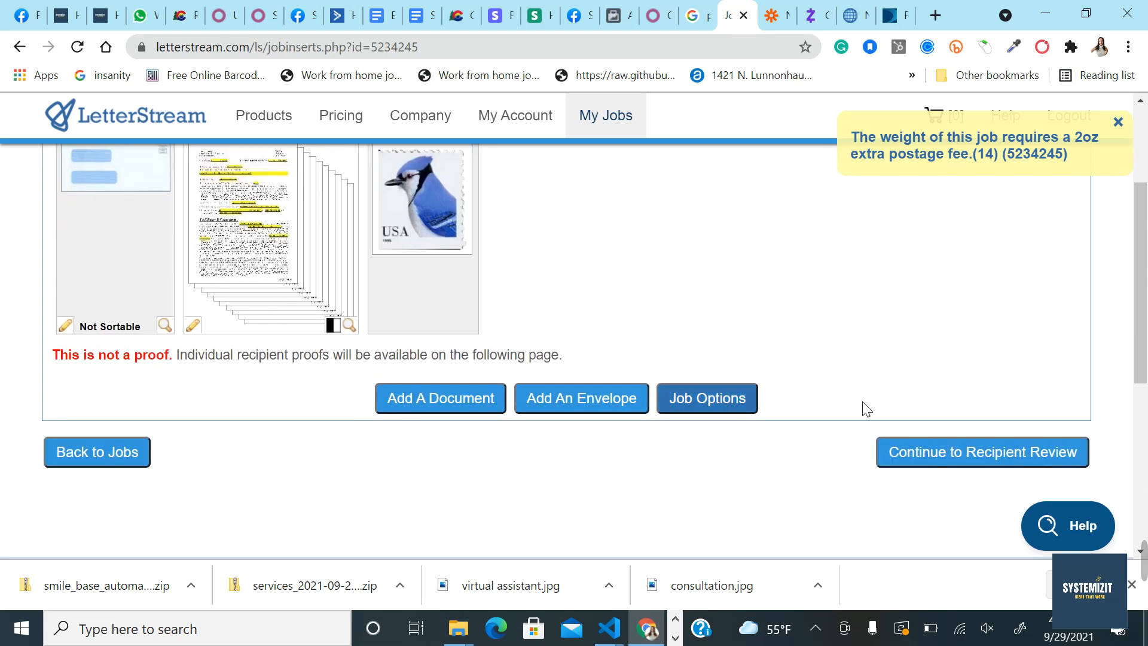
Step: Accept the single Experian recipient in Recipient Review and move on to Job Confirmation
left_click(968, 459)
scroll(792, 488, "down", 1)
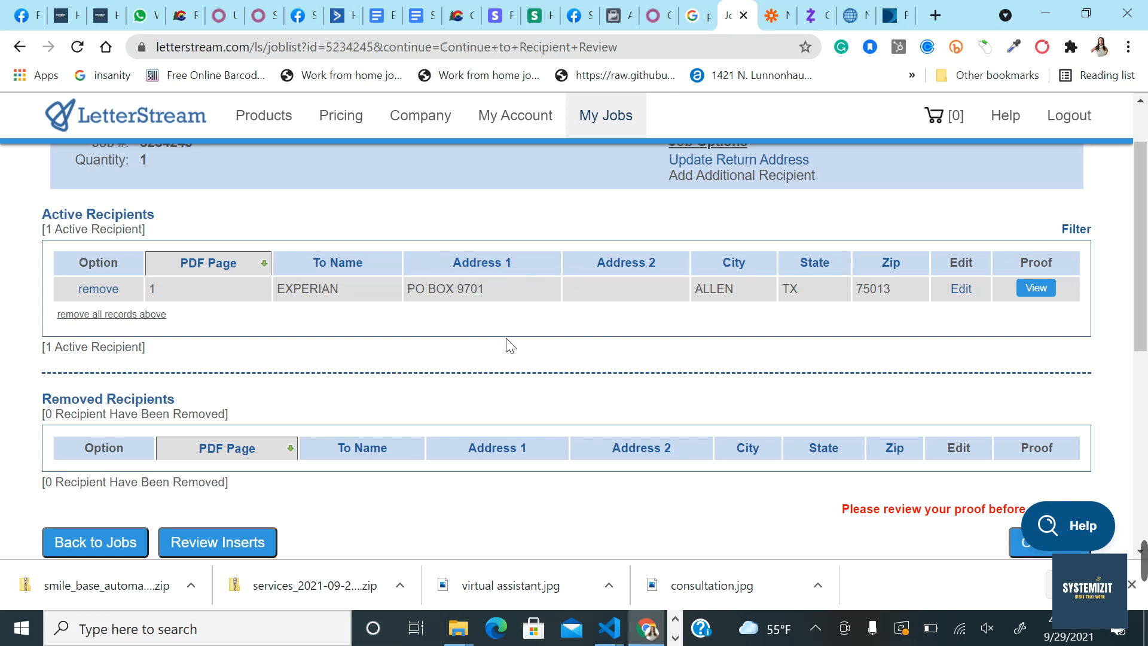
scroll(574, 367, "down", 1)
scroll(401, 326, "up", 1)
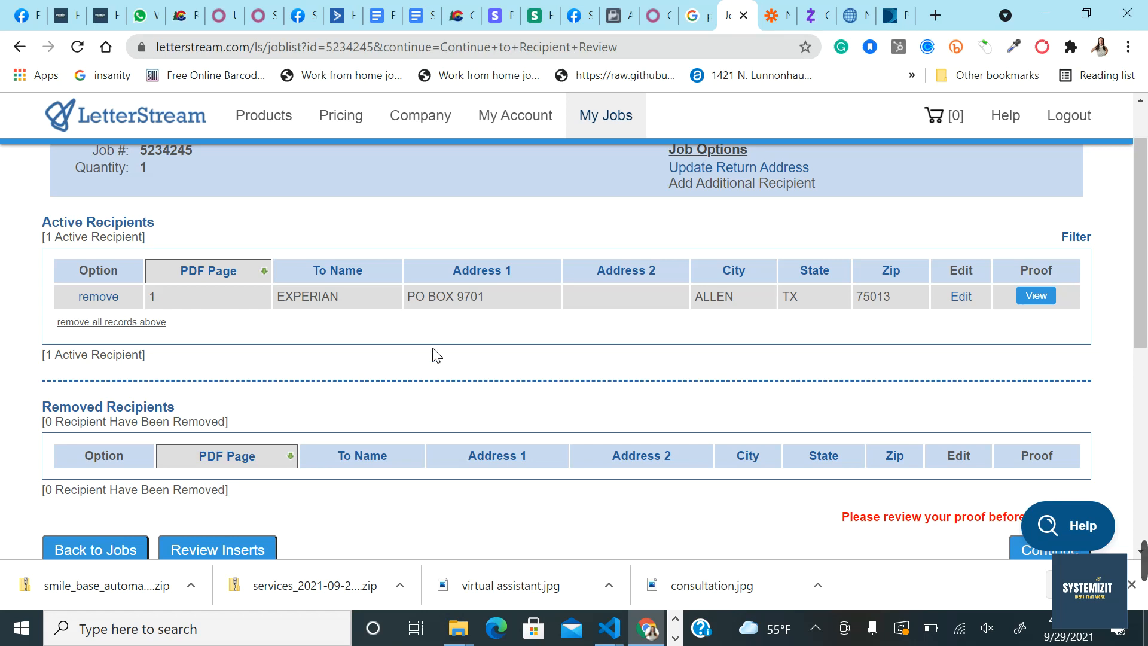
scroll(491, 370, "down", 2)
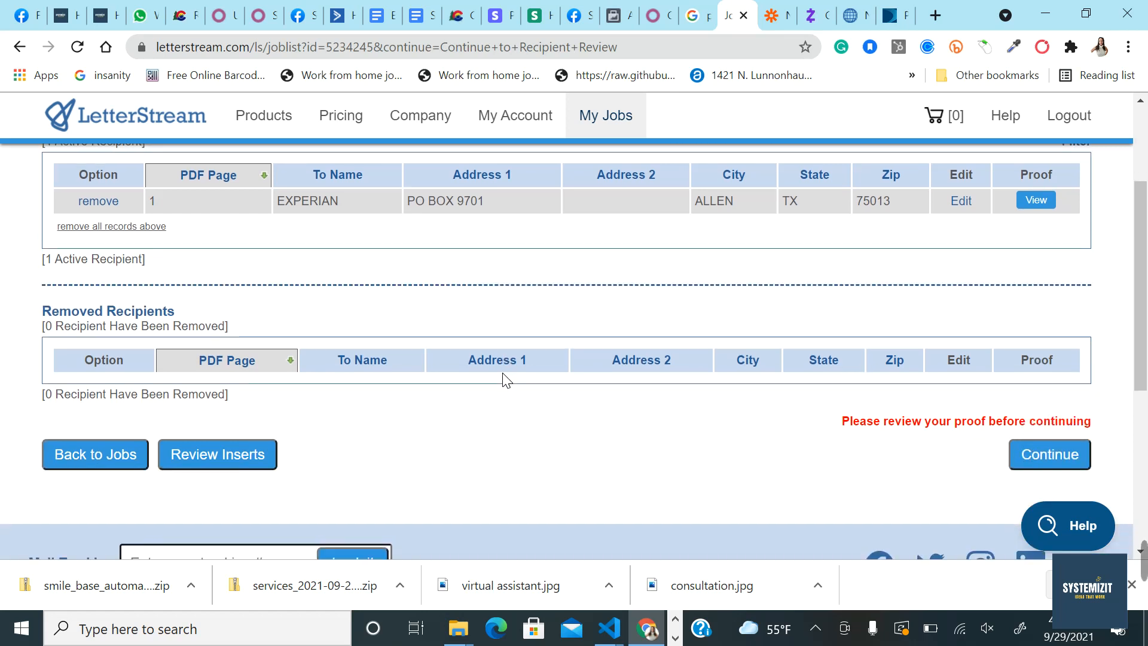
scroll(837, 418, "down", 1)
left_click(1049, 432)
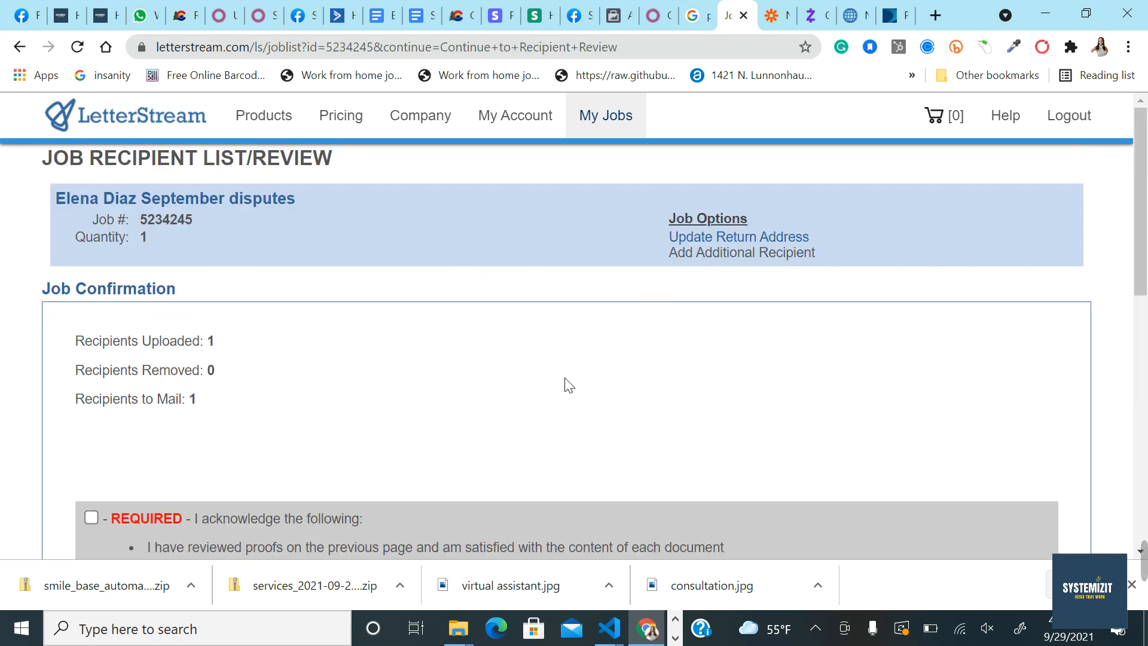
scroll(479, 386, "down", 4)
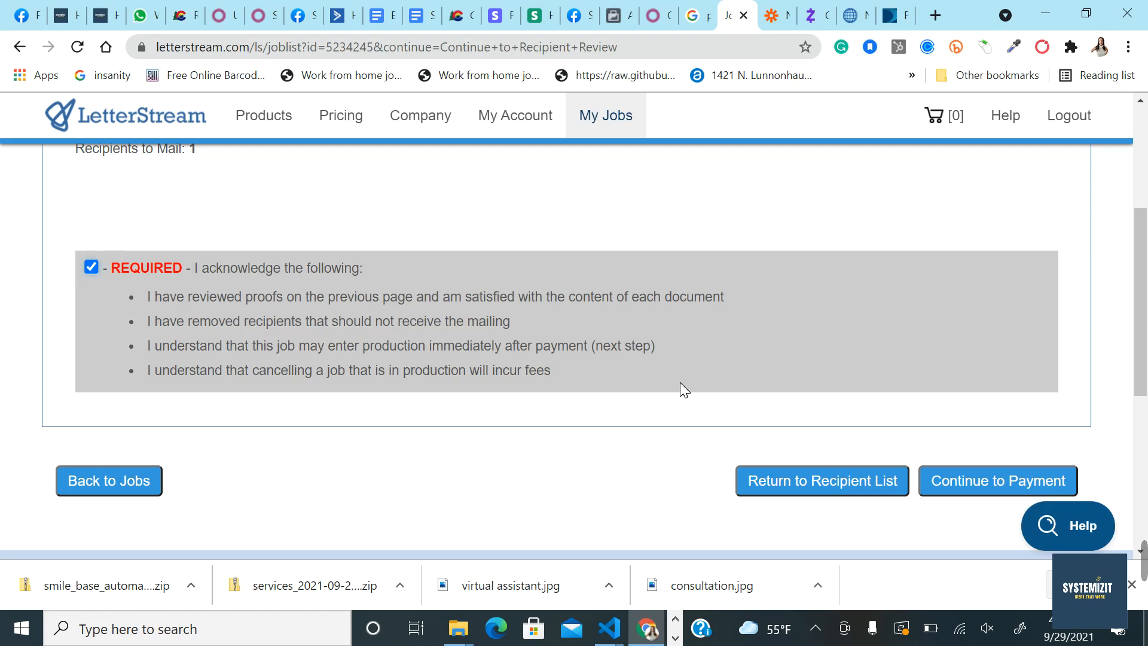
Step: Send the confirmed September disputes job to the cart at $2.75 with normal processing
left_click(969, 482)
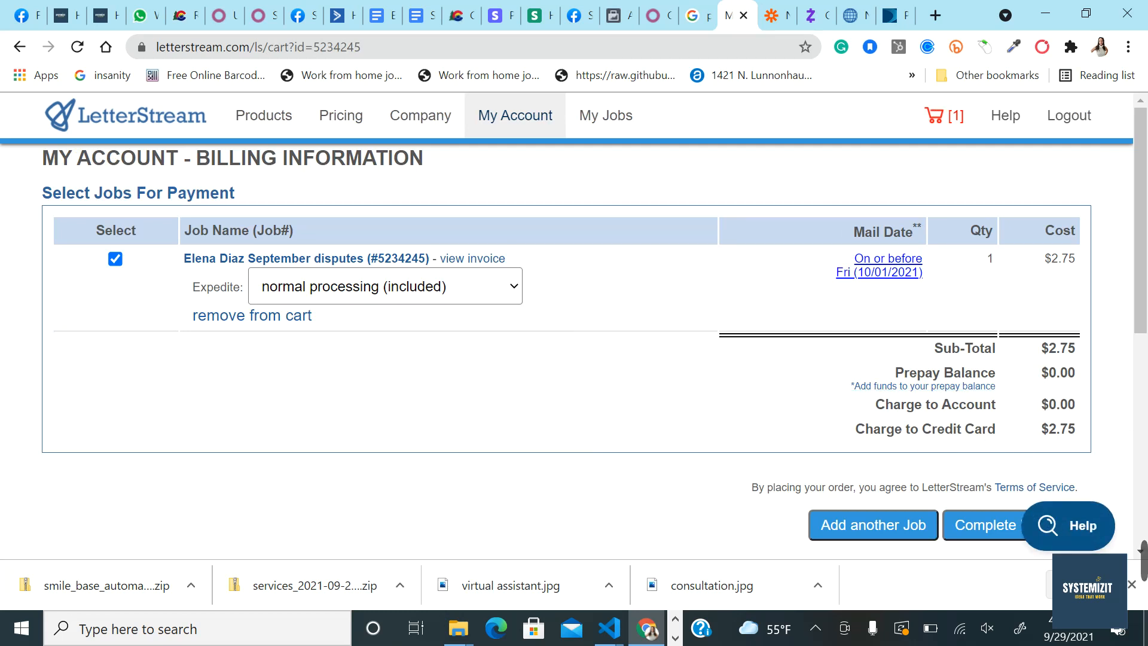
scroll(1005, 411, "down", 1)
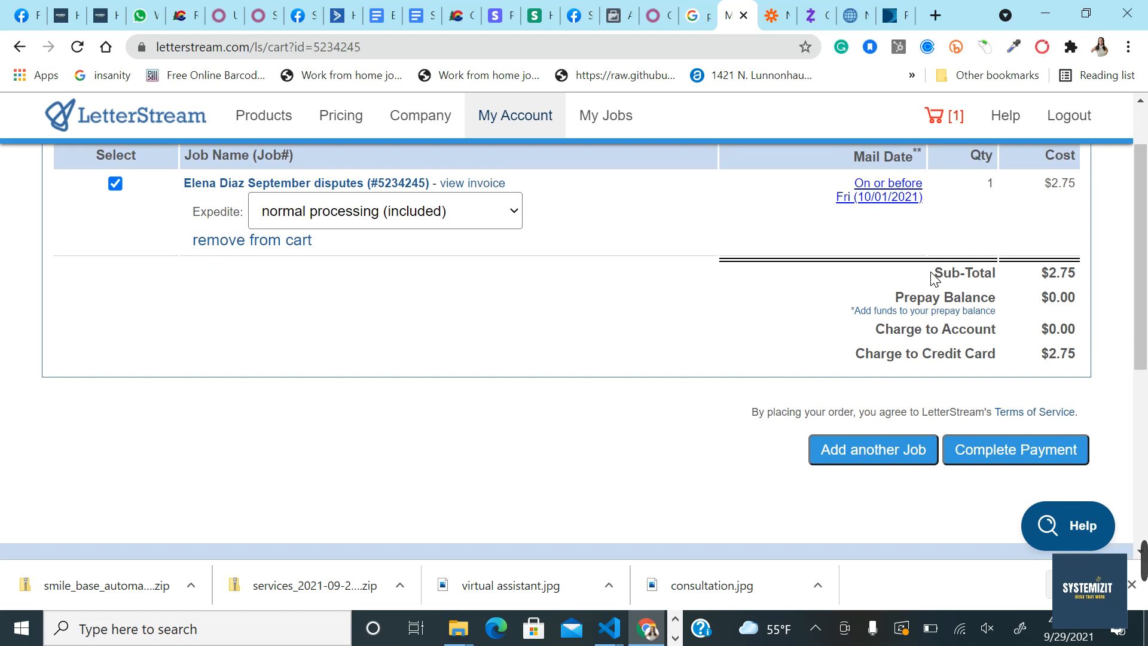
scroll(935, 279, "up", 1)
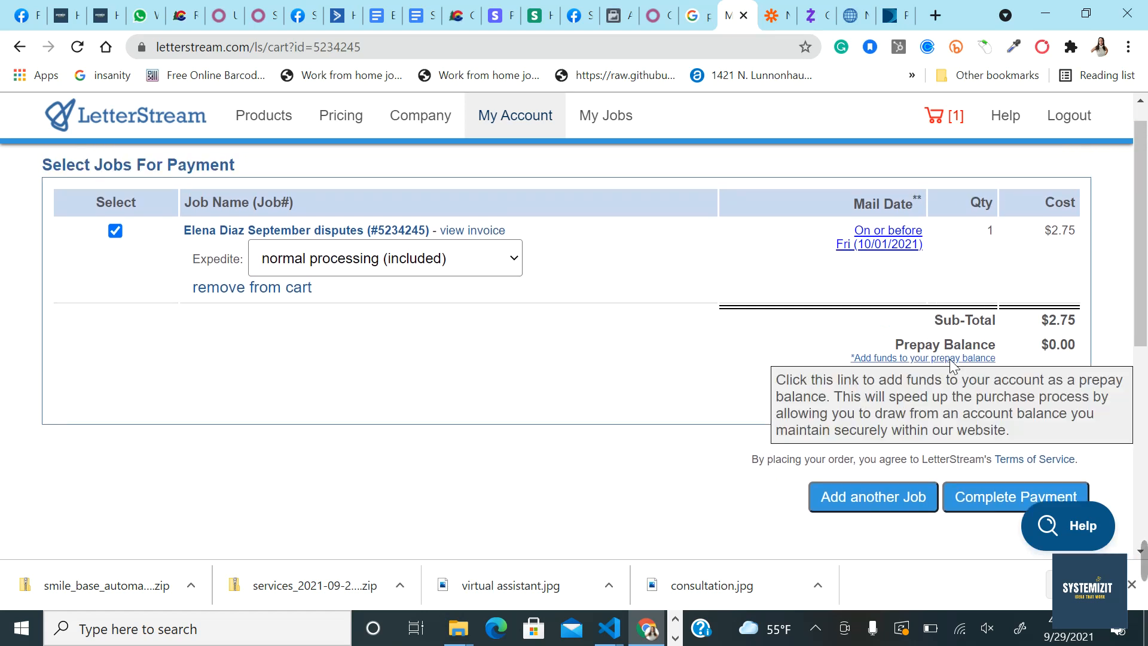
Step: Start another job, close the job type list unchosen, and go back to Our Products
left_click(851, 494)
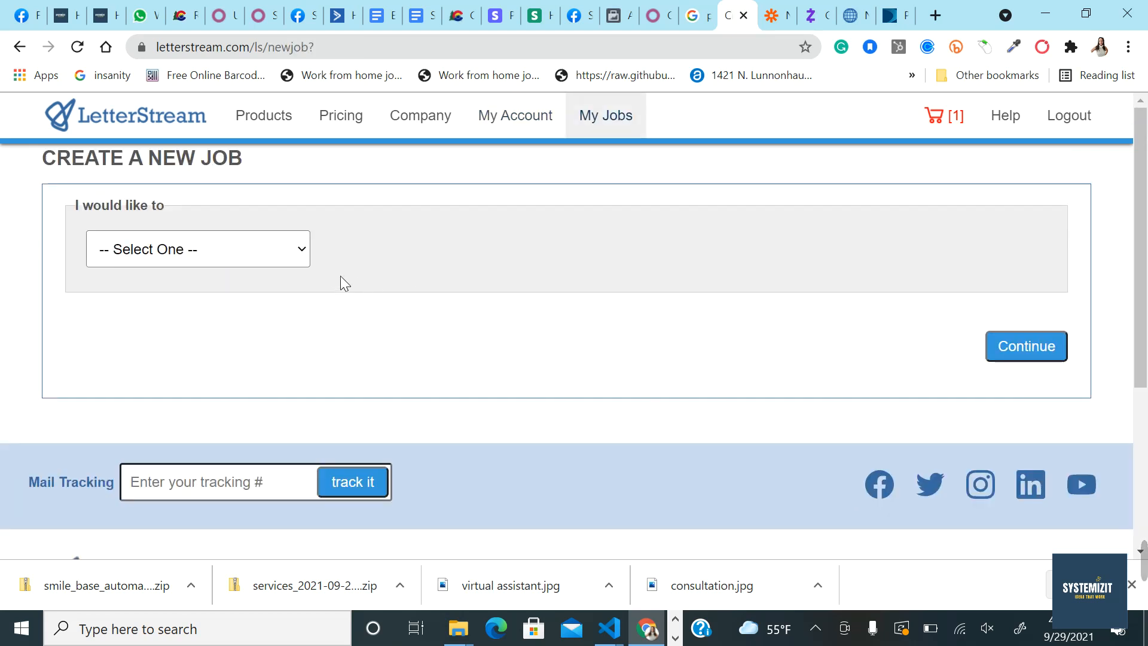
left_click(264, 265)
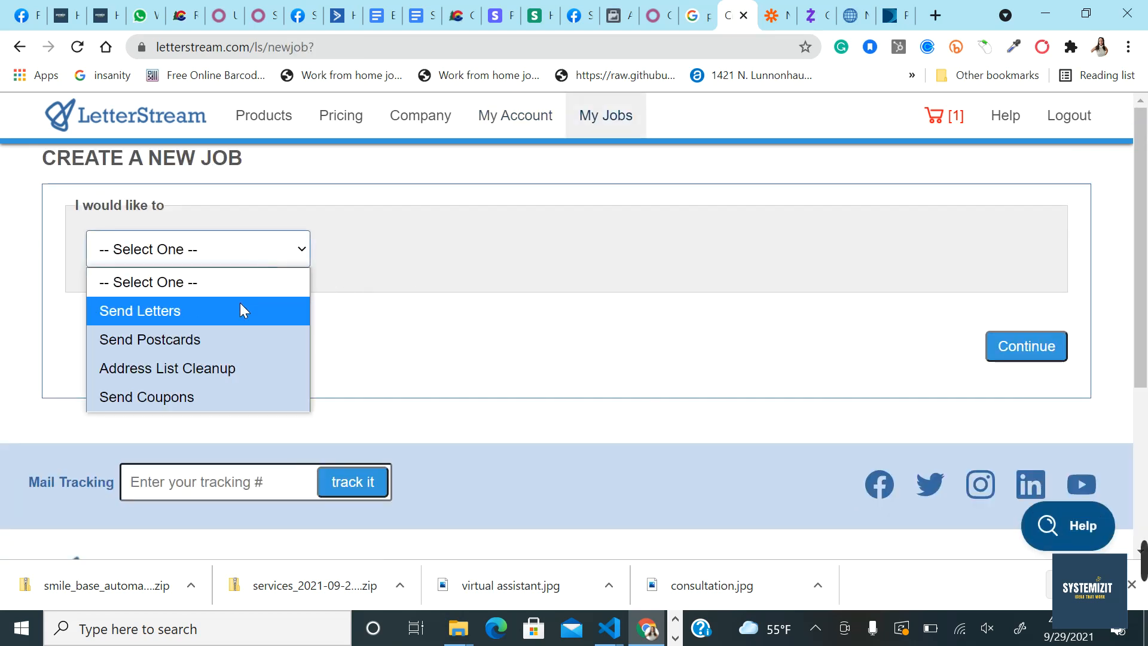
left_click(615, 268)
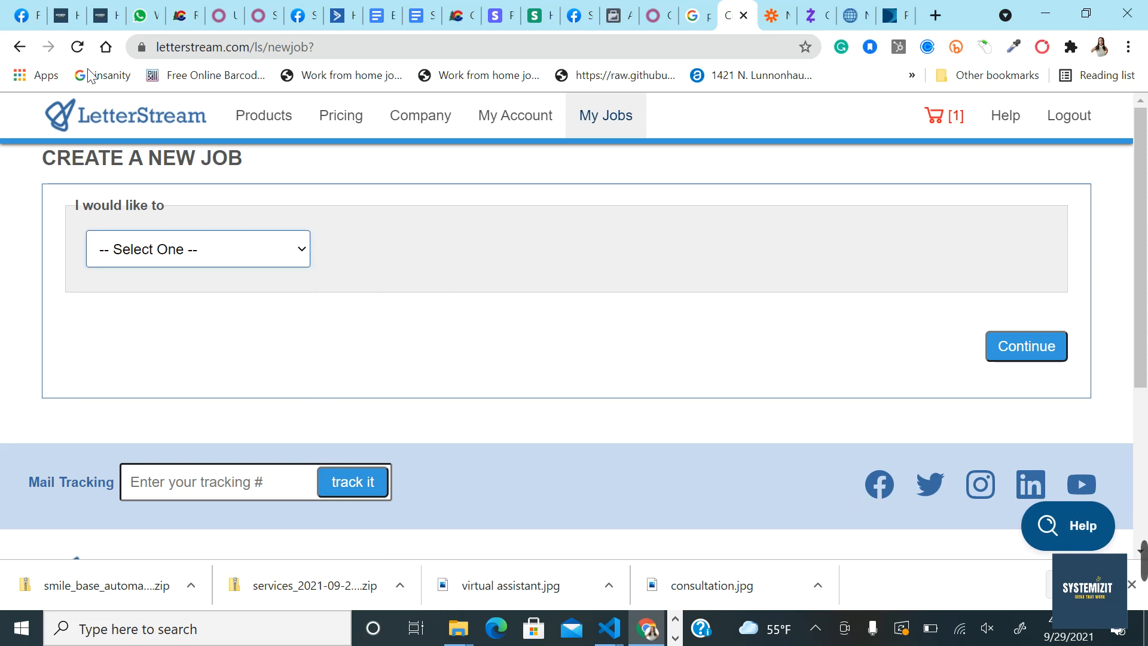
left_click(20, 46)
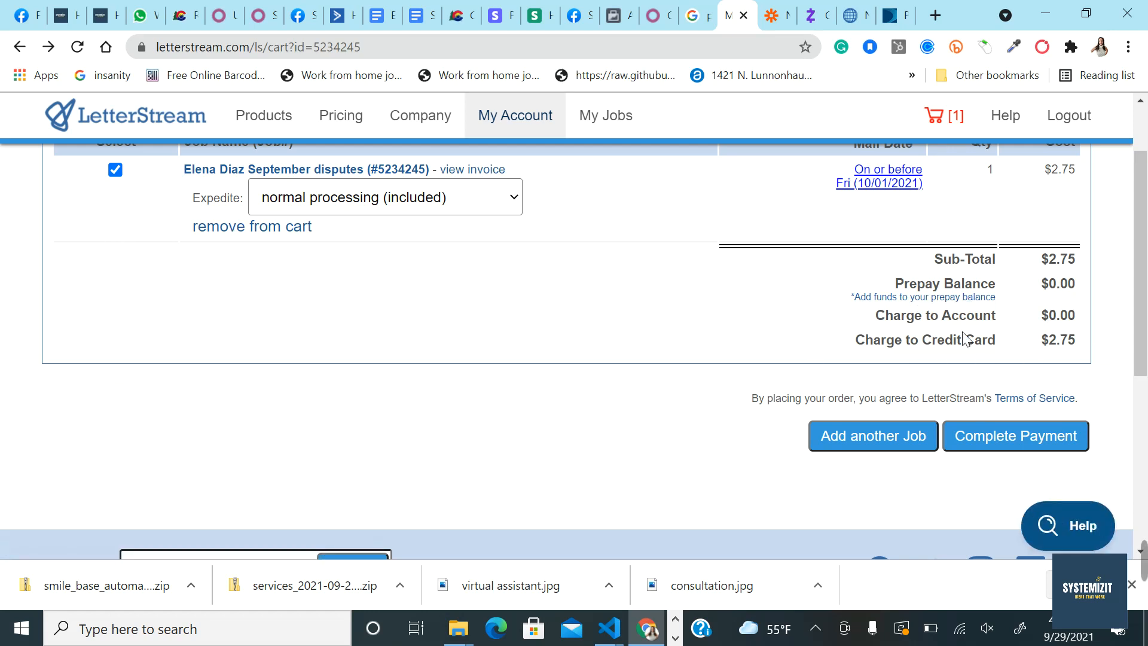
scroll(1018, 317, "up", 2)
scroll(987, 379, "down", 2)
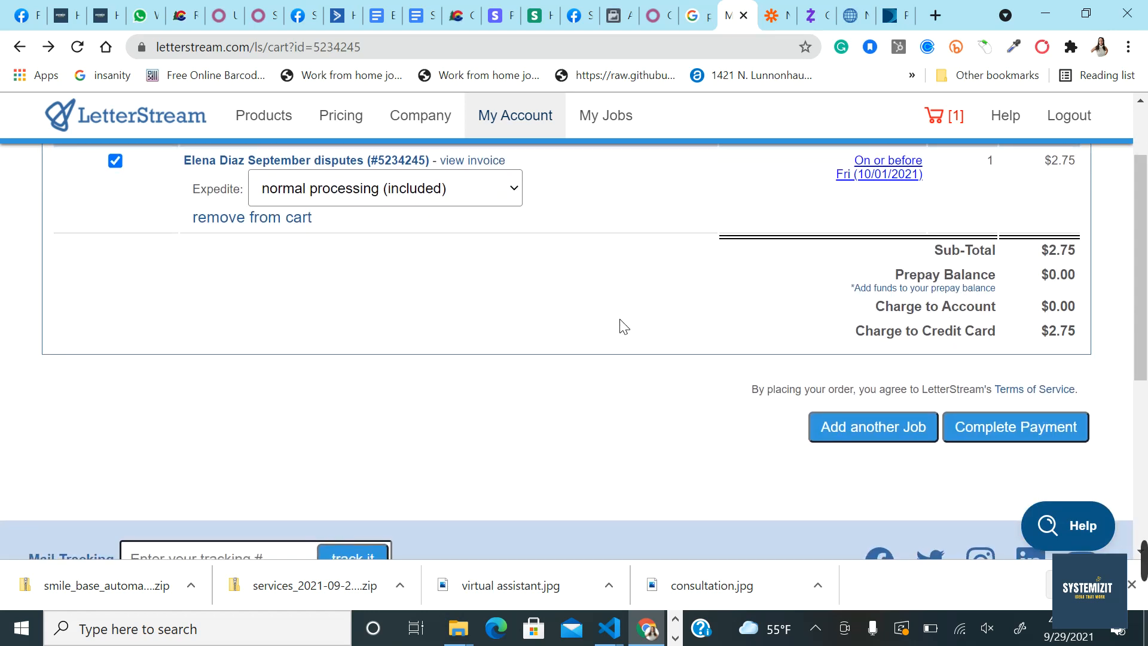
scroll(624, 327, "up", 2)
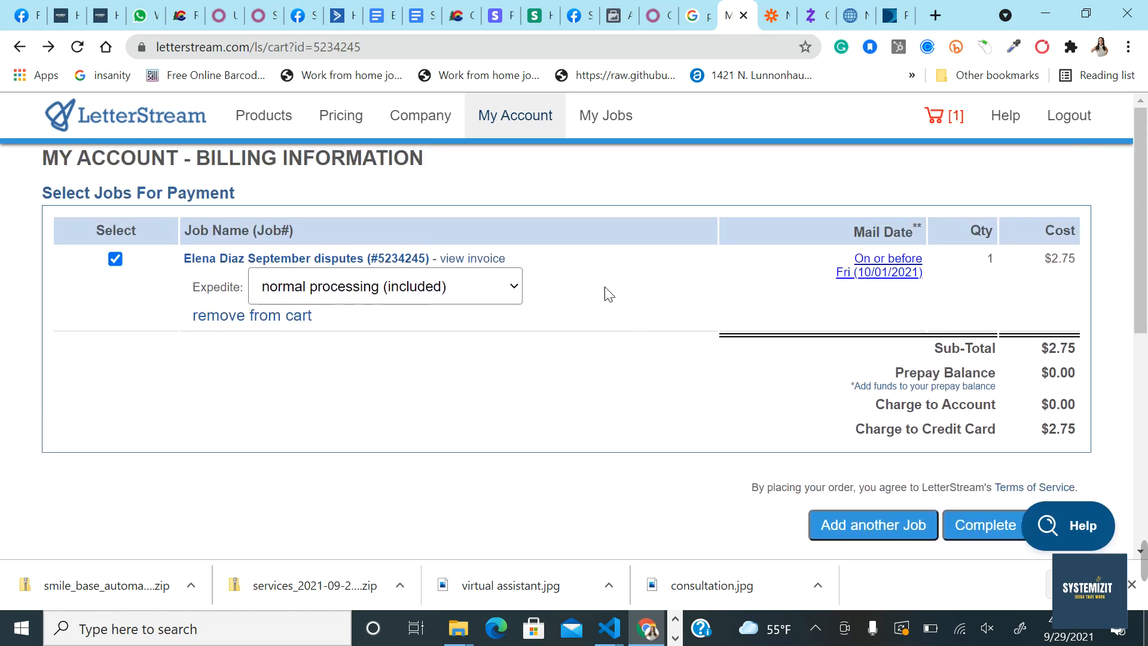
left_click(288, 127)
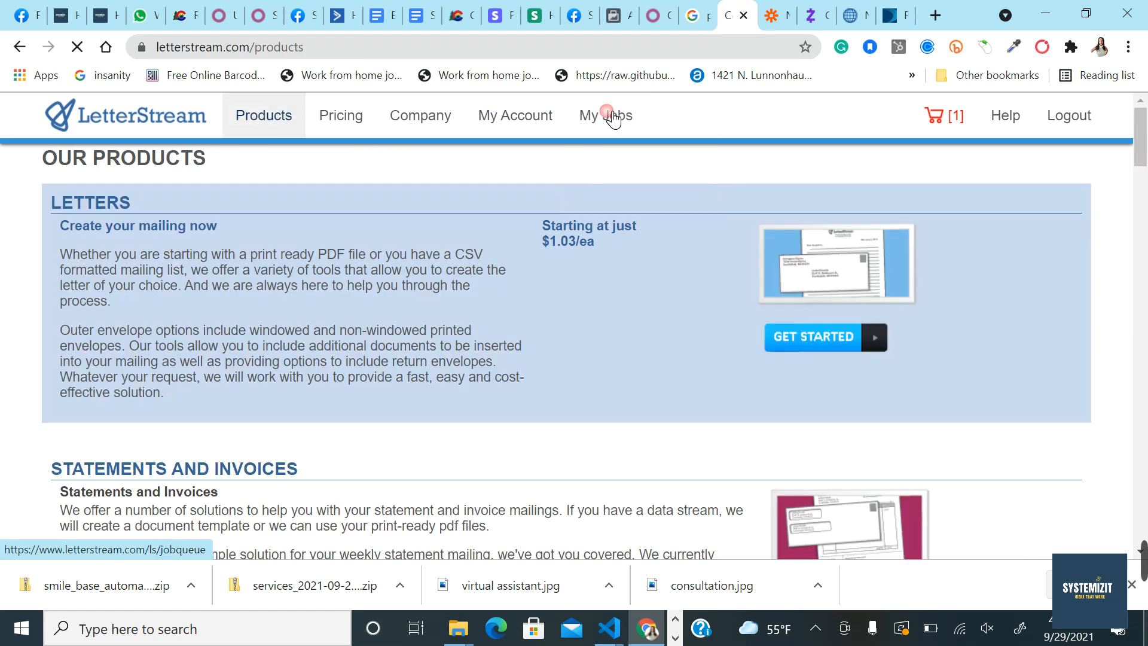
left_click(629, 122)
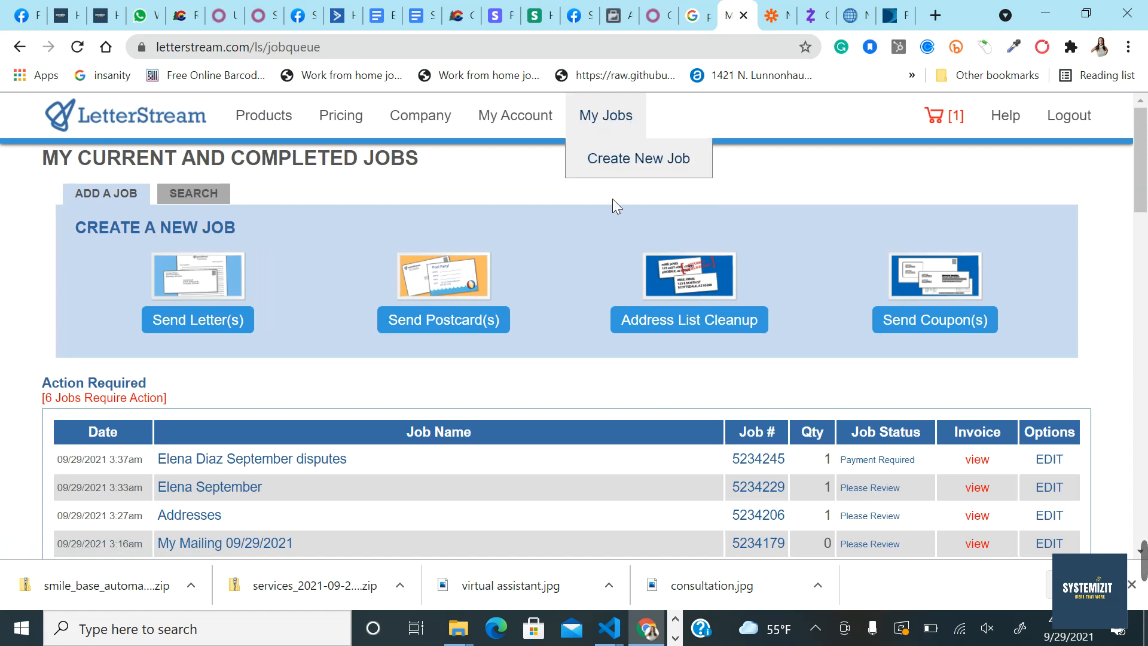
scroll(598, 374, "down", 2)
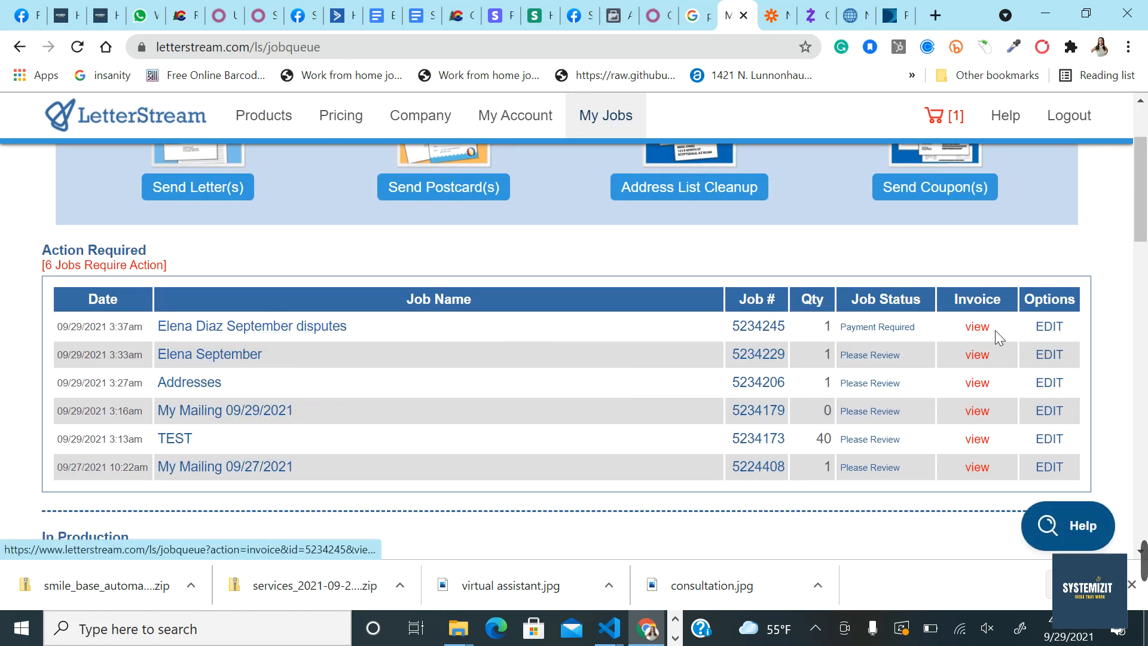
mouse_move(876, 328)
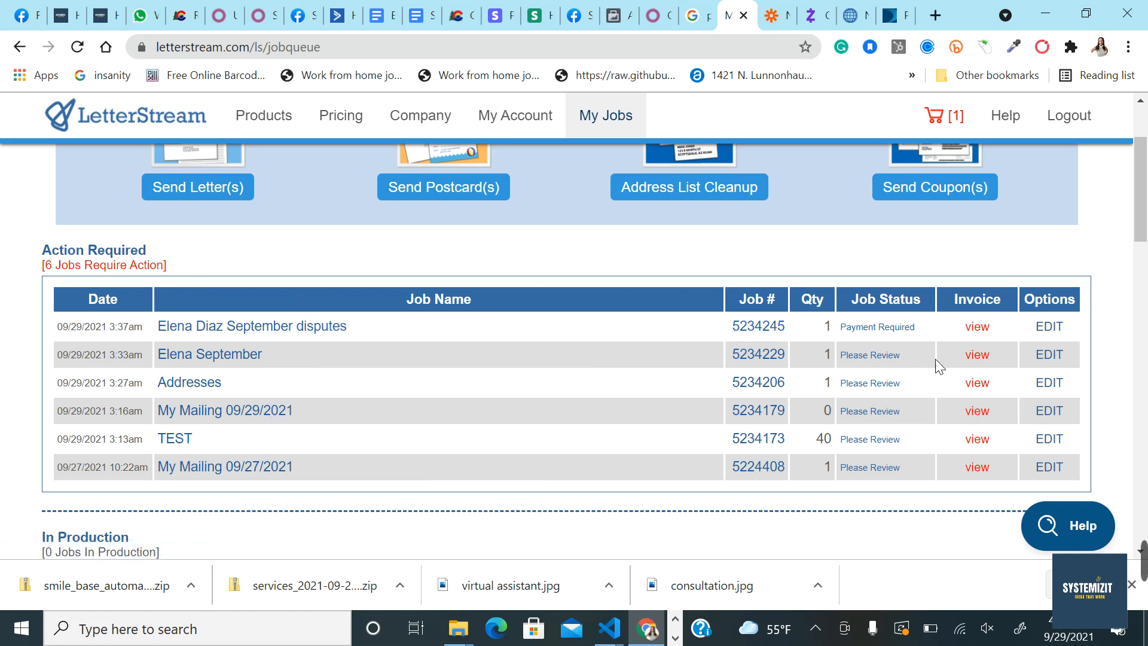
left_click(1049, 355)
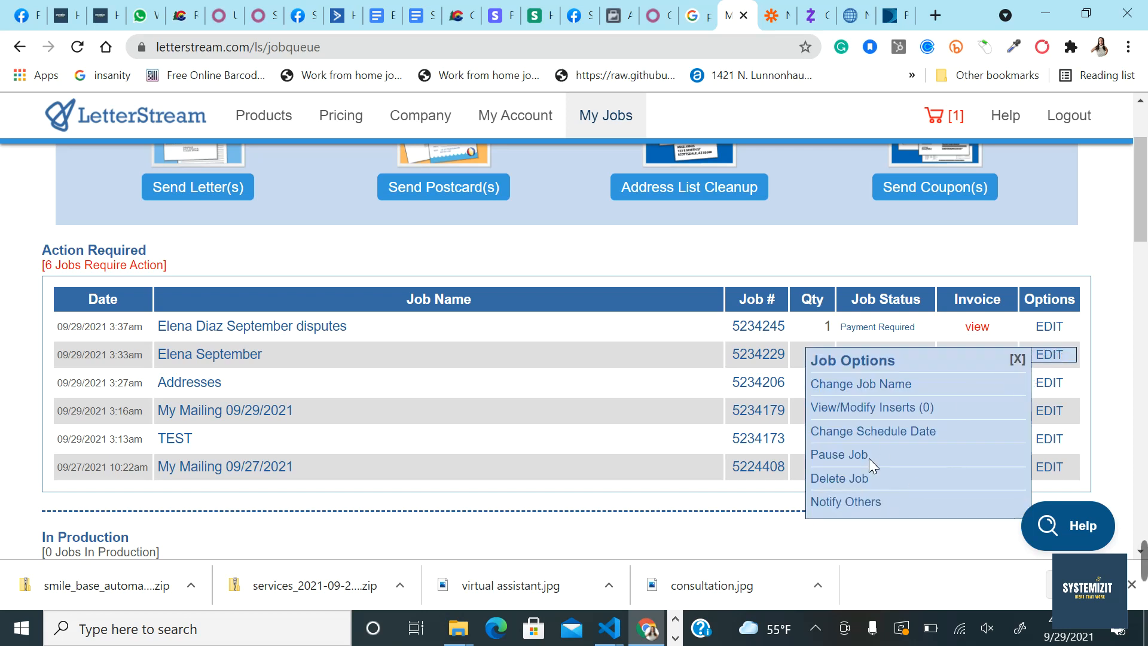
left_click(855, 479)
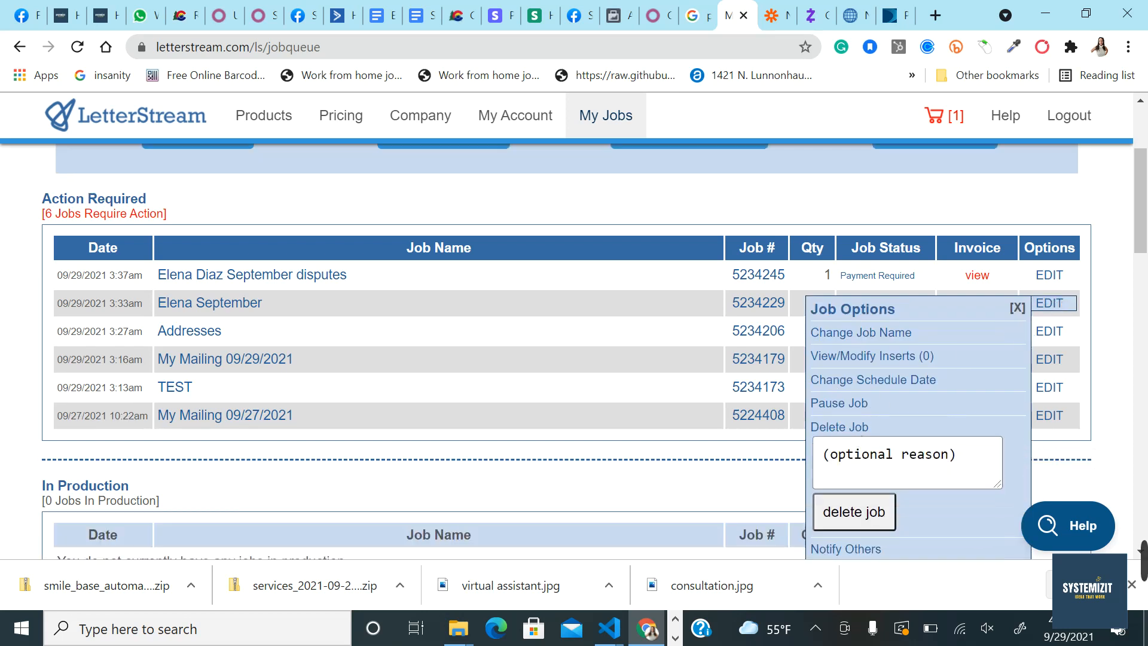
scroll(843, 470, "down", 1)
left_click(854, 473)
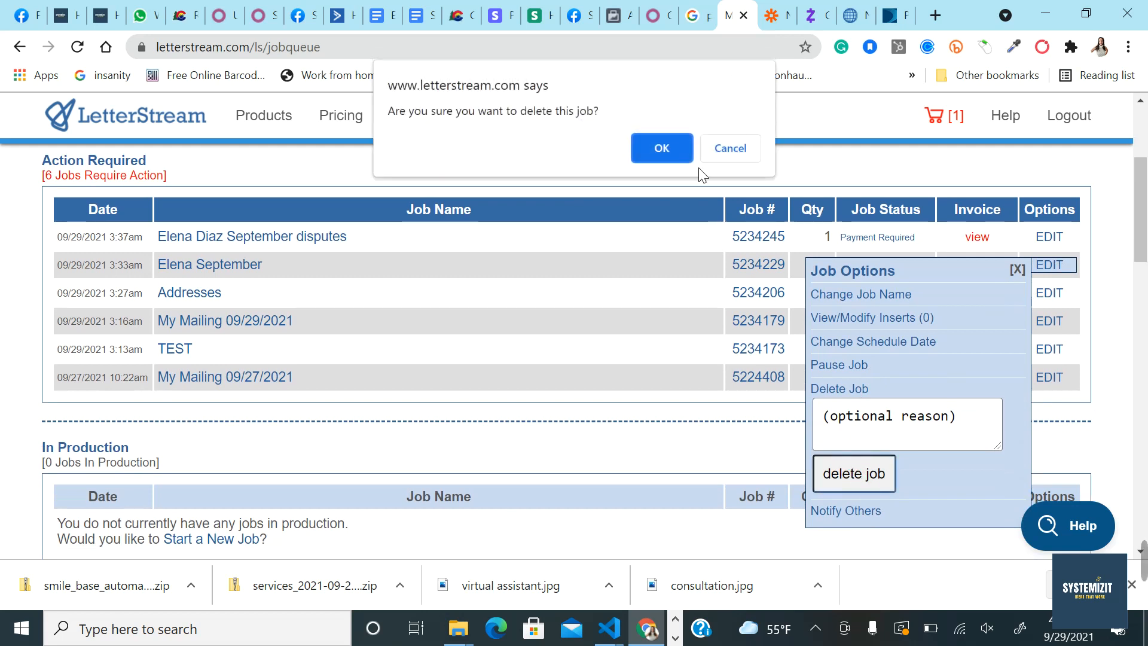
left_click(668, 157)
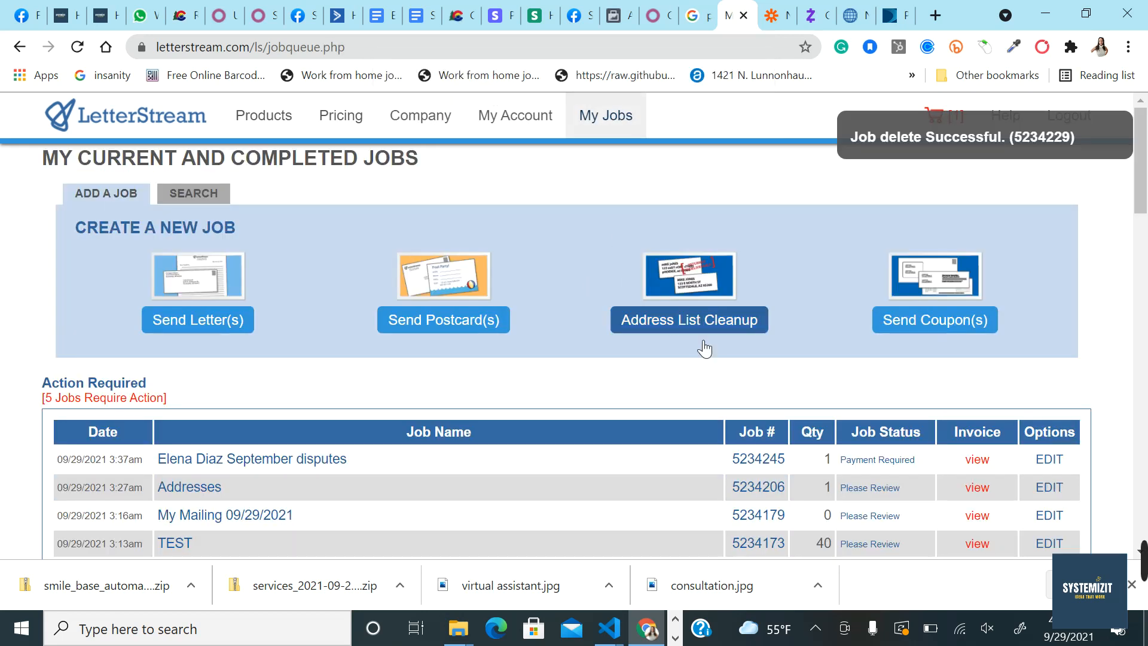
Step: Check the first Mailing Complete job's details and its paid invoice
scroll(718, 365, "down", 2)
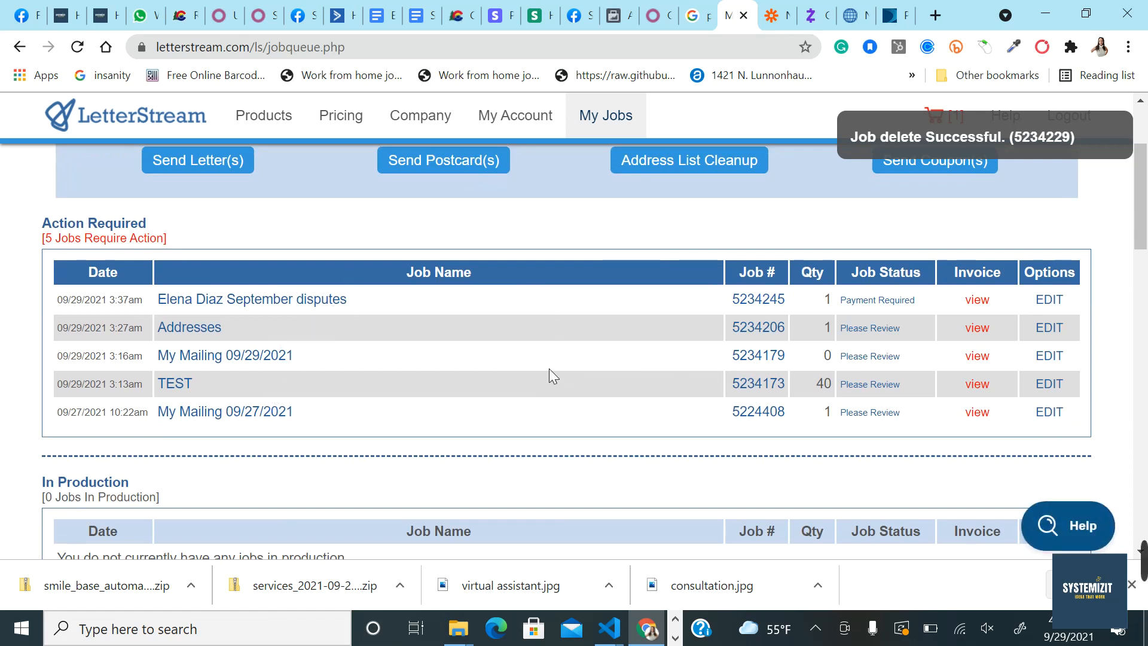
scroll(676, 429, "down", 3)
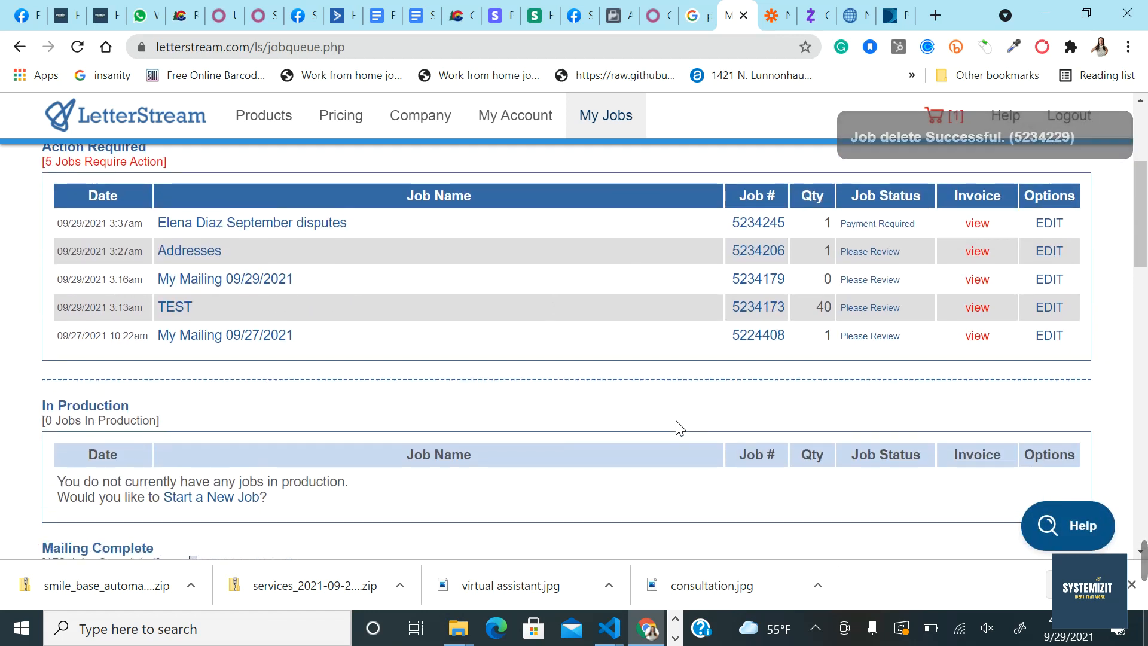
scroll(616, 503, "down", 3)
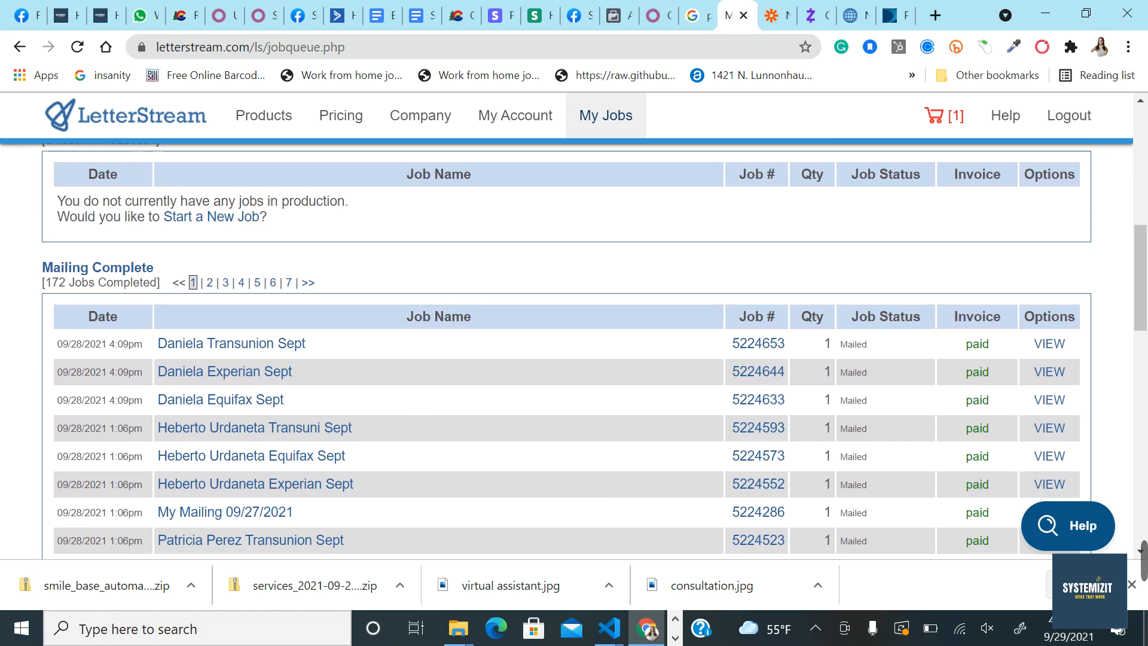
scroll(848, 243, "up", 1)
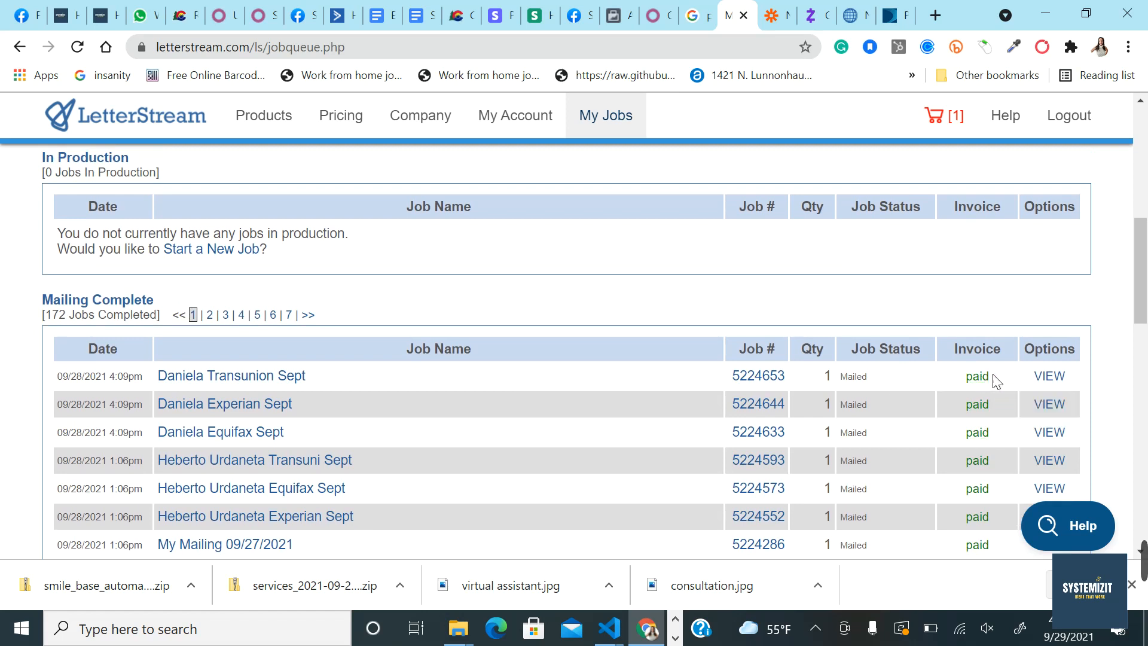
left_click(1049, 376)
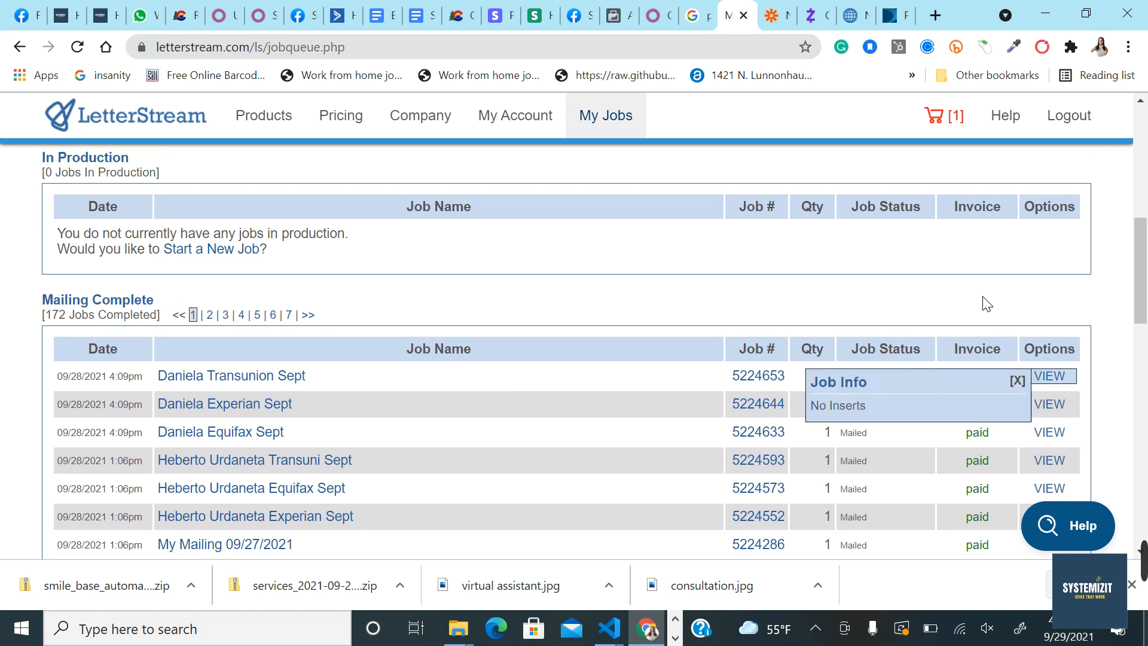
left_click_drag(987, 304, 1002, 353)
left_click(1018, 382)
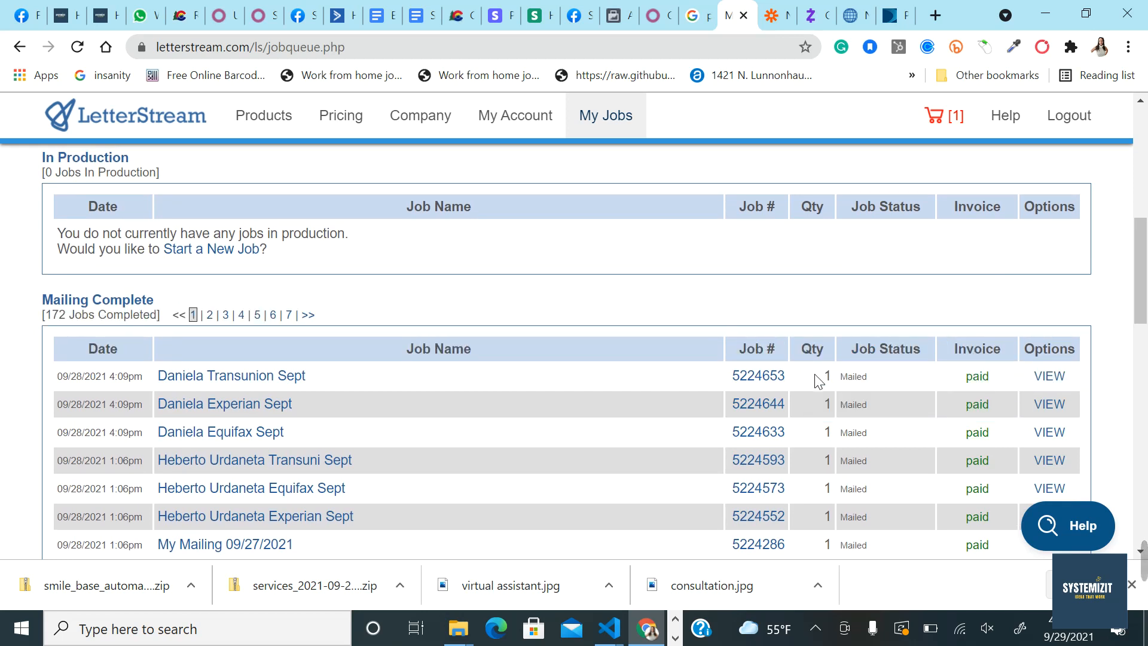
left_click(980, 377)
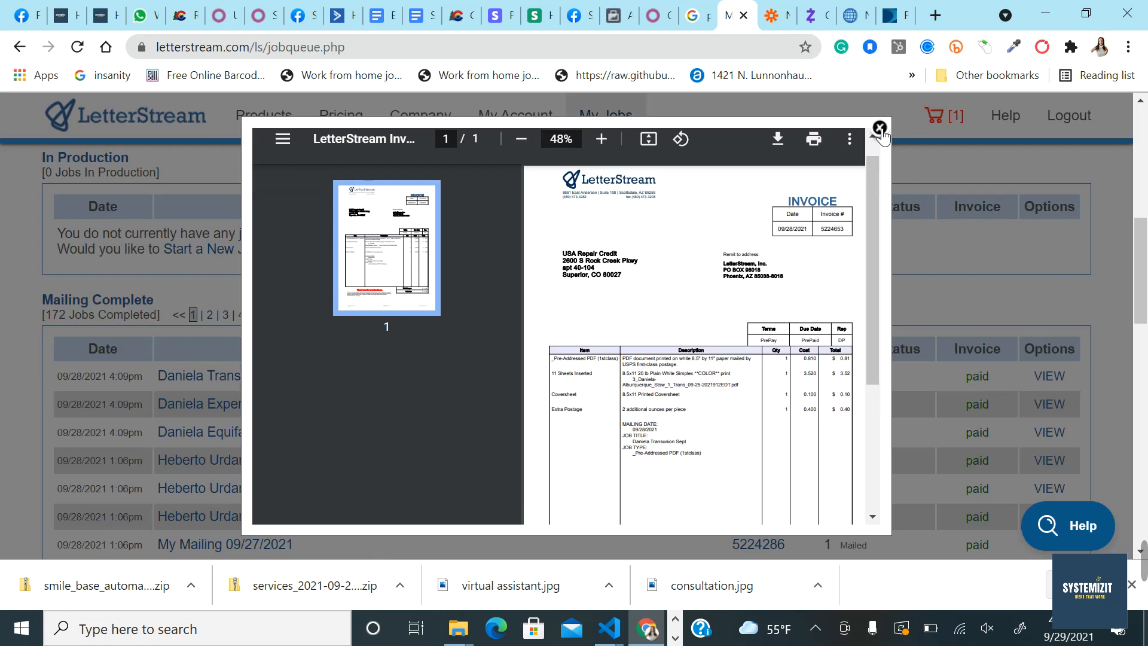
left_click(880, 129)
left_click(760, 376)
scroll(748, 421, "down", 2)
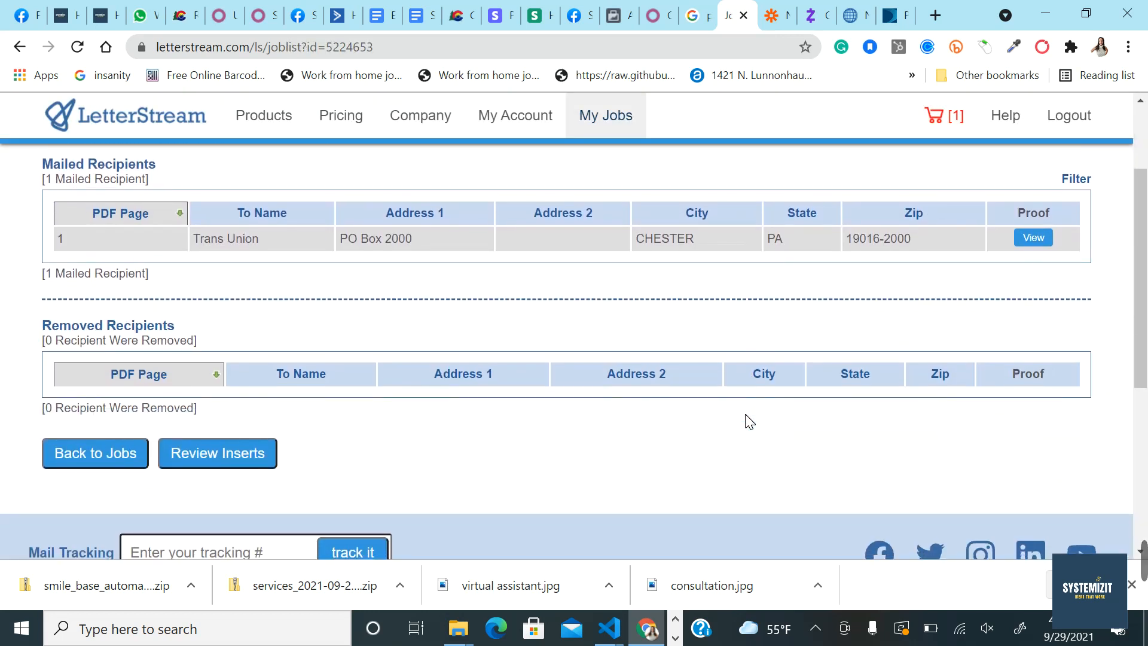
scroll(748, 421, "down", 4)
scroll(746, 420, "up", 6)
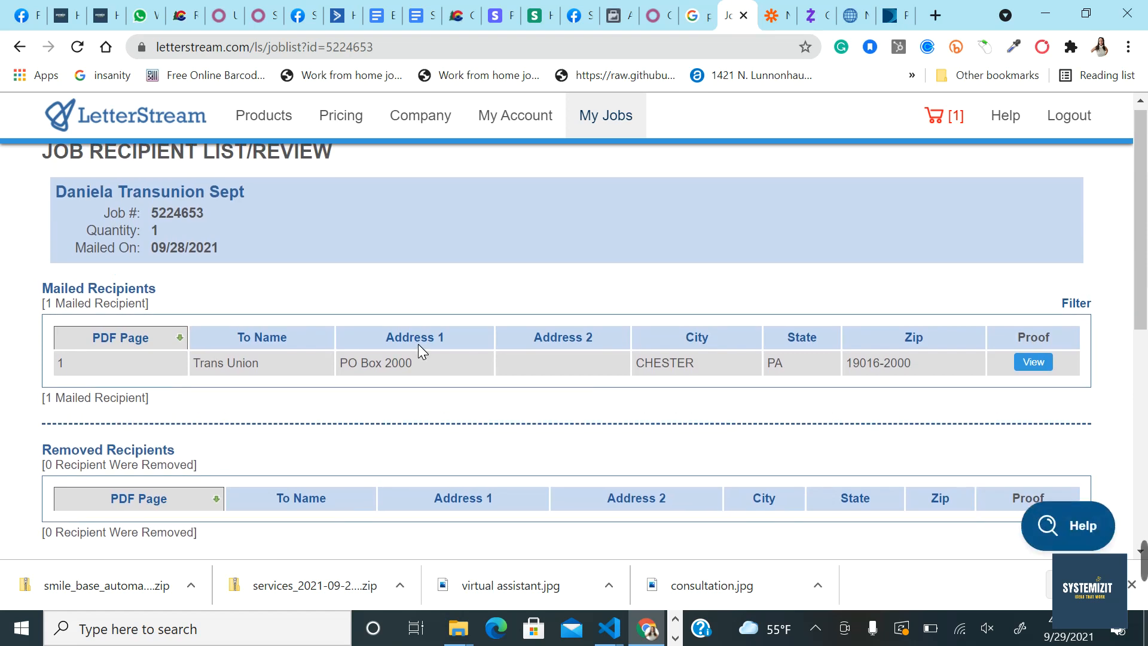
left_click(1034, 362)
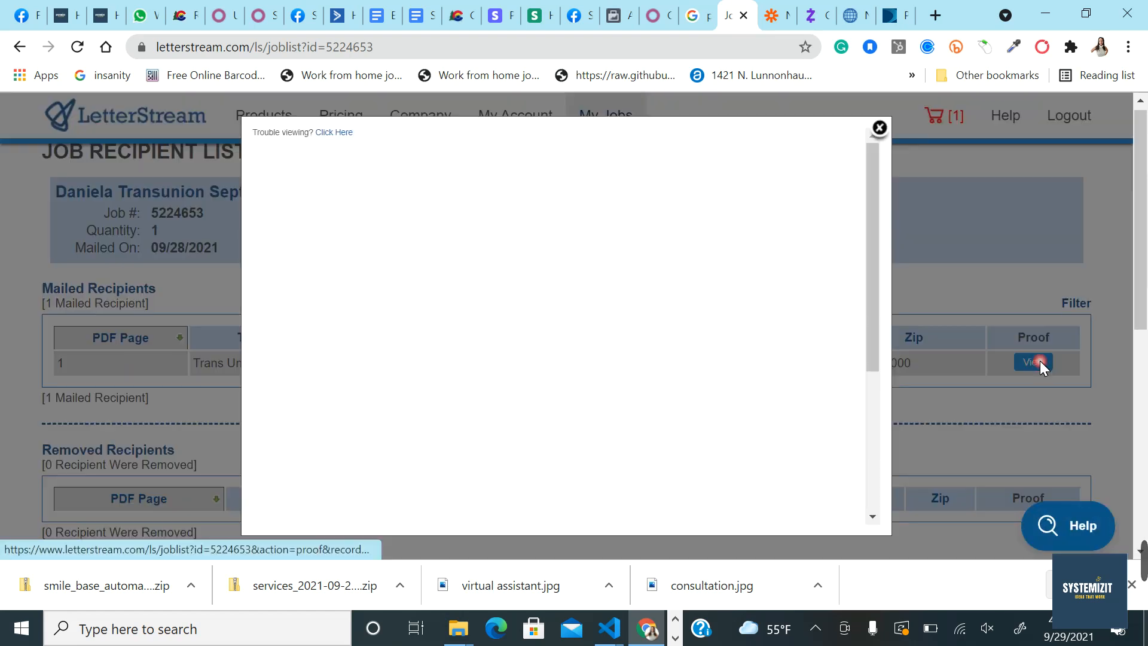
scroll(645, 379, "down", 3)
scroll(645, 379, "up", 2)
scroll(648, 385, "up", 2)
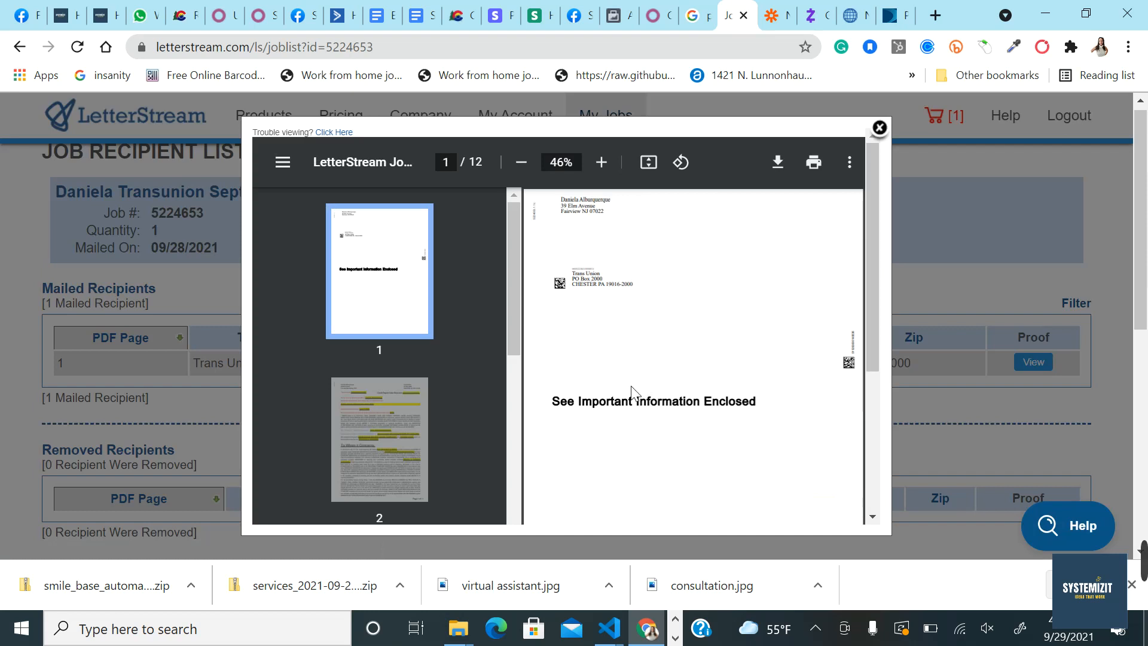
scroll(646, 386, "down", 7)
scroll(646, 386, "up", 7)
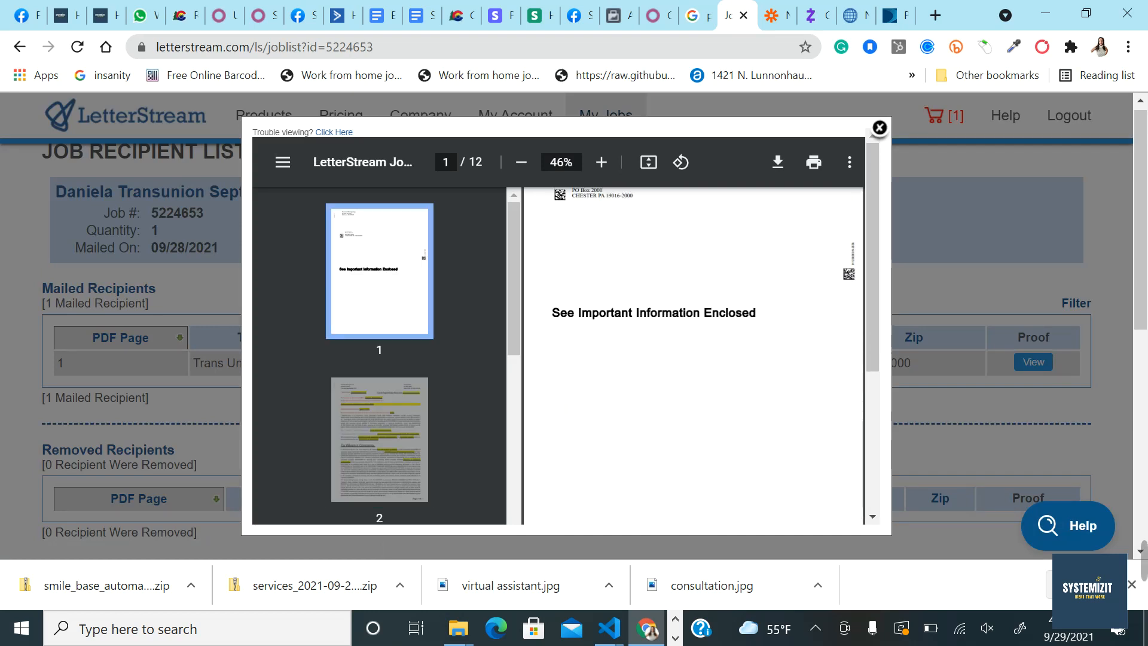
left_click(879, 128)
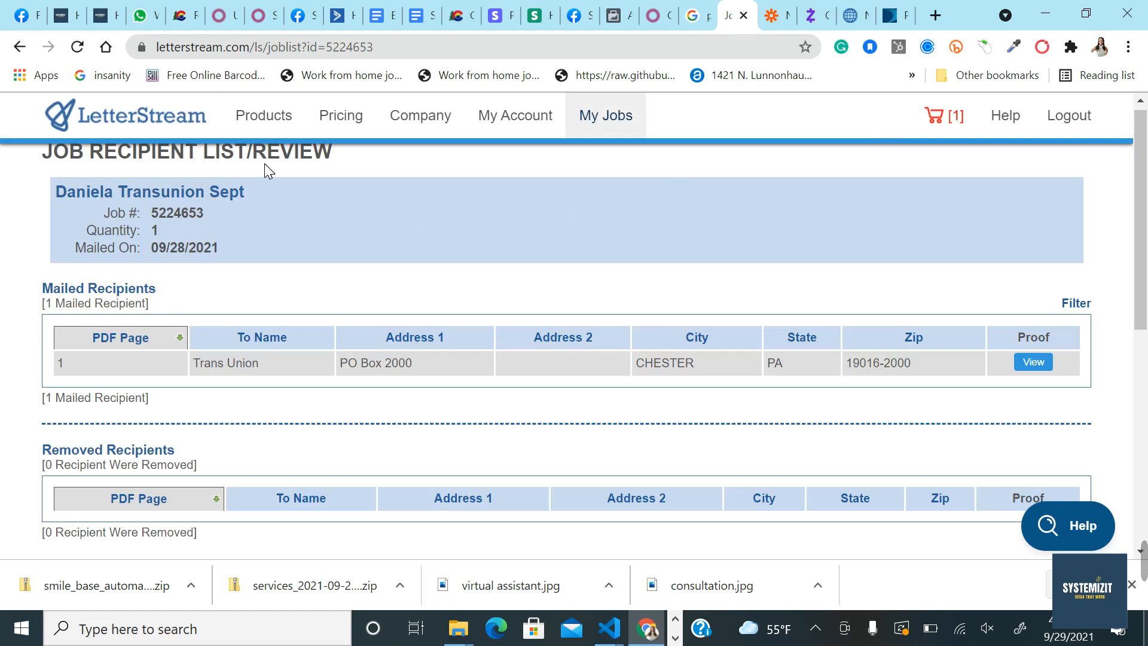
scroll(339, 231, "up", 1)
Step: Browse the Certified Mail options from the Products page
left_click(271, 119)
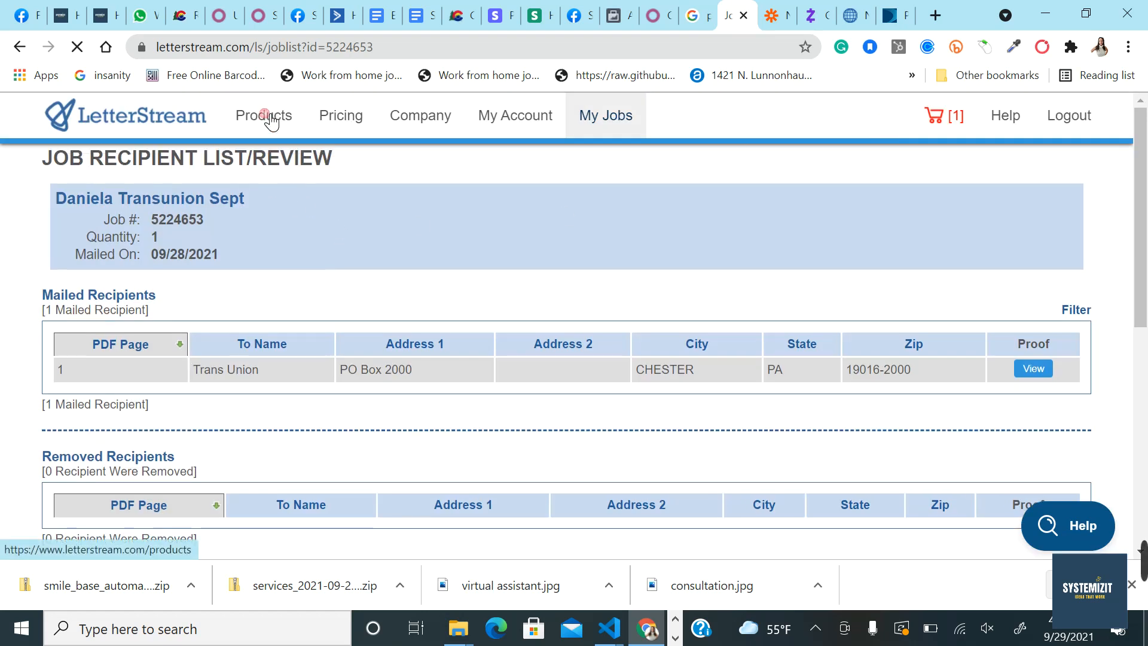
scroll(386, 396, "down", 2)
scroll(388, 398, "down", 5)
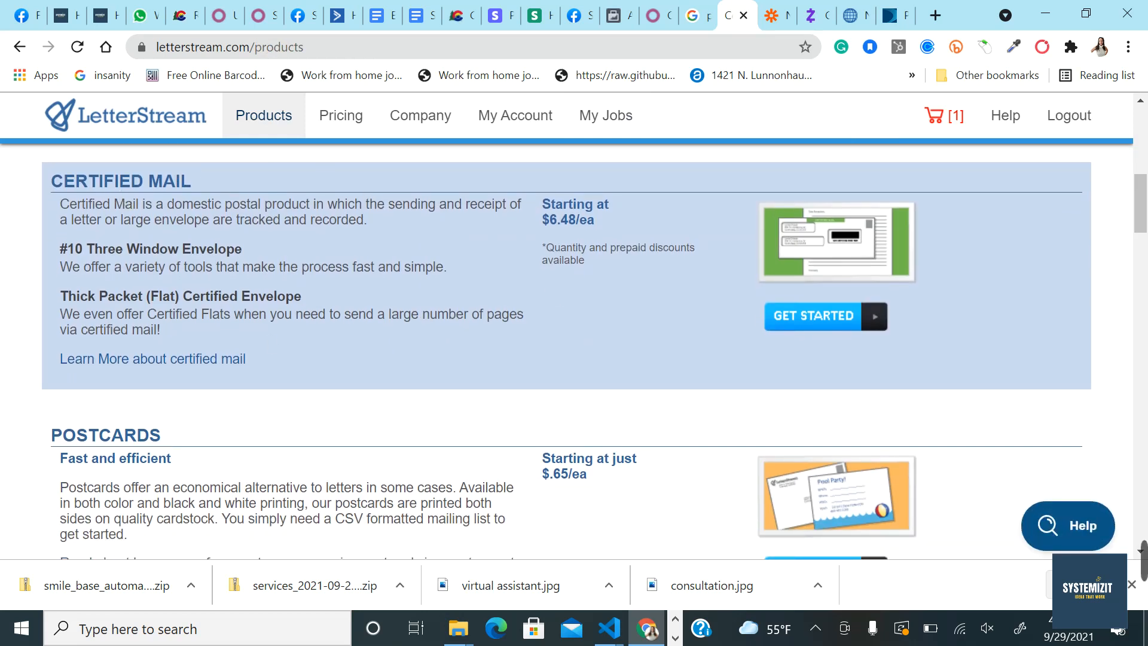
left_click(832, 318)
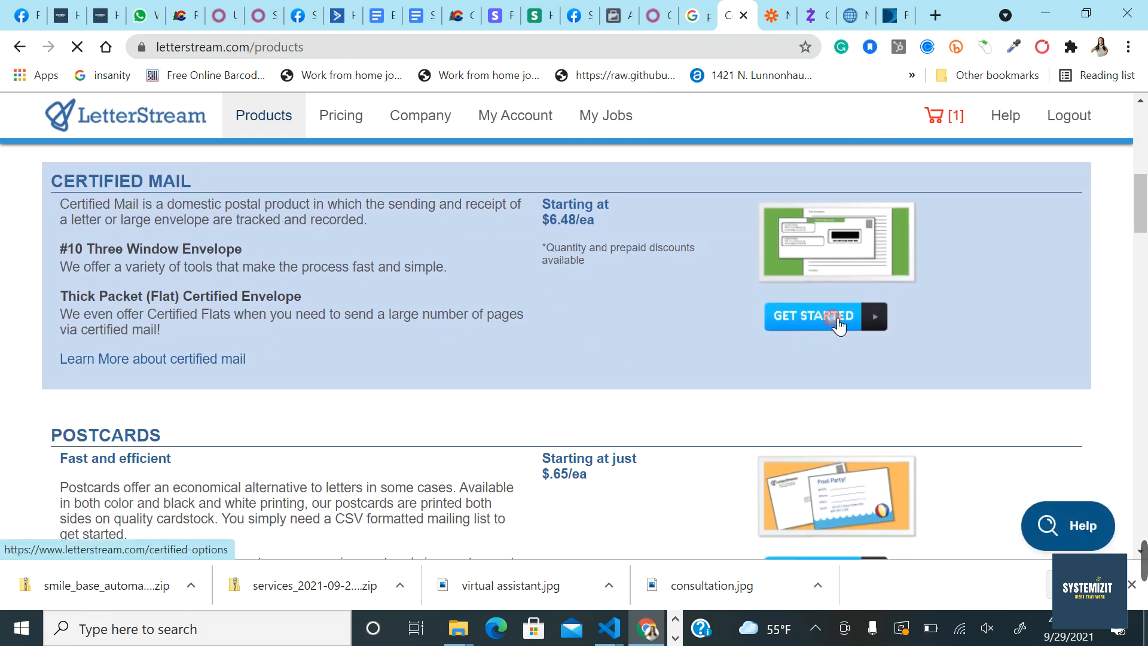
scroll(839, 326, "down", 3)
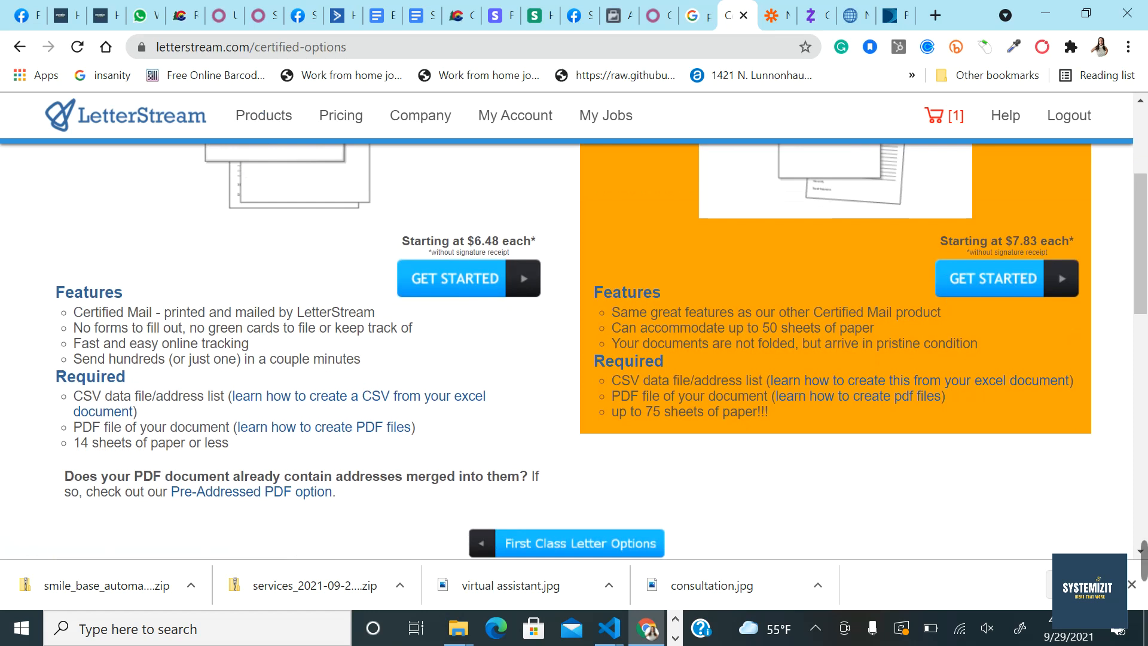
scroll(932, 327, "up", 3)
scroll(931, 326, "down", 1)
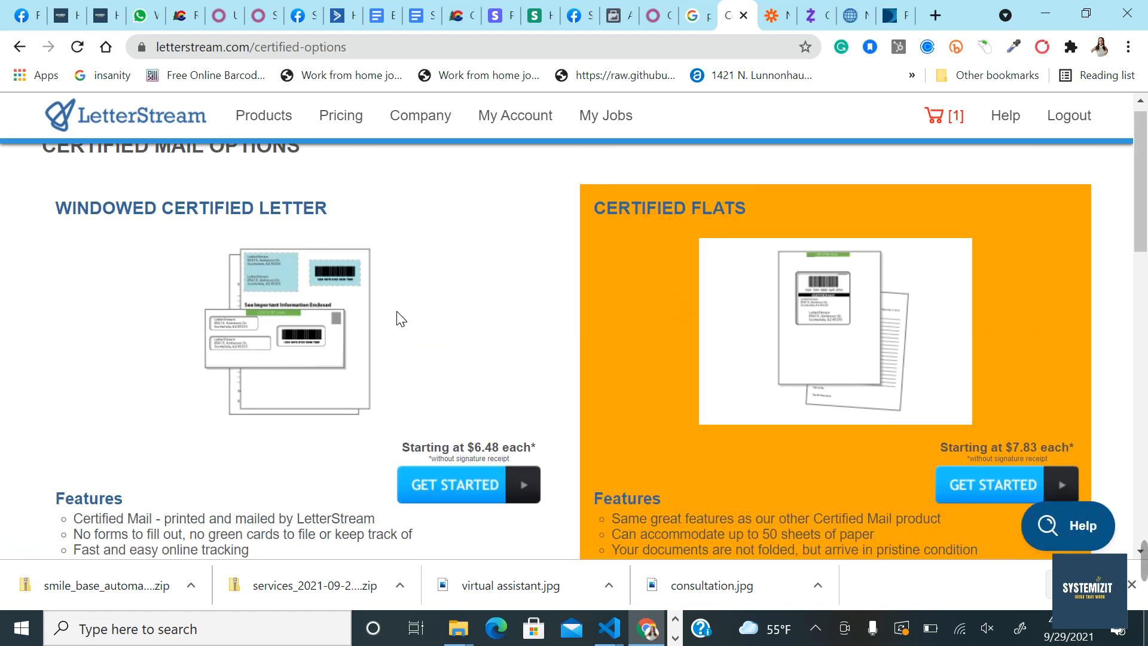
scroll(472, 390, "down", 5)
scroll(536, 439, "up", 5)
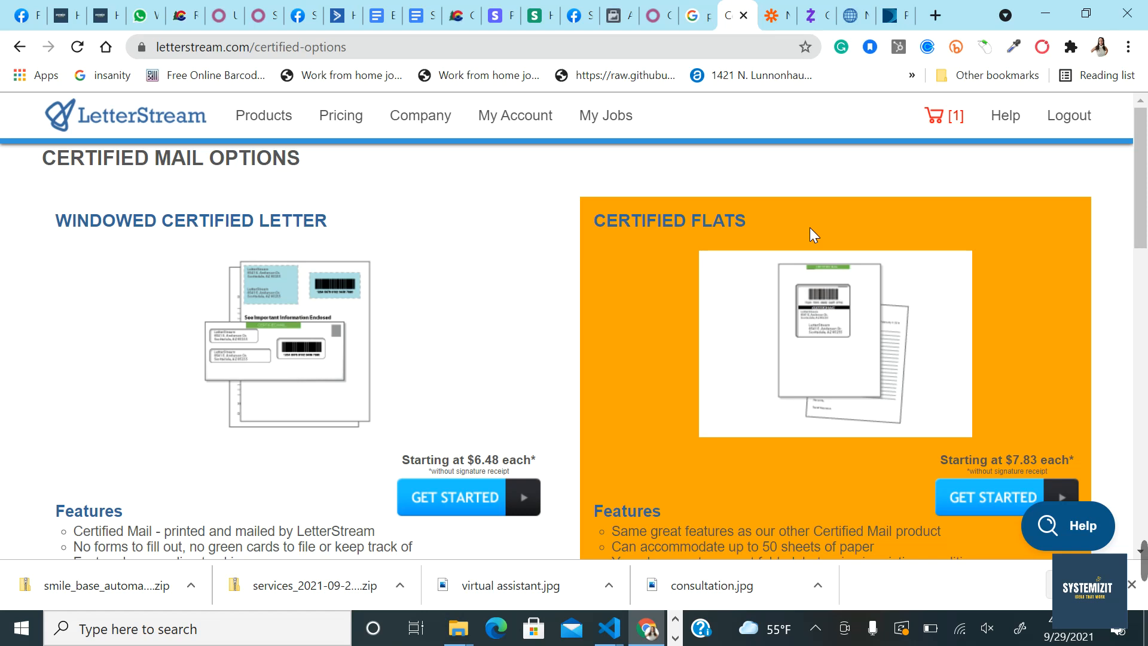
Step: Log out of the LetterStream account
left_click(1078, 126)
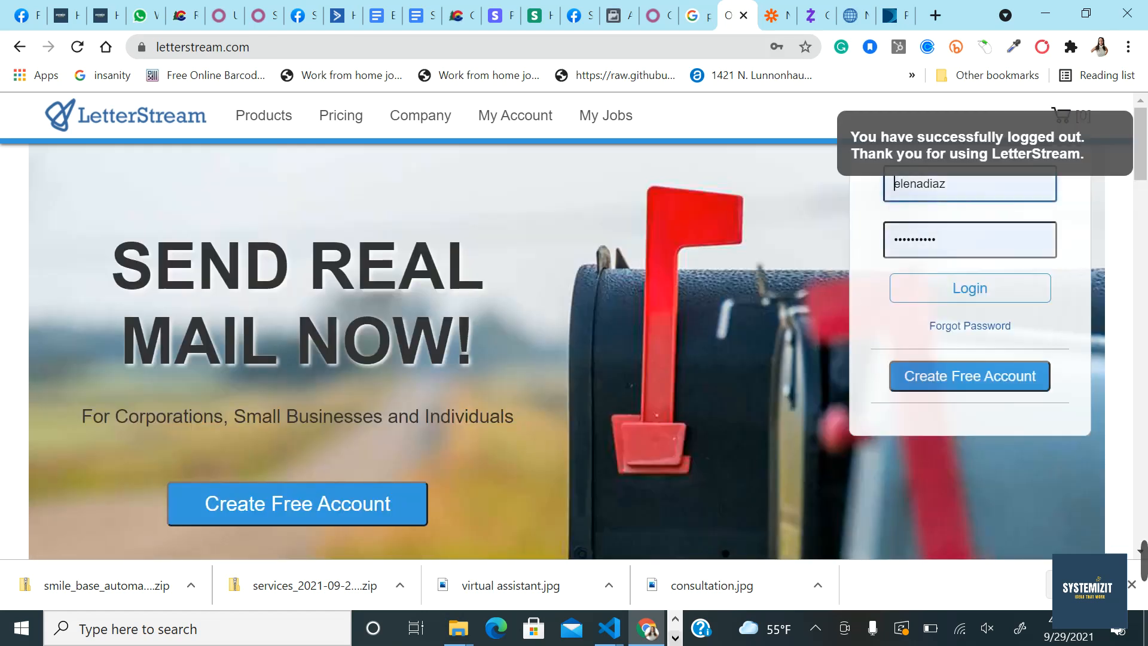
left_click(676, 639)
left_click(507, 628)
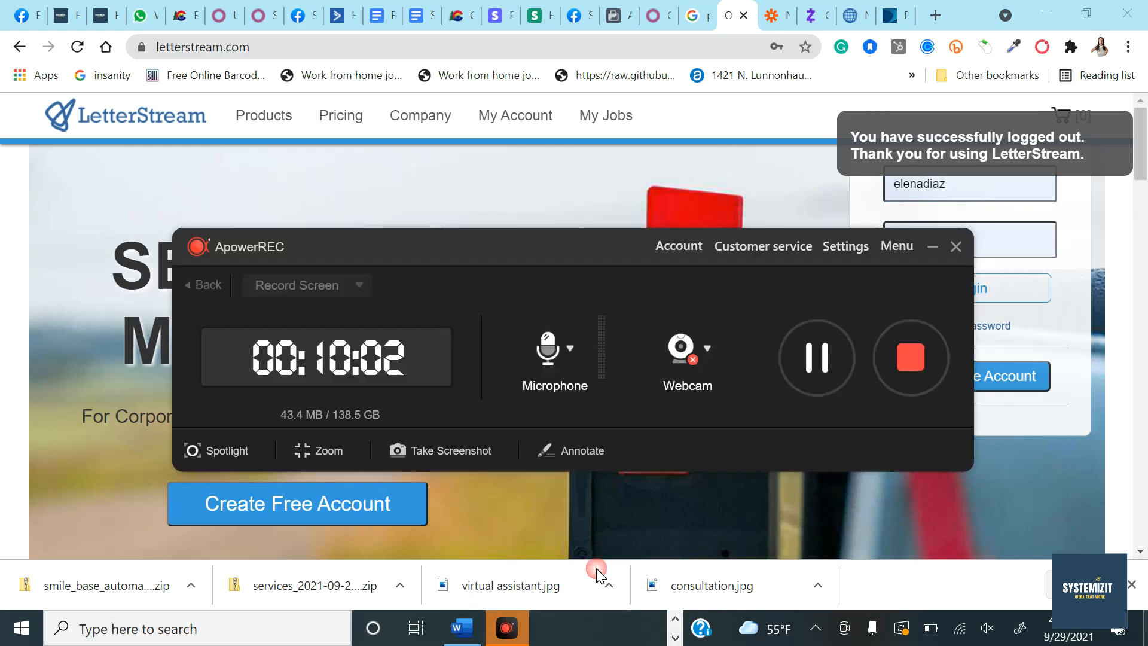